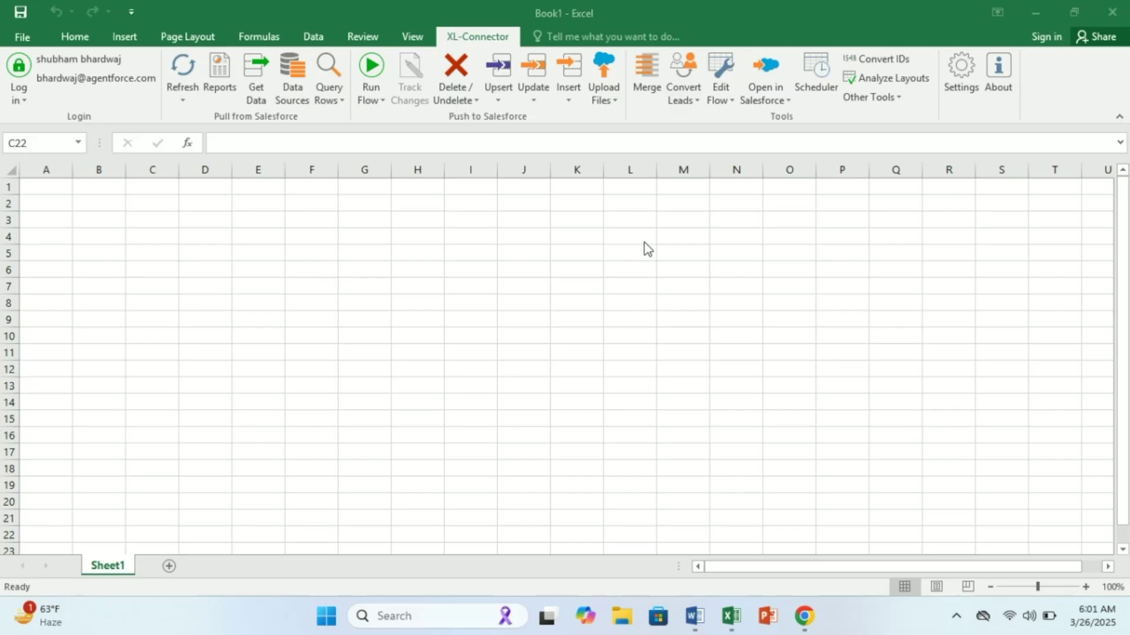
Switch to Chrome and review the Product and Test Drive sheets of the Data Model for Singh Motors spreadsheet.
left_click(803, 617)
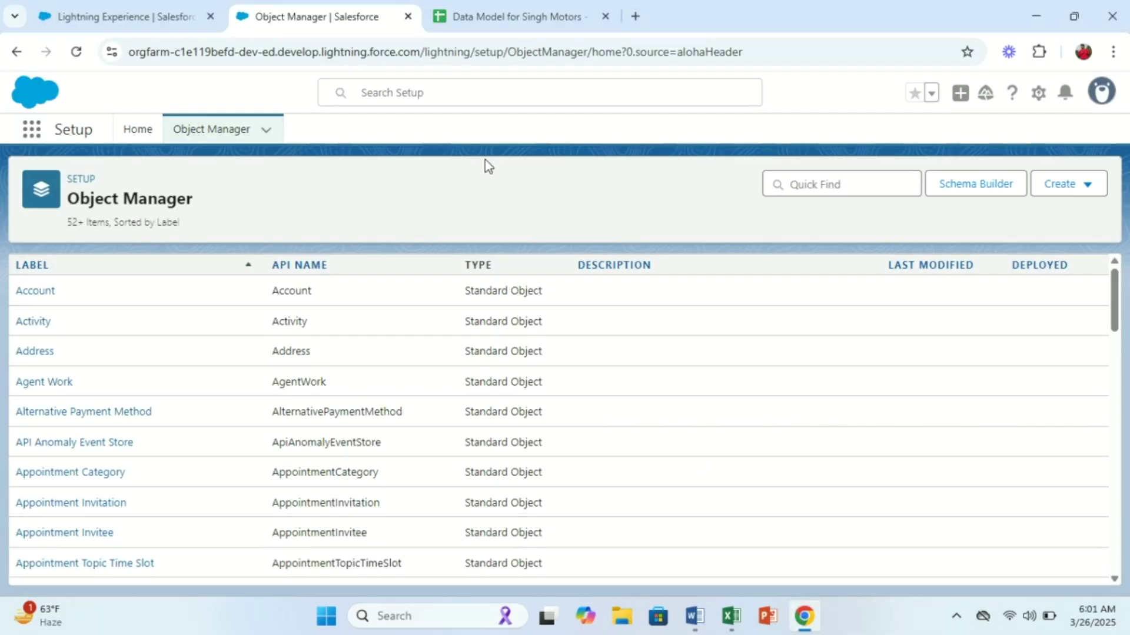
left_click(480, 18)
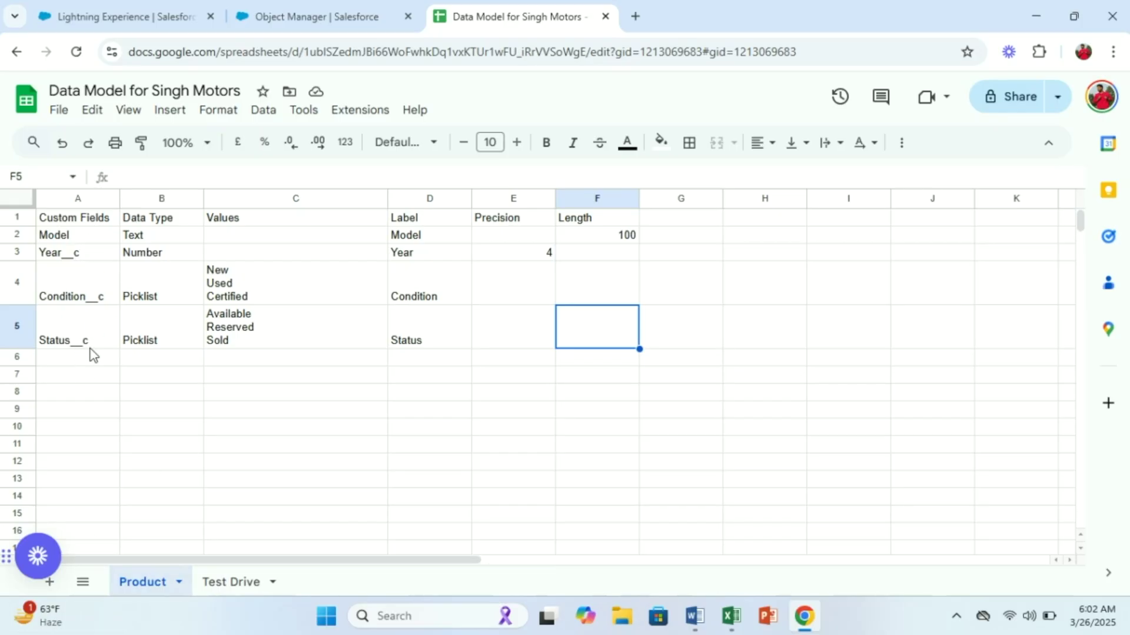
left_click(236, 581)
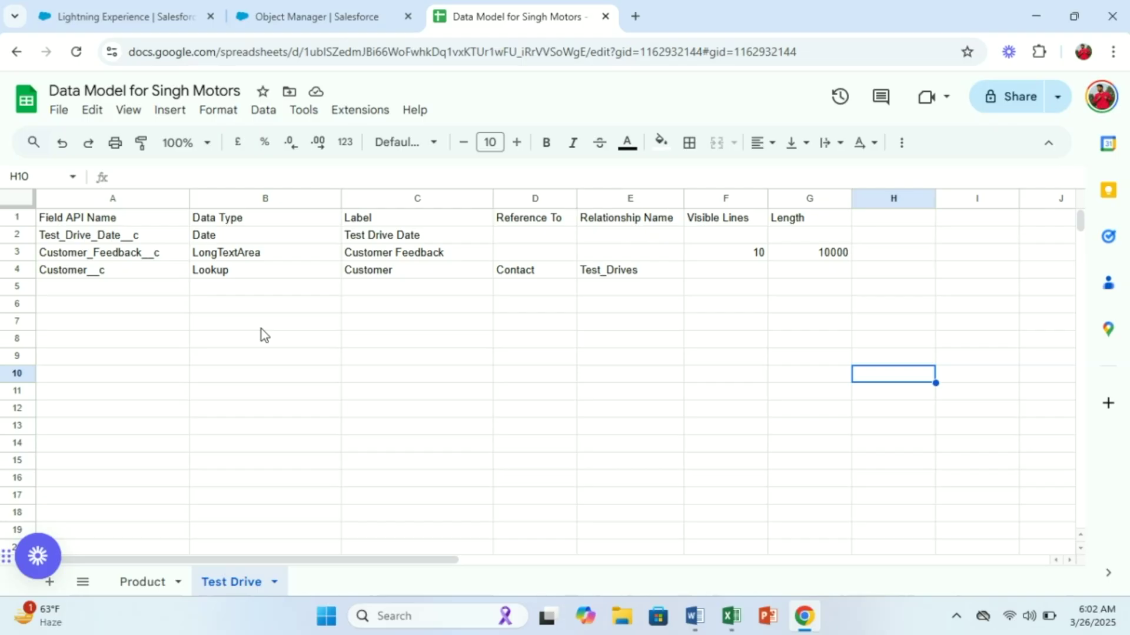
Switch to Excel and download the object fields of Product2 into the empty worksheet with XL-Connector's Manage Fields tool.
left_click(744, 620)
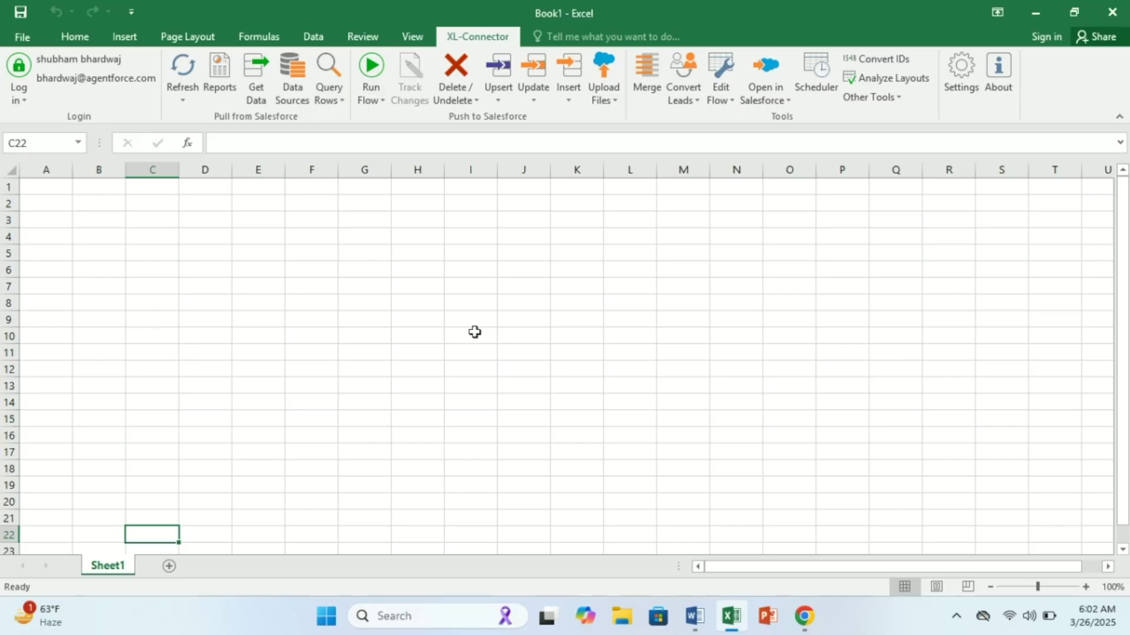
left_click(857, 100)
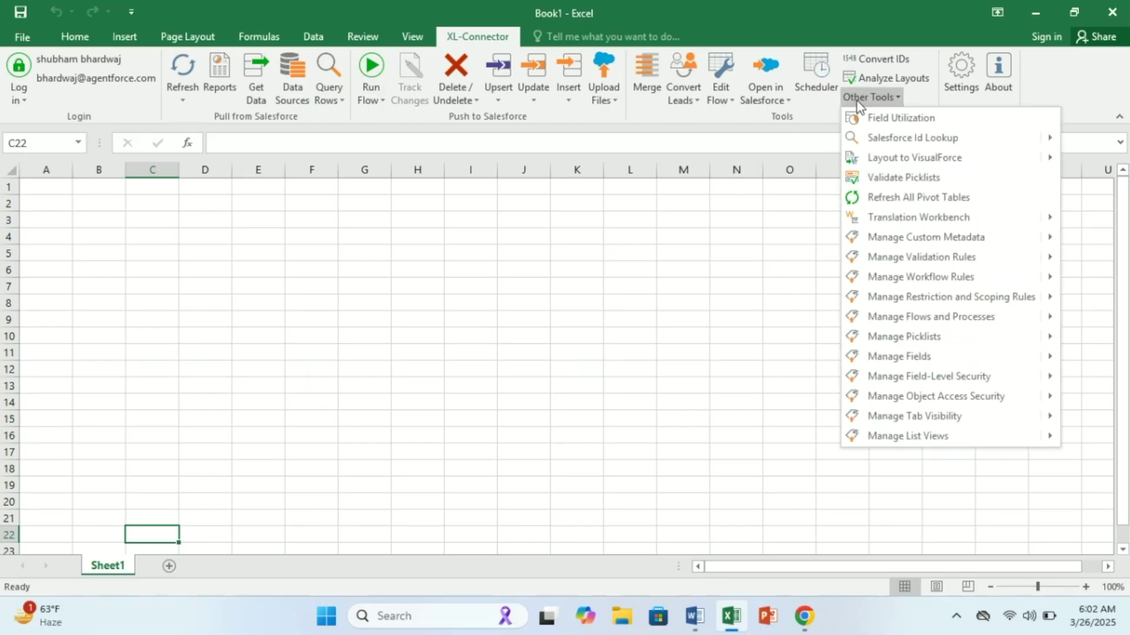
mouse_move(932, 358)
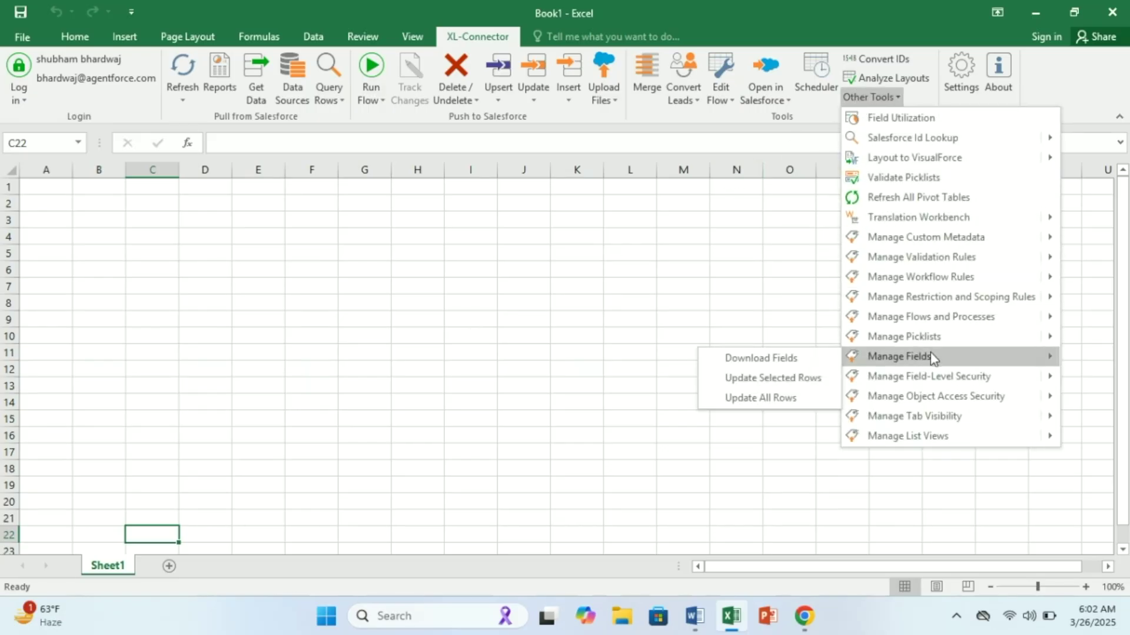
left_click(749, 360)
left_click(504, 271)
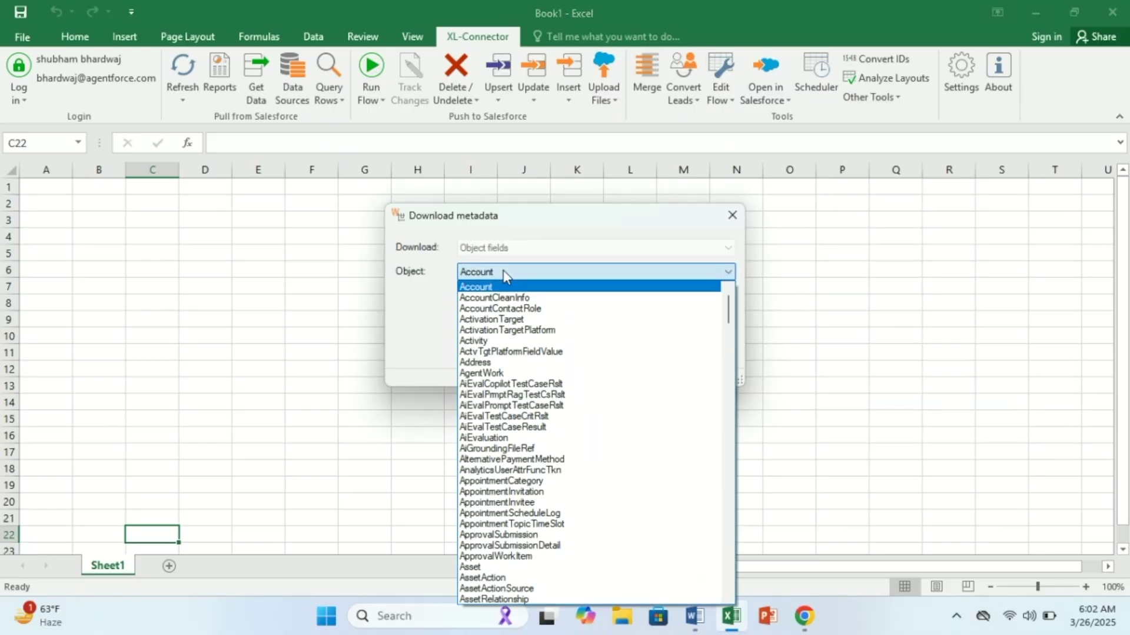
scroll(510, 319, "down", 20)
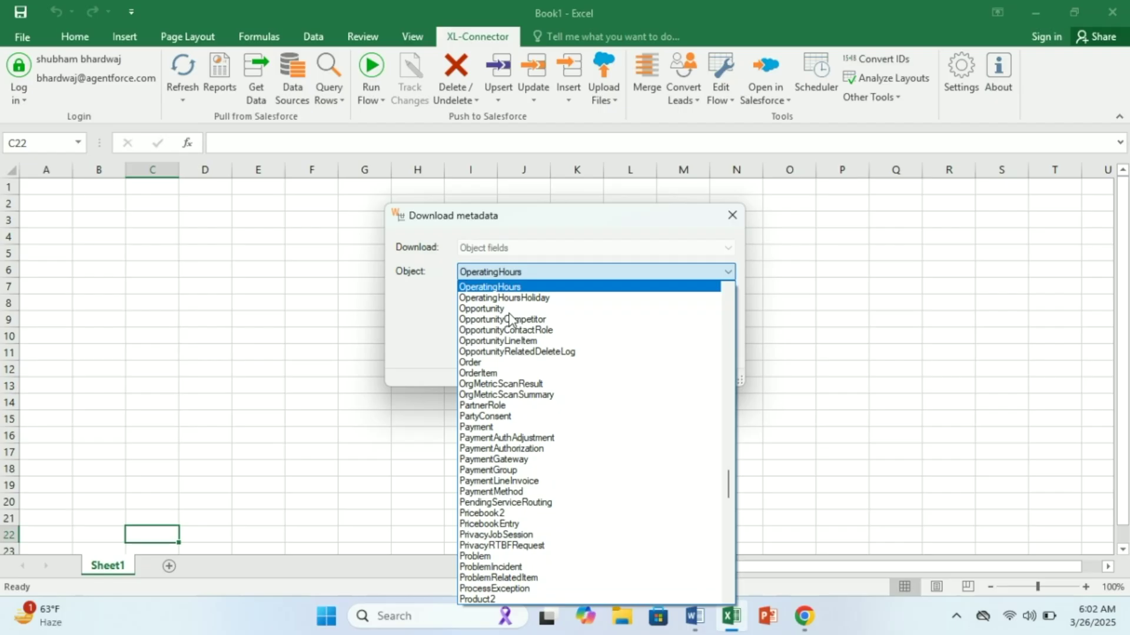
left_click(483, 600)
left_click(528, 345)
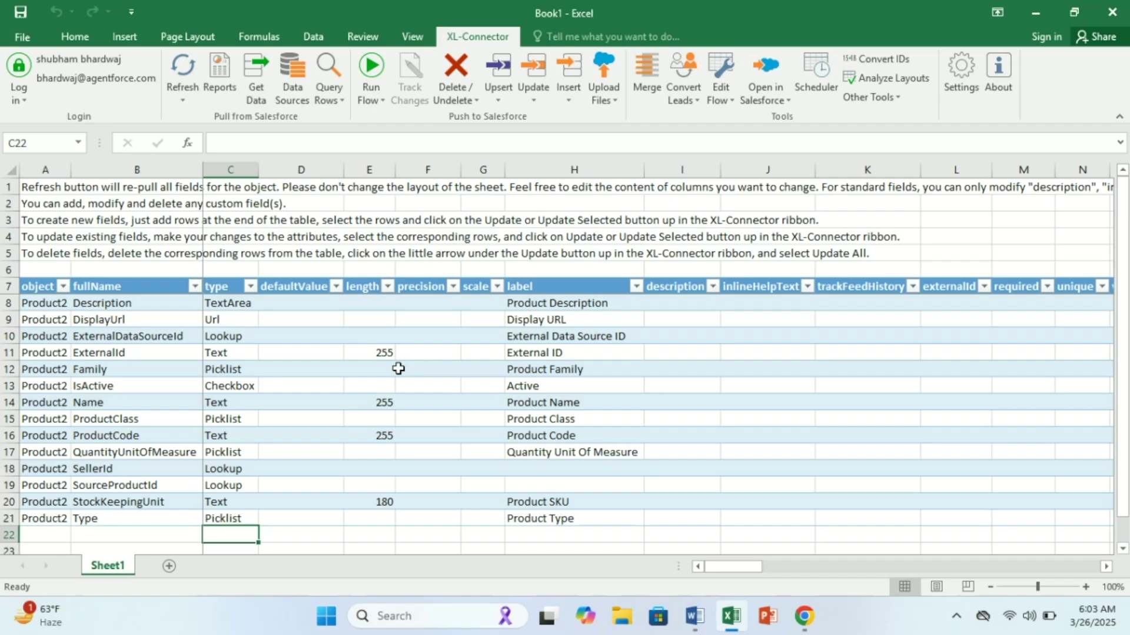
Add a field in row 22 below the table with object Product2 and fullName Model, following the data model's Product sheet.
scroll(371, 352, "down", 2)
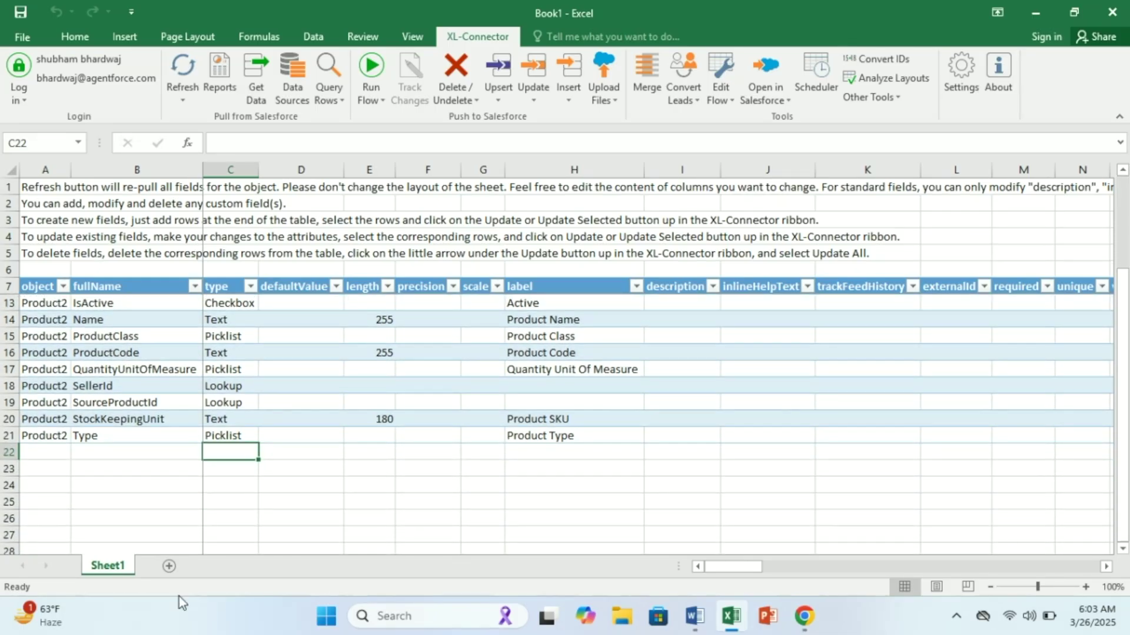
left_click(29, 453)
type("Product2")
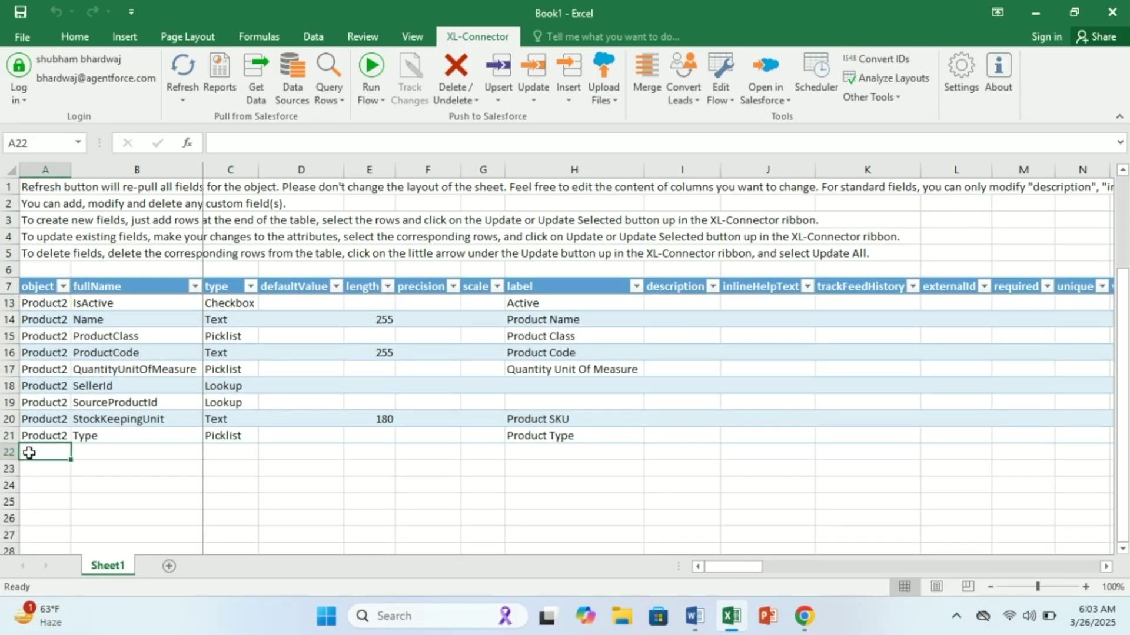
key("Tab")
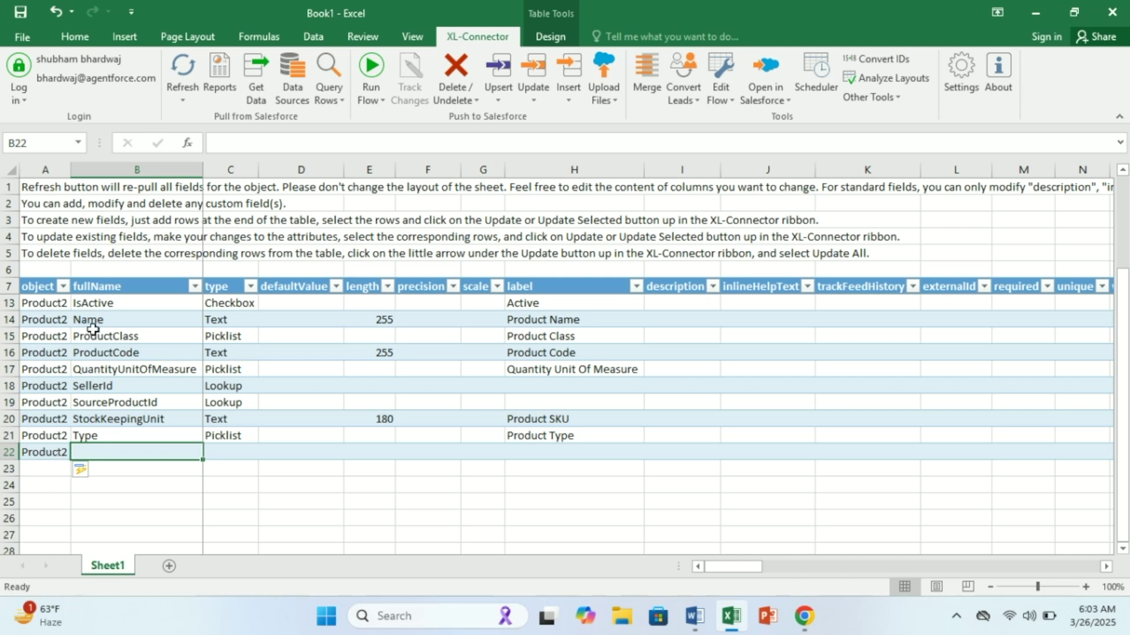
left_click(814, 607)
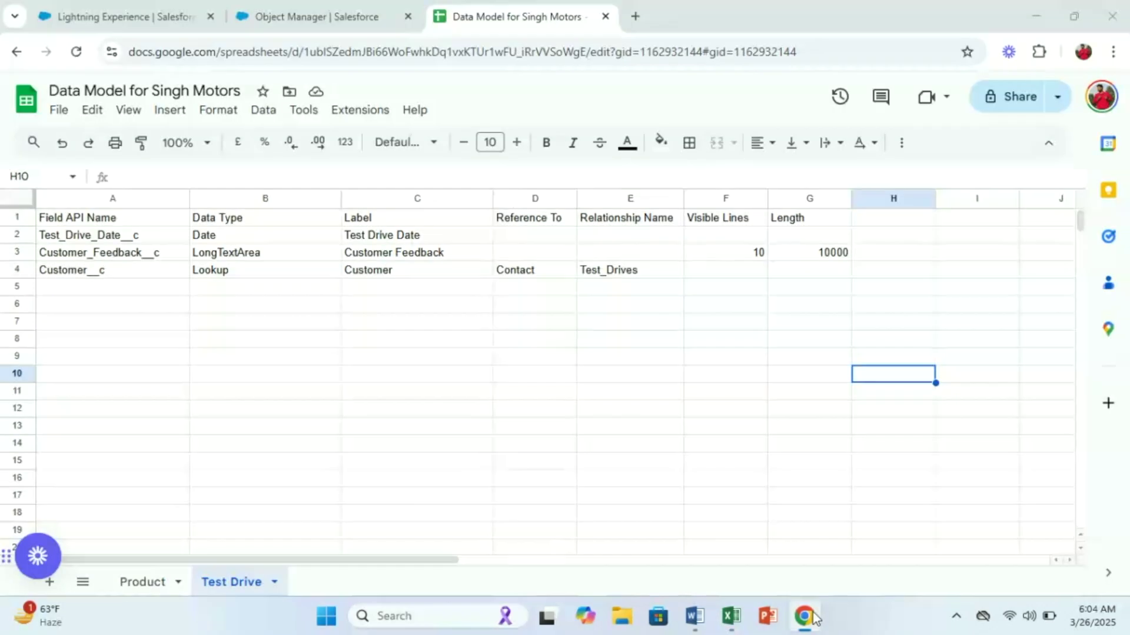
left_click(149, 579)
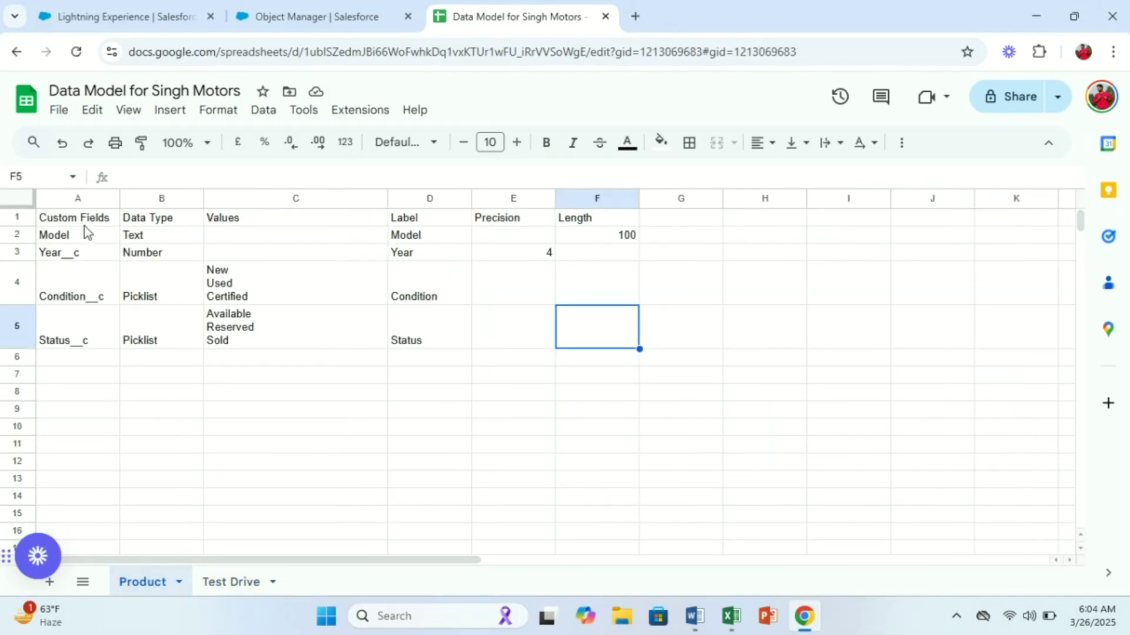
left_click(66, 238)
left_click(731, 616)
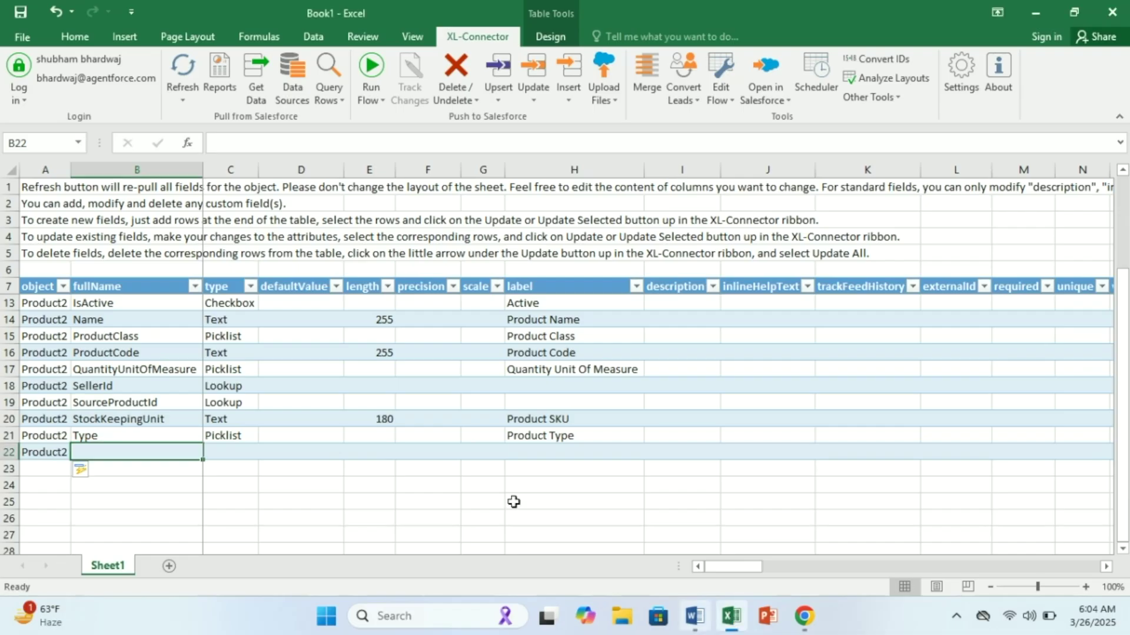
type("Model")
Complete the Model field in row 22 with type Text, length 100 and label Model.
left_click(238, 451)
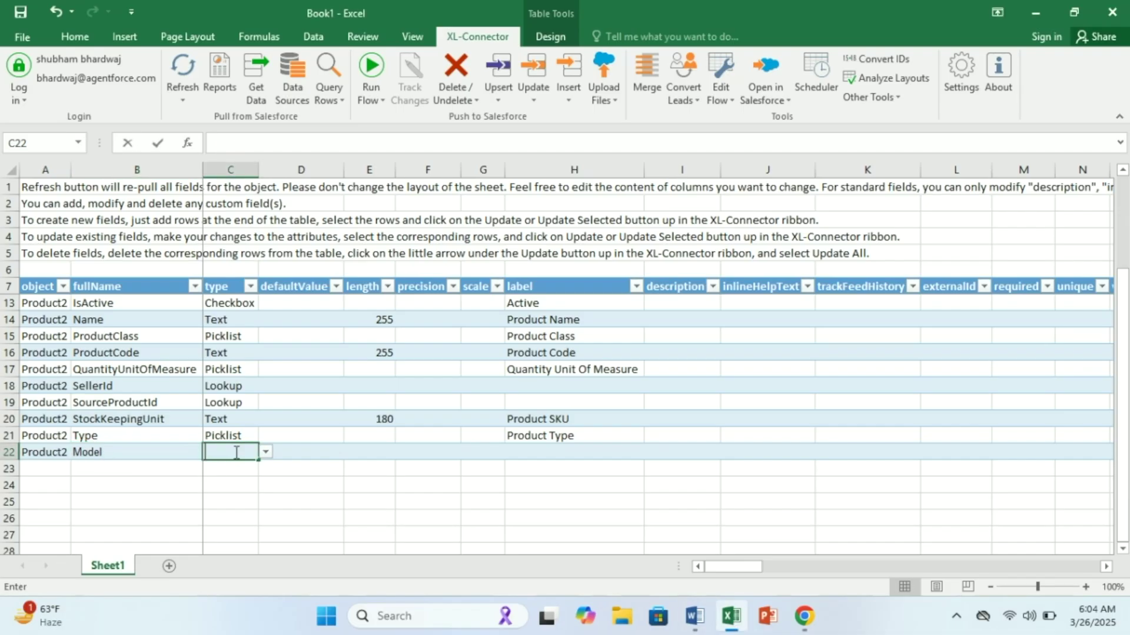
type("Text")
left_click(360, 456)
type("100")
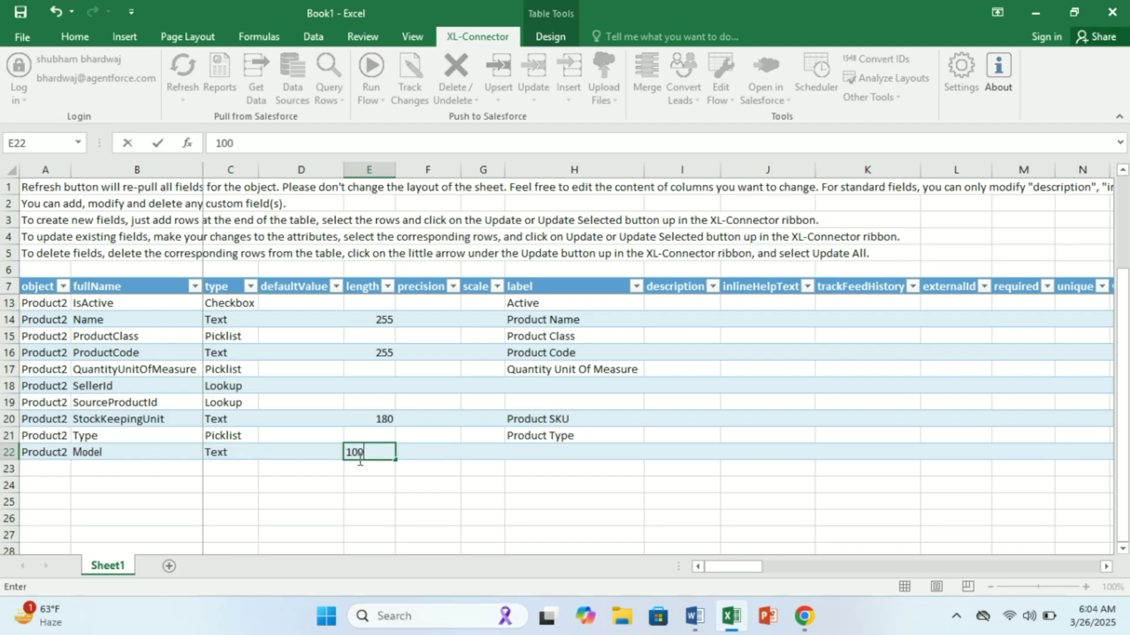
left_click(531, 454)
type("Model")
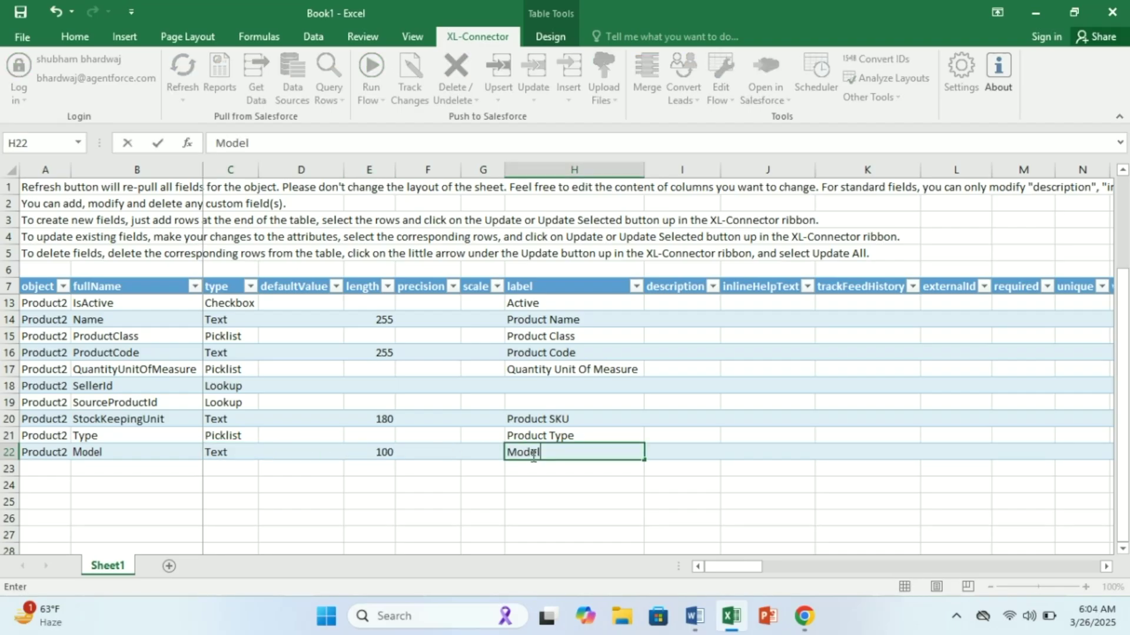
Describe the Model field in row 22 as "This field is used to note down the model of the car".
left_click(709, 451)
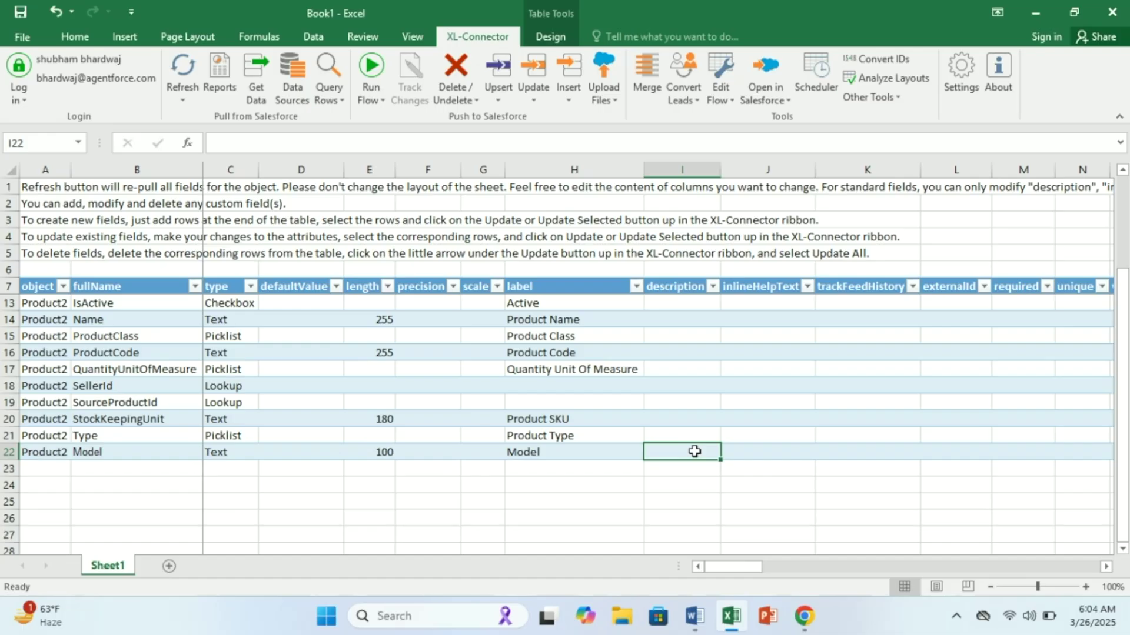
type("This field is used to note down the model of the car")
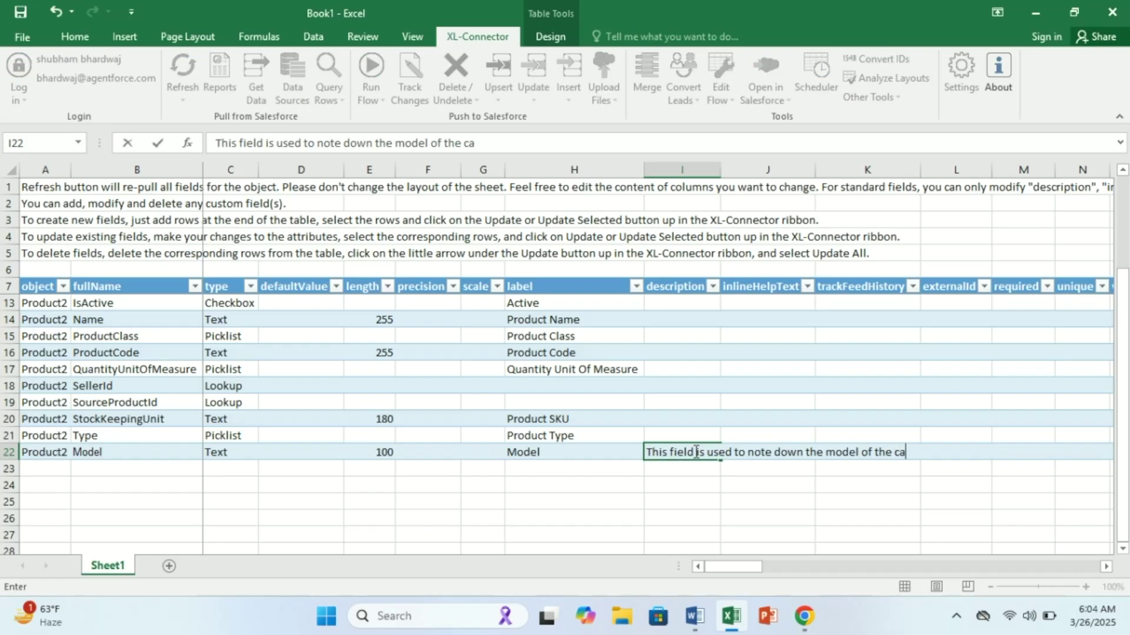
left_click(753, 485)
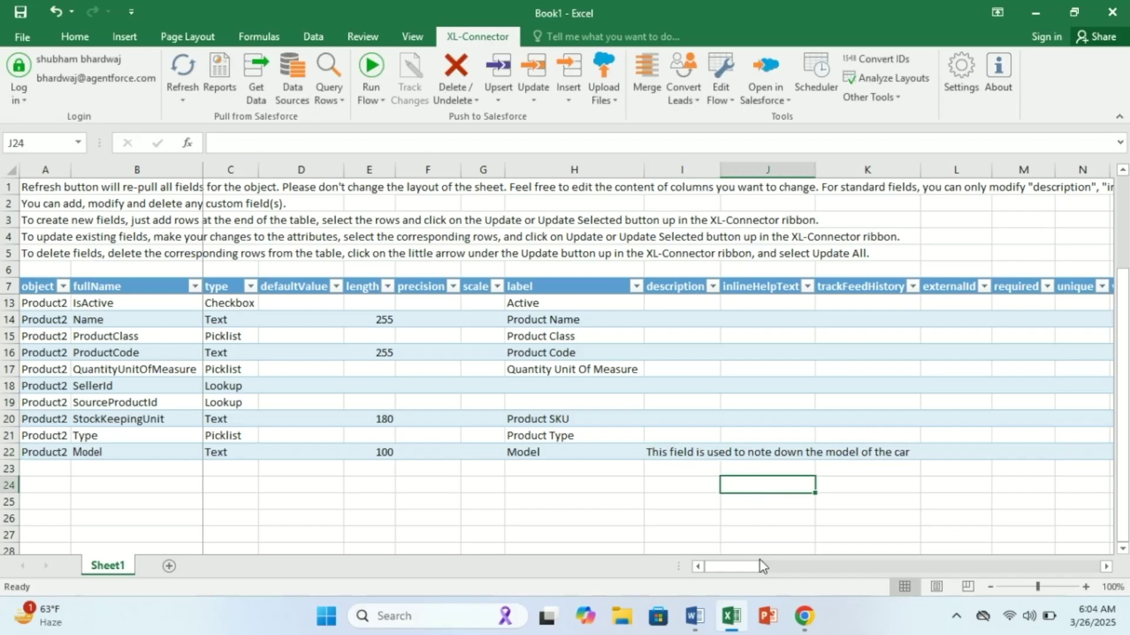
left_click_drag(747, 567, 690, 564)
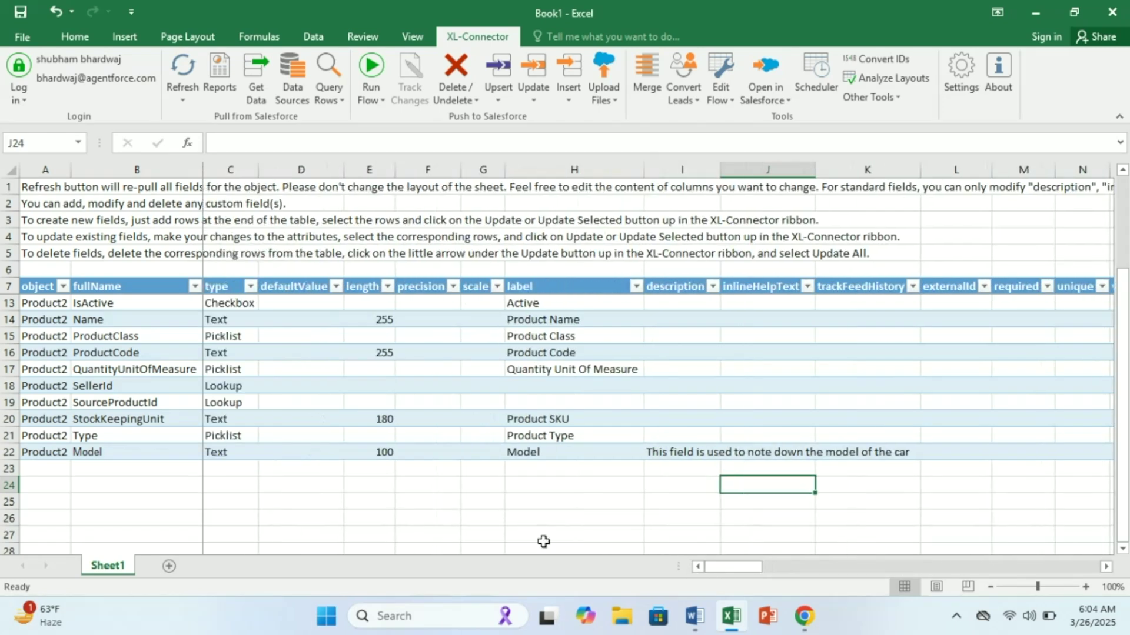
Try to push only row 22 to Salesforce as an update, and widen the Operation result column to read the row's error.
left_click(12, 452)
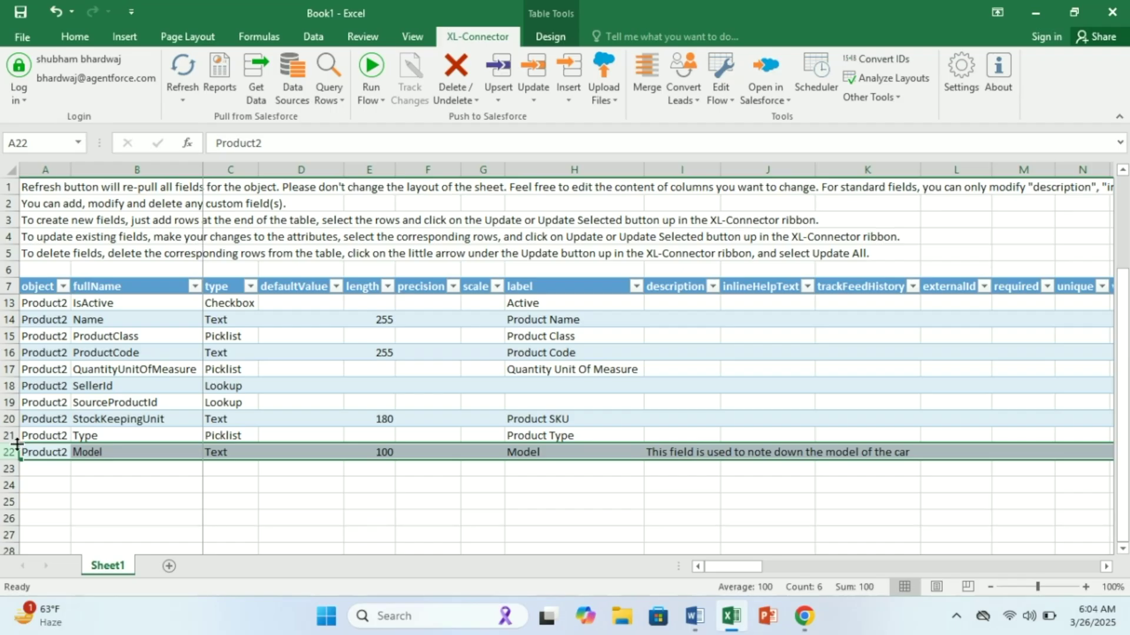
left_click(571, 100)
left_click(532, 102)
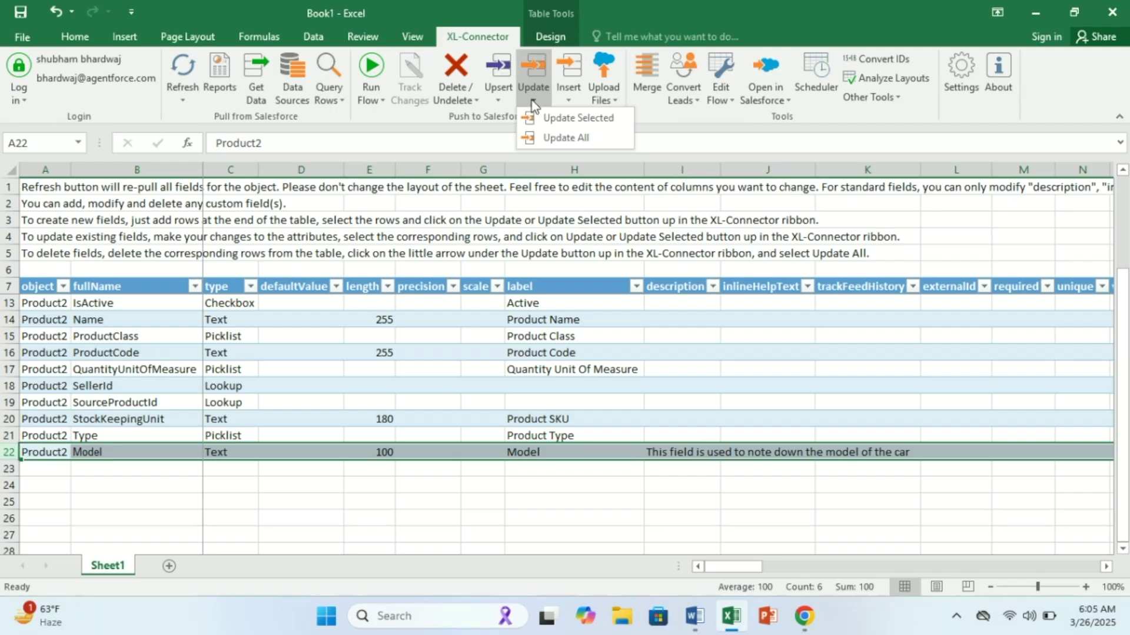
left_click(535, 117)
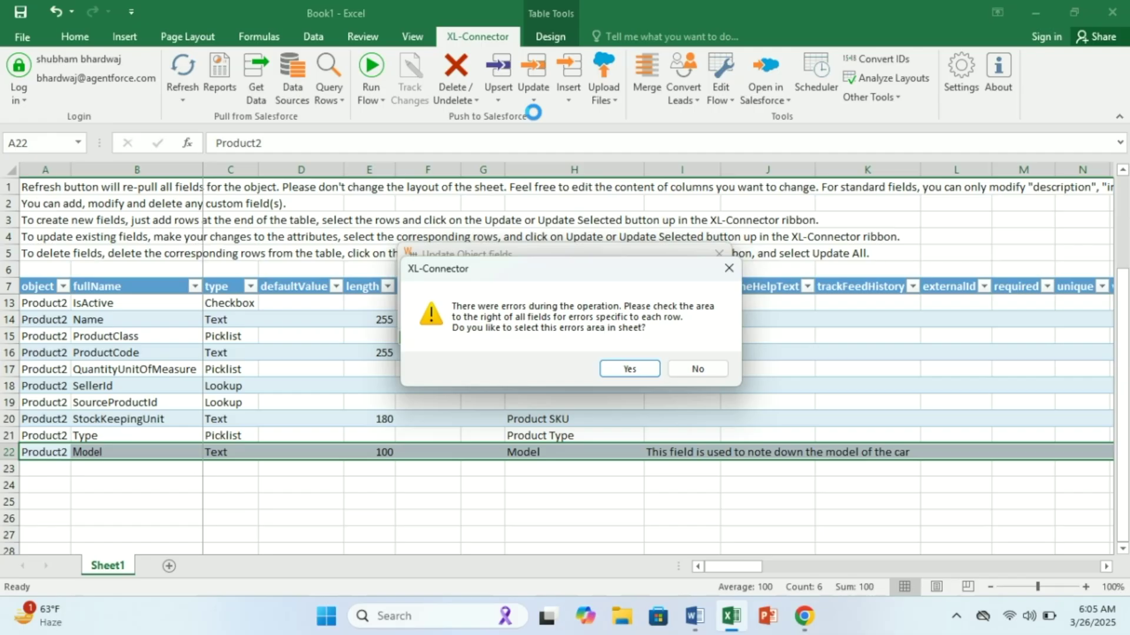
left_click(630, 369)
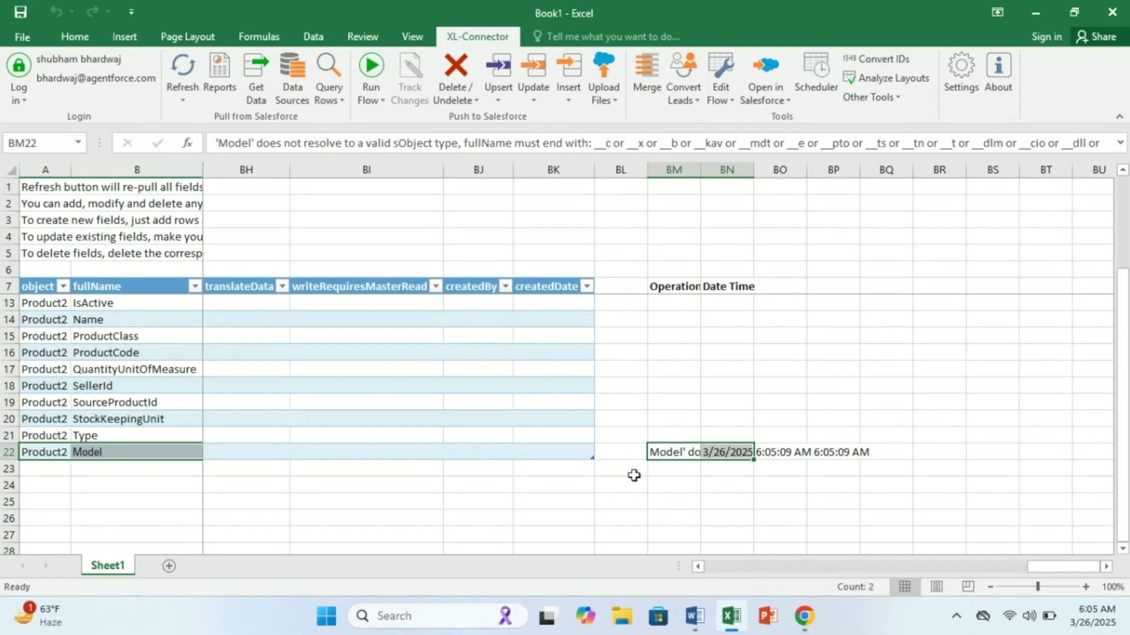
left_click_drag(701, 172, 1111, 186)
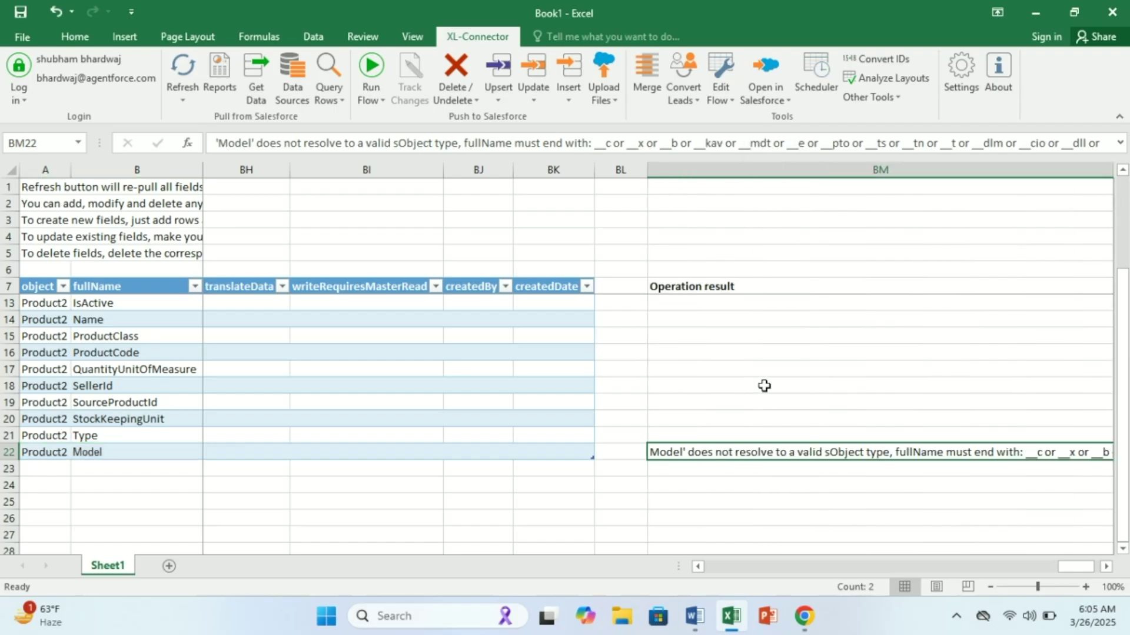
scroll(763, 387, "right", 1)
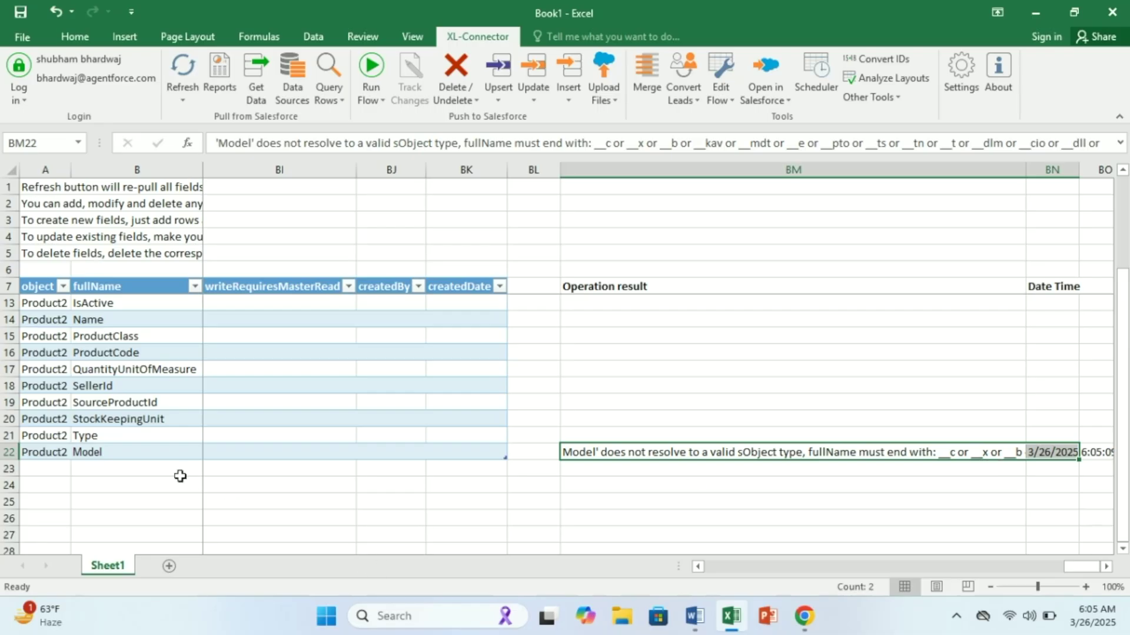
Change the fullName in row 22 to Model__c and push only that row to Salesforce again.
left_click(113, 452)
double_click(113, 452)
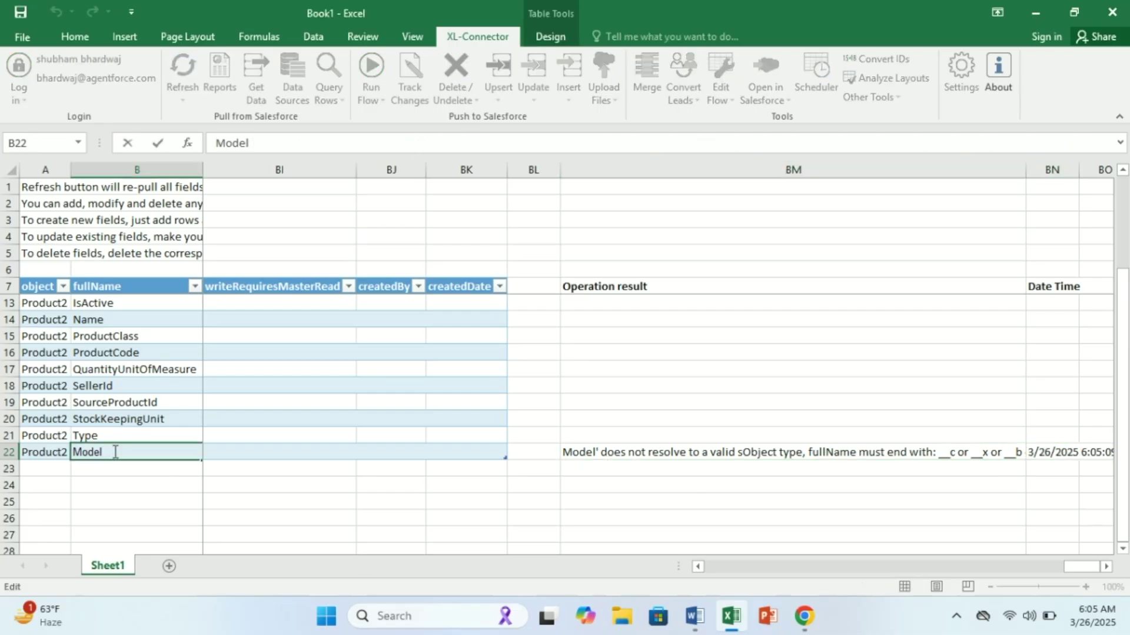
type("__c")
left_click(9, 451)
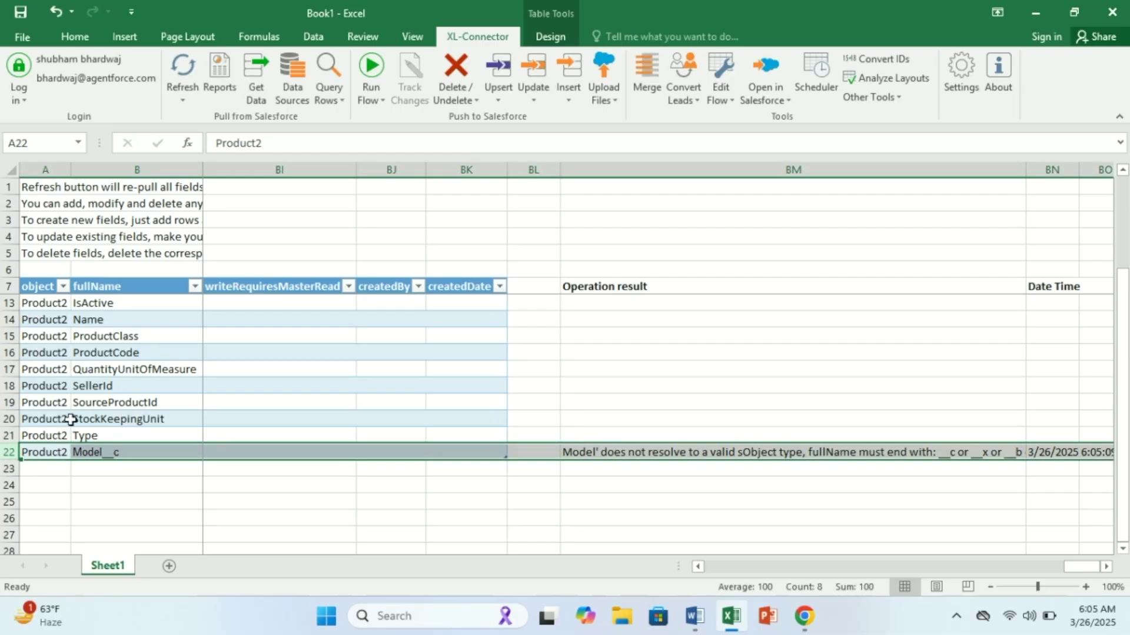
left_click(533, 97)
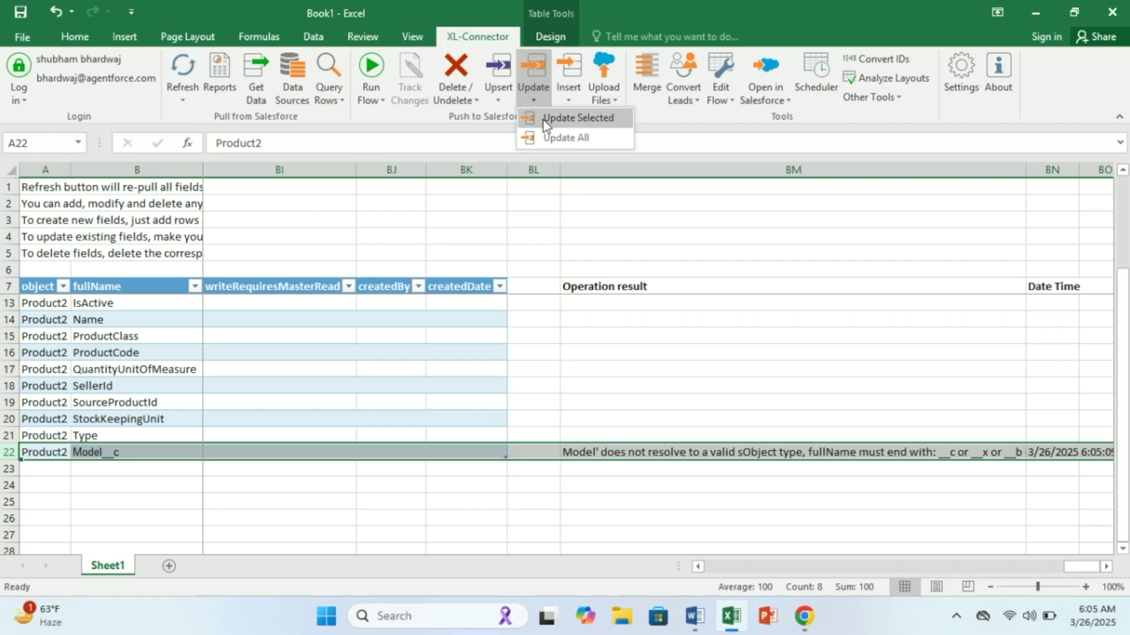
left_click(543, 120)
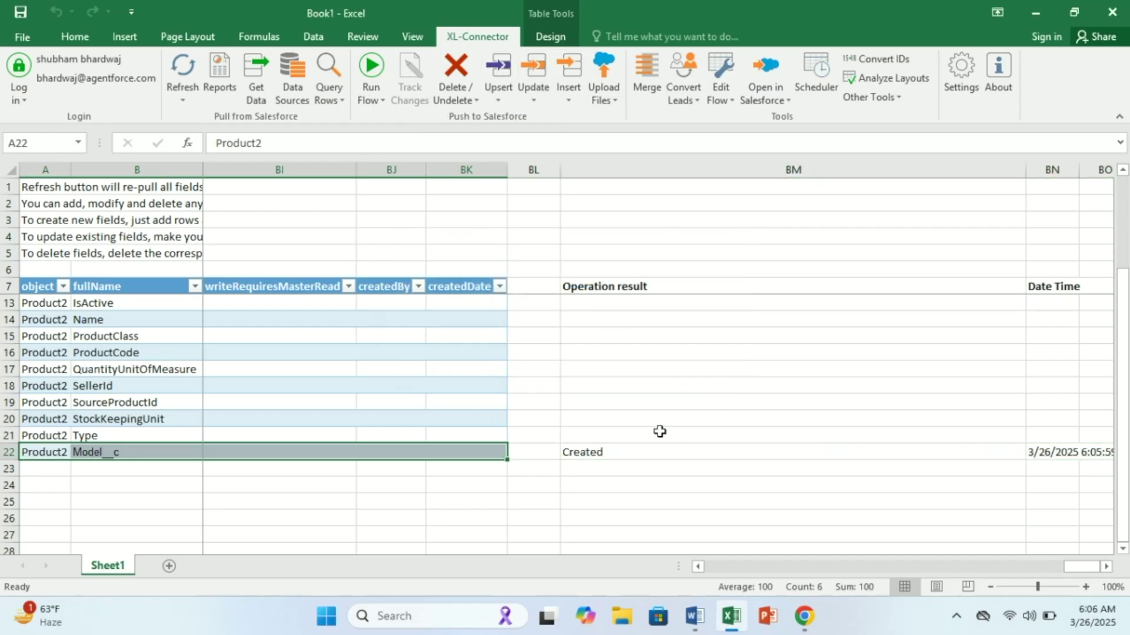
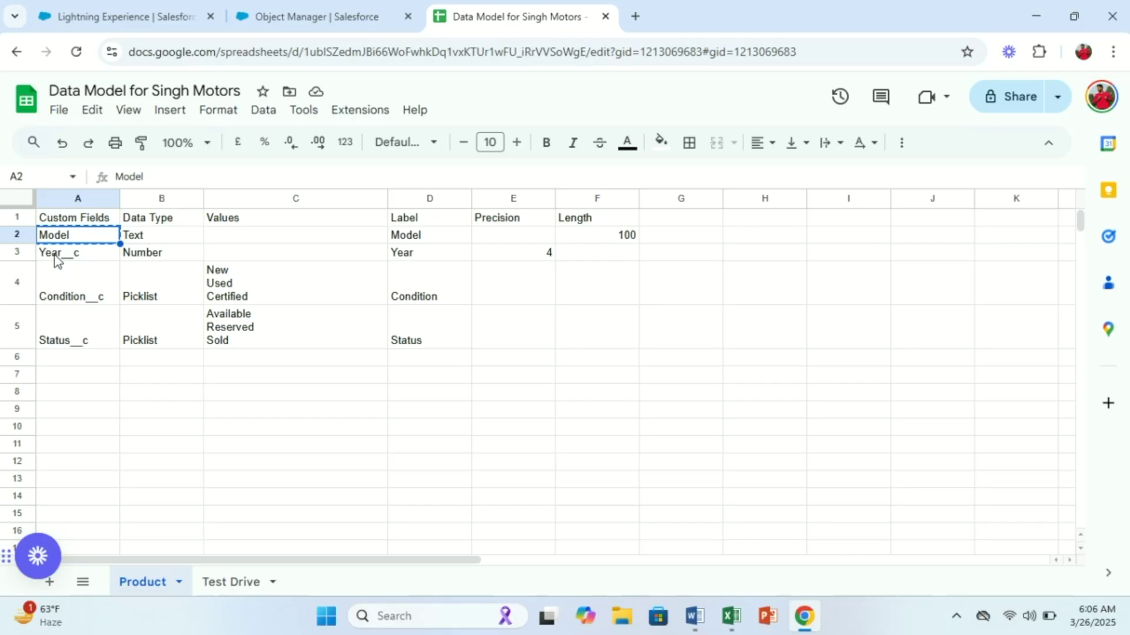
Copy the field names Year__c, Condition__c and Status__c from the Product data model into the fullName column, rows 23 to 25.
left_click(54, 253)
left_click(731, 616)
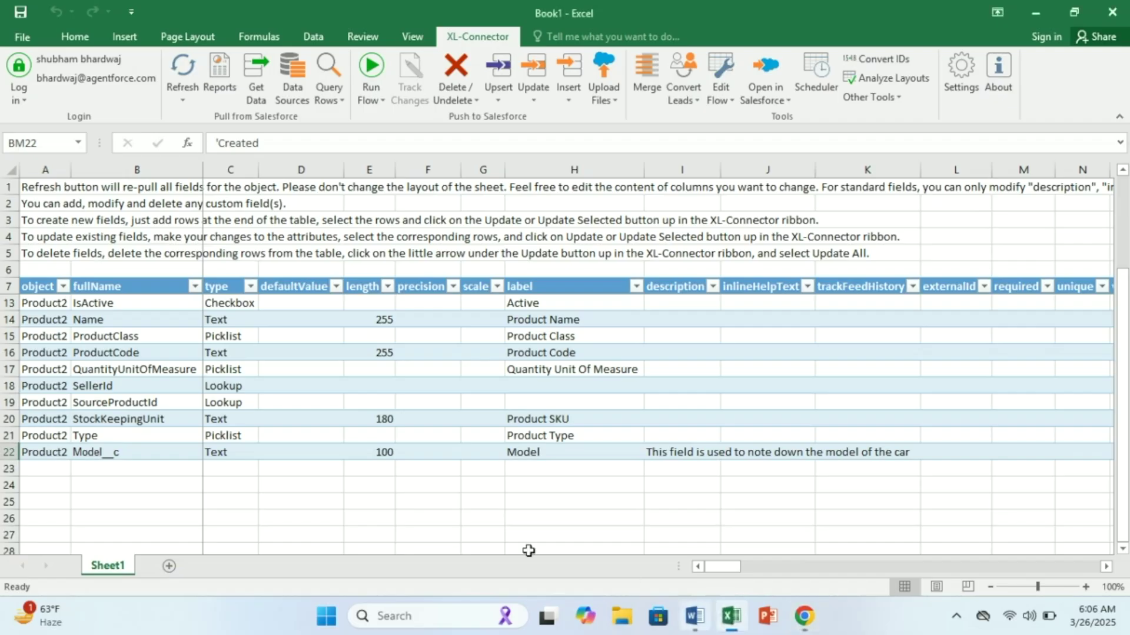
left_click(119, 475)
type("Year__c")
key("alt+Tab")
left_click(54, 289)
key("ctrl+c")
key("alt+Tab")
left_click(89, 485)
key("ctrl+v")
key("alt+Tab")
left_click(76, 335)
key("alt+Tab")
left_click(90, 501)
key("ctrl+v")
Enter Product2 as the object for the Year__c, Condition__c and Status__c rows, 23 to 25.
left_click(48, 468)
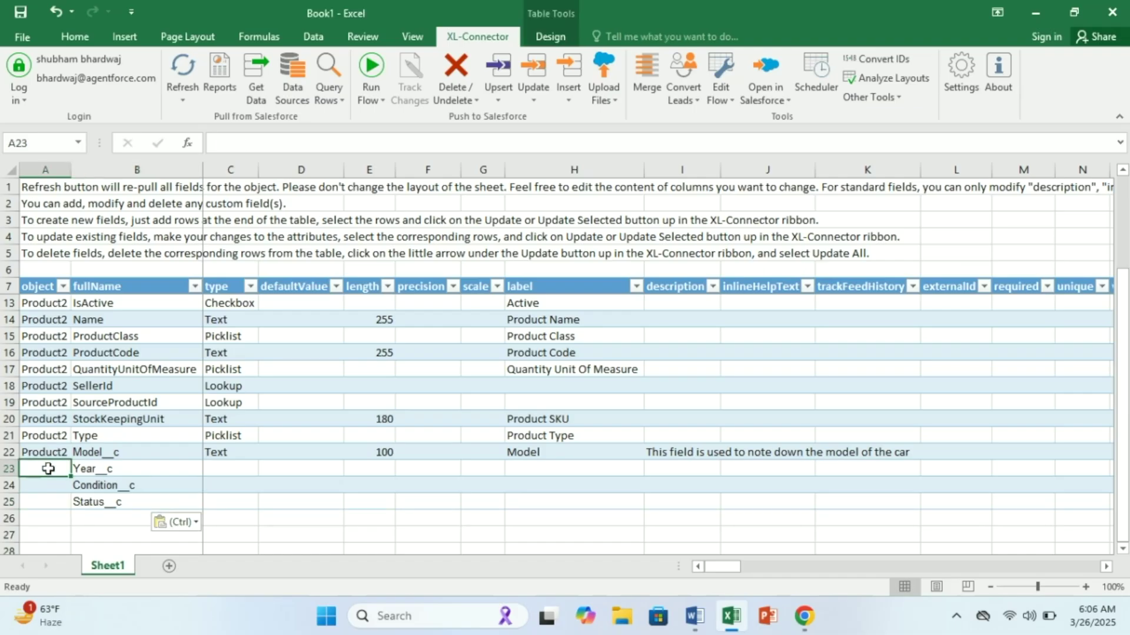
type("Product2")
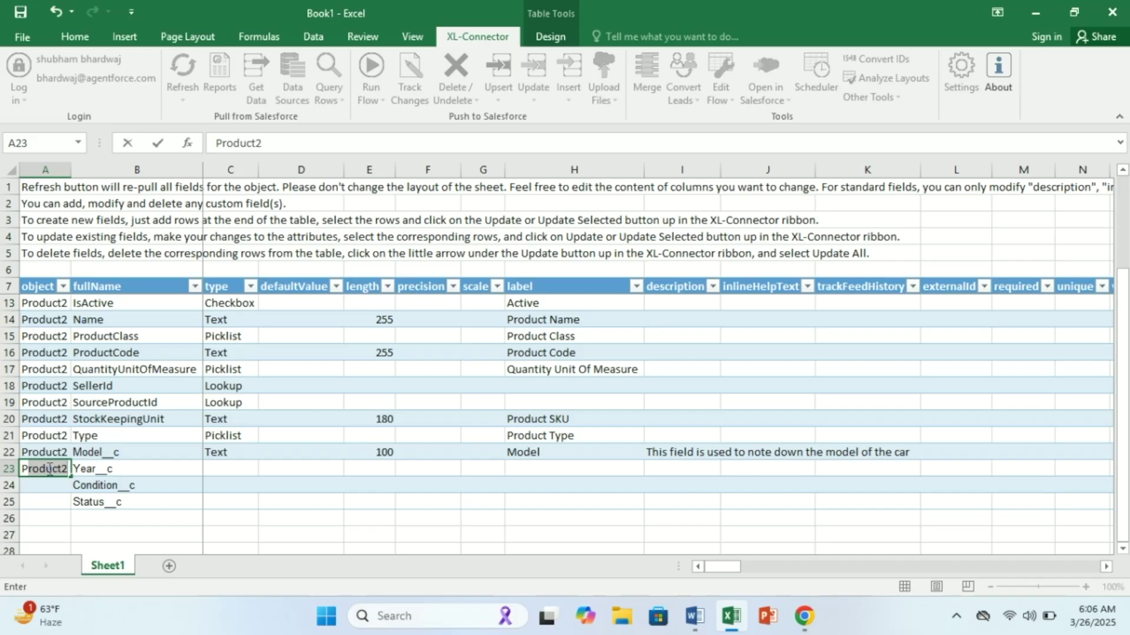
key("Tab")
left_click(49, 469)
key("ctrl+c")
left_click_drag(35, 501, 35, 485)
key("ctrl+v")
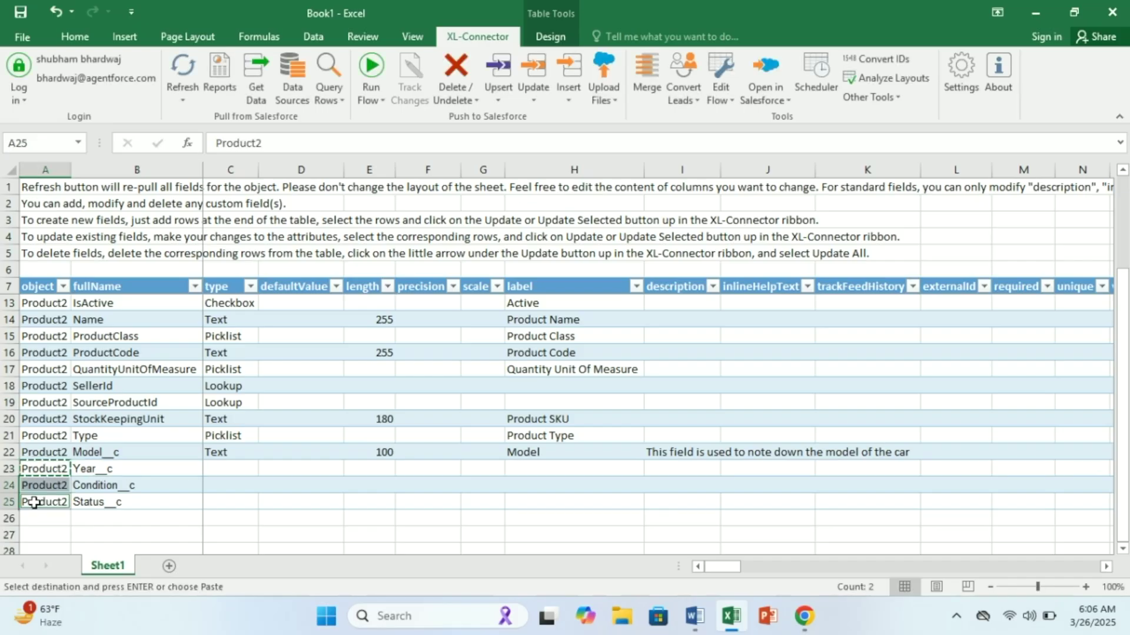
Set the type of Year__c to Number and the types of Condition__c and Status__c to Picklist.
left_click(232, 469)
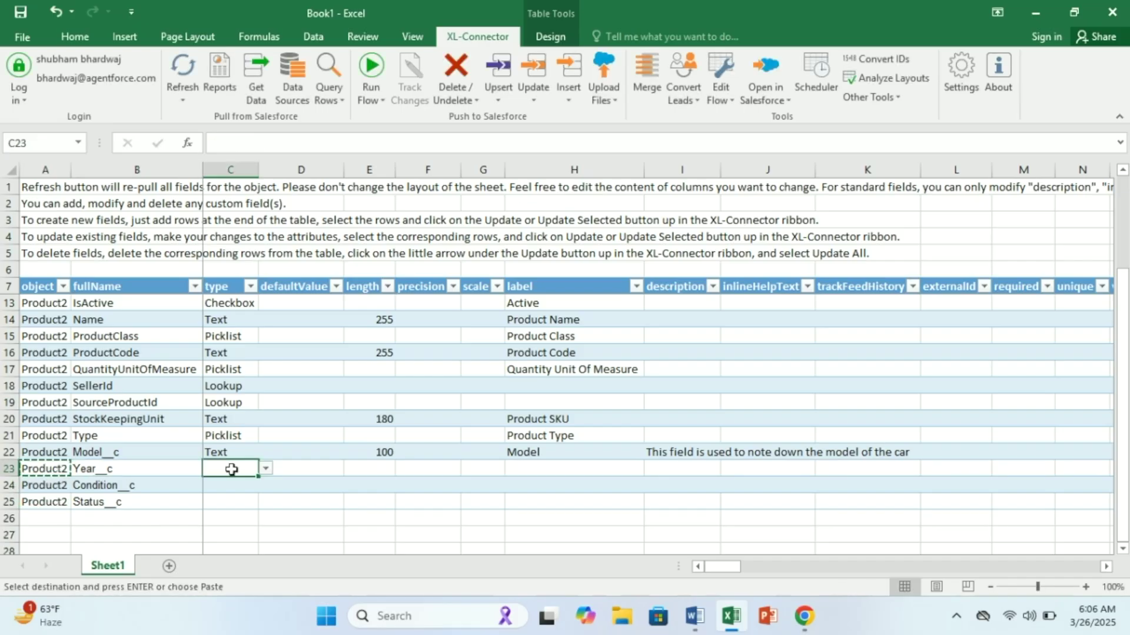
type("Number")
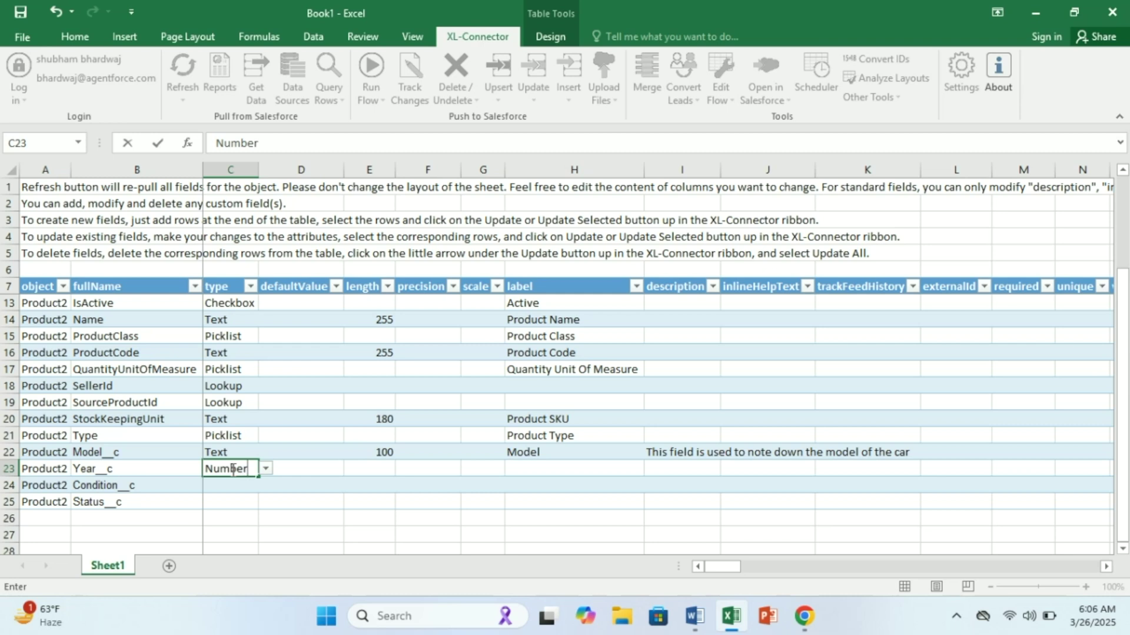
key("Return")
type("Pick")
key("Return")
type("Pick")
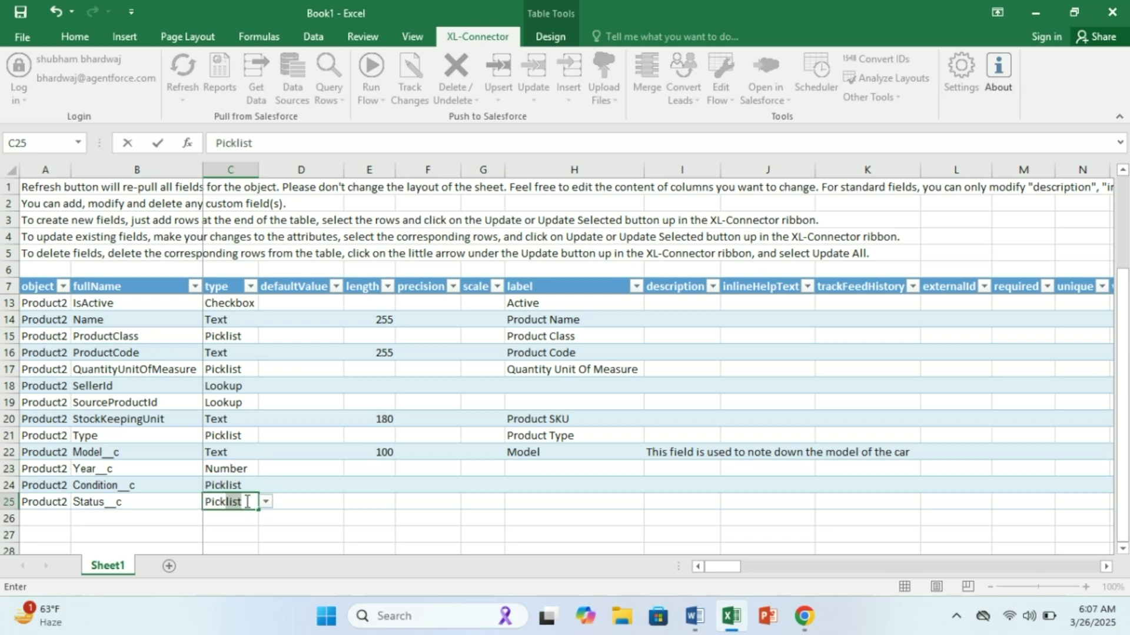
key("Tab")
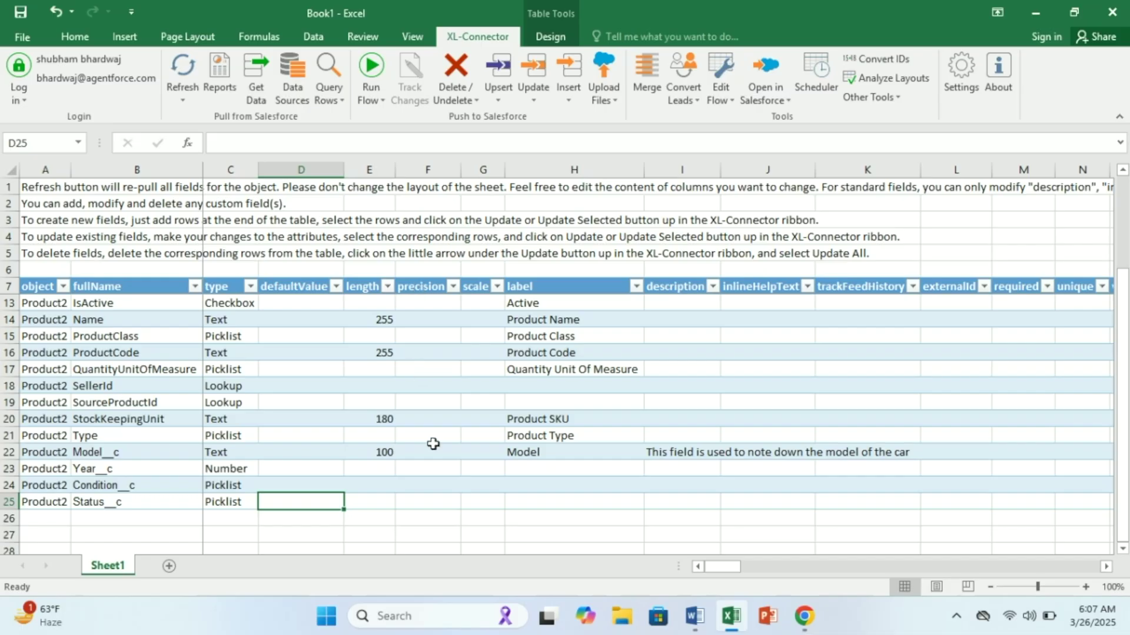
Set the precision of the Year__c field in row 23 to 4.
left_click(430, 469)
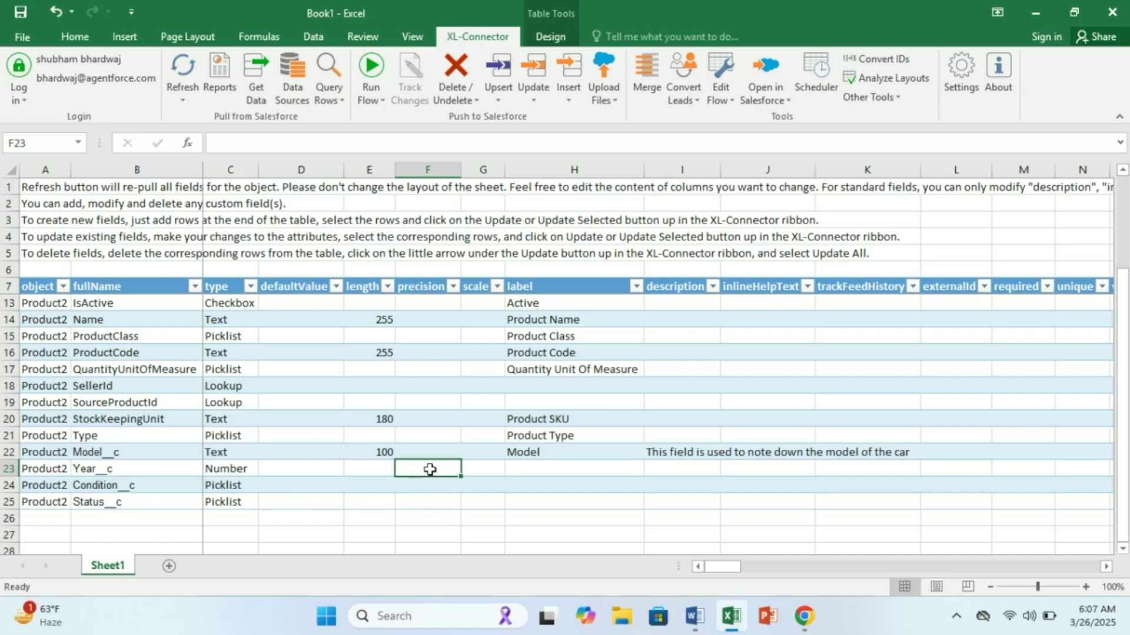
type("4")
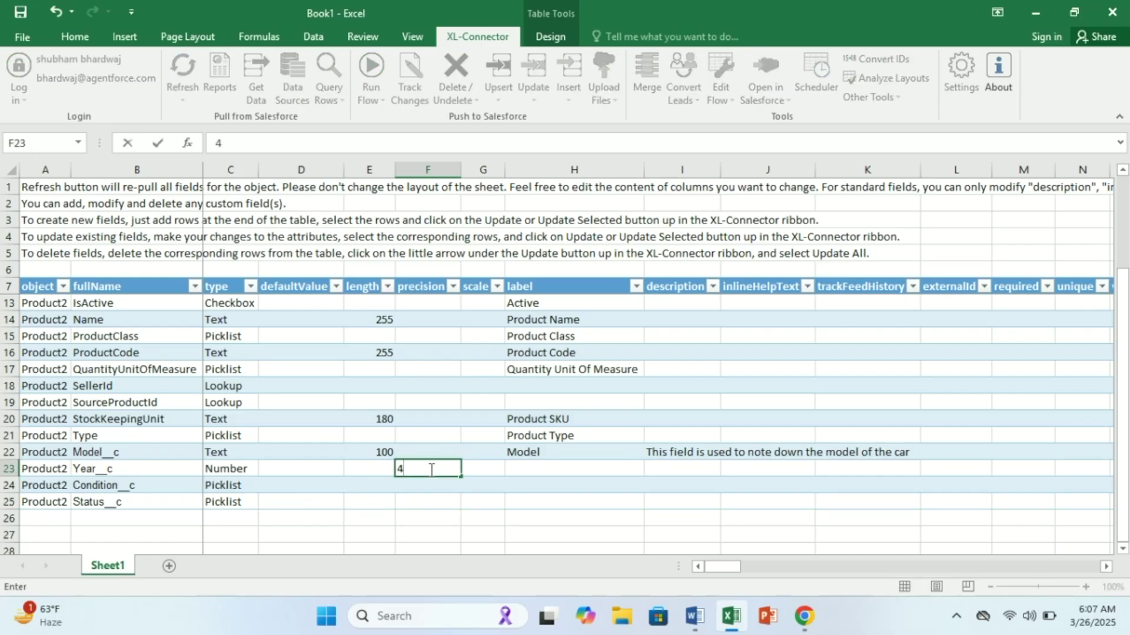
left_click(454, 501)
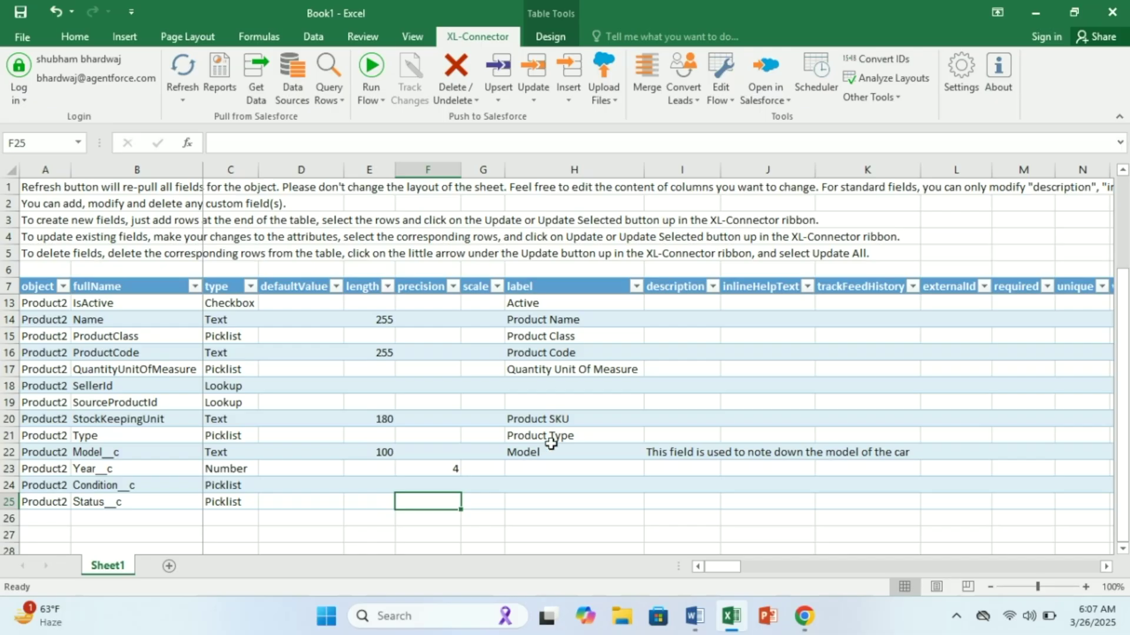
Label the fields in rows 23 to 25 as Year, Condition and Status.
left_click(532, 468)
type("Year")
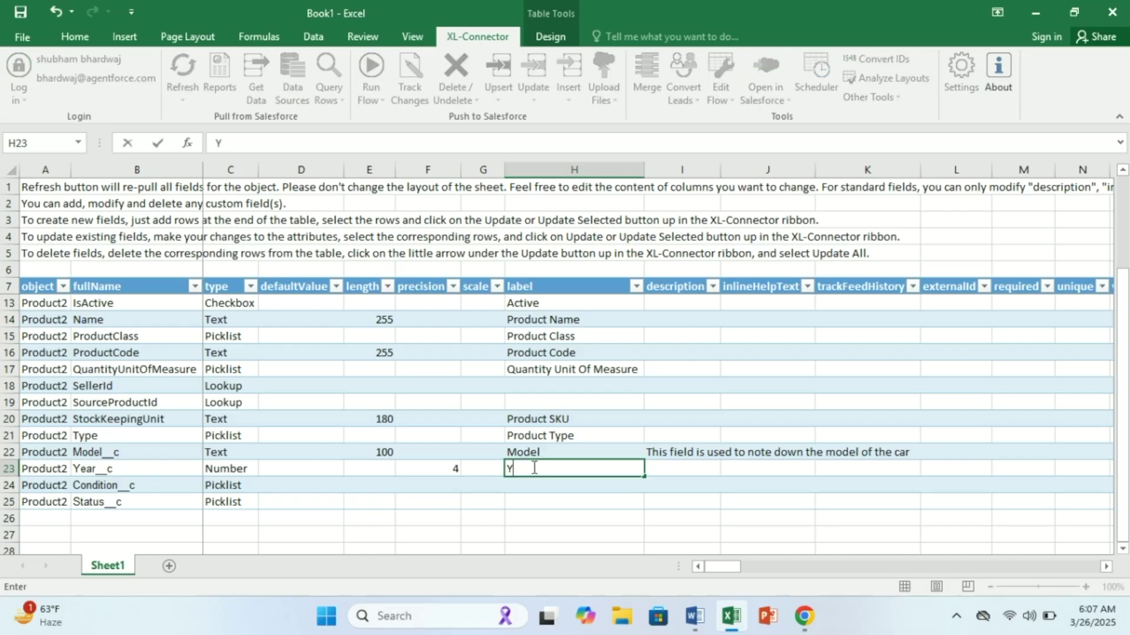
left_click(543, 483)
type("Condition")
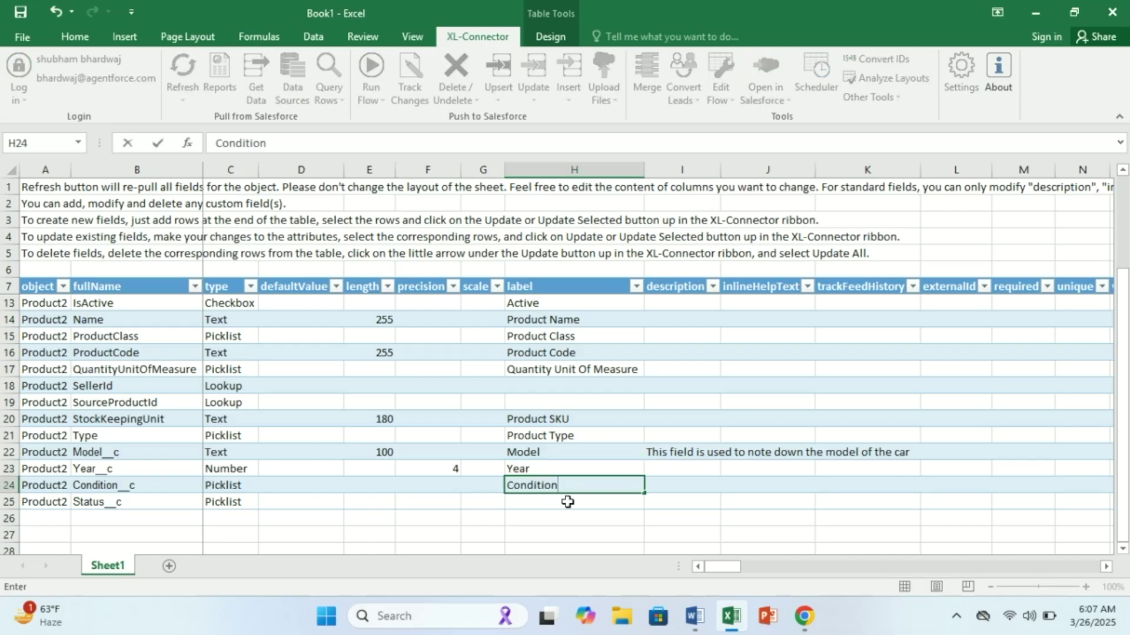
left_click(567, 501)
type("Status")
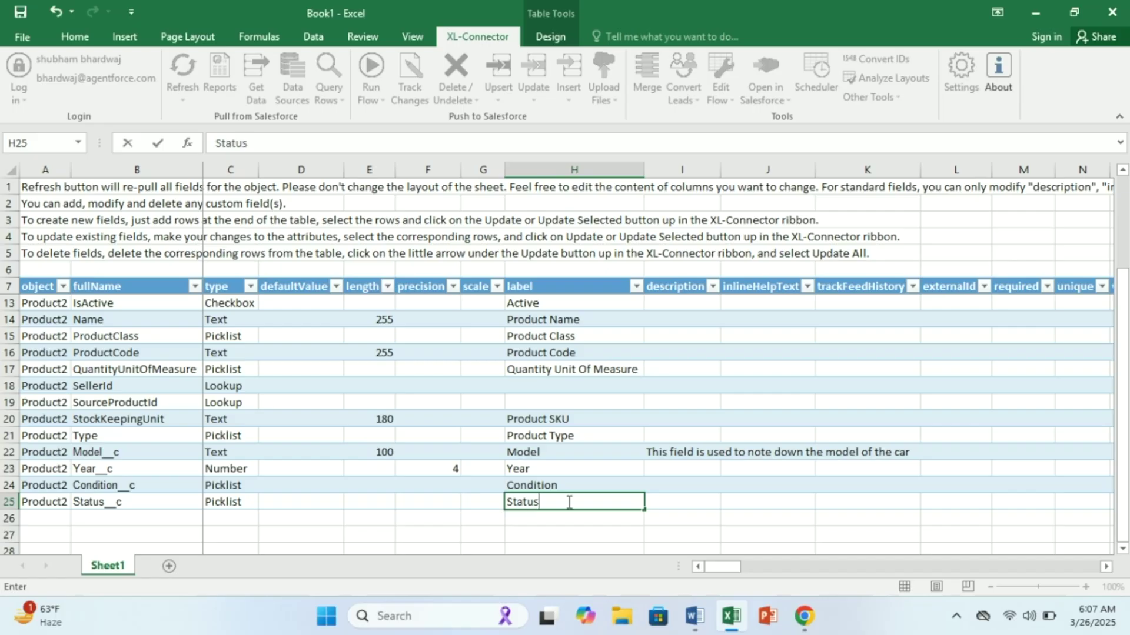
left_click(699, 467)
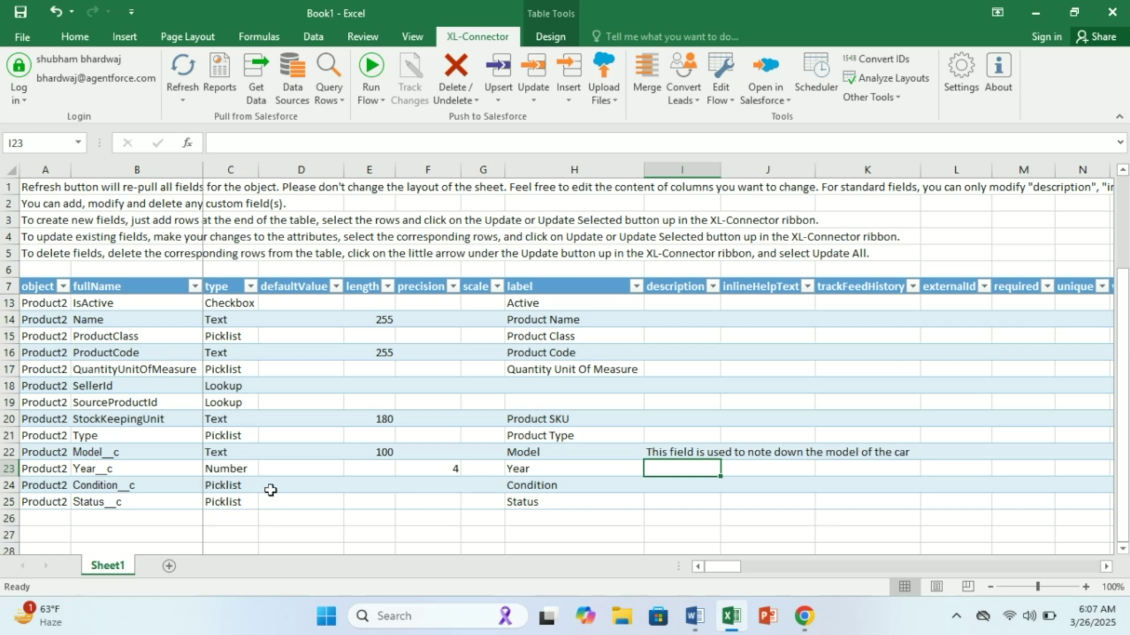
Copy the Condition values New, Used and Certified from the Product data model into the valueSet cell of row 24.
left_click_drag(713, 570, 756, 567)
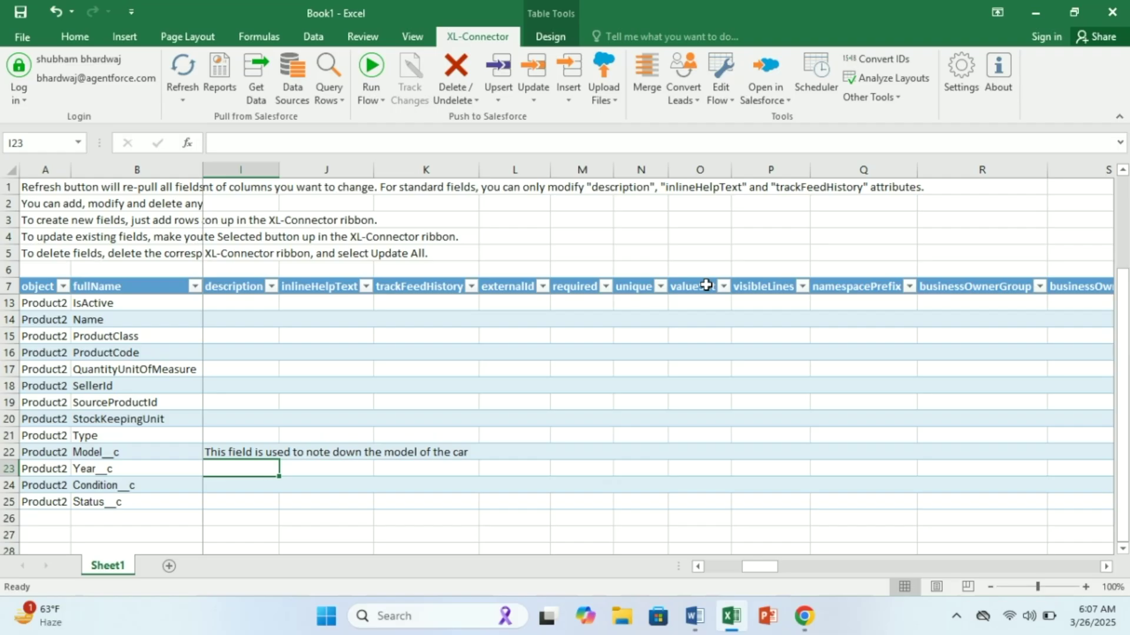
key("alt+Tab")
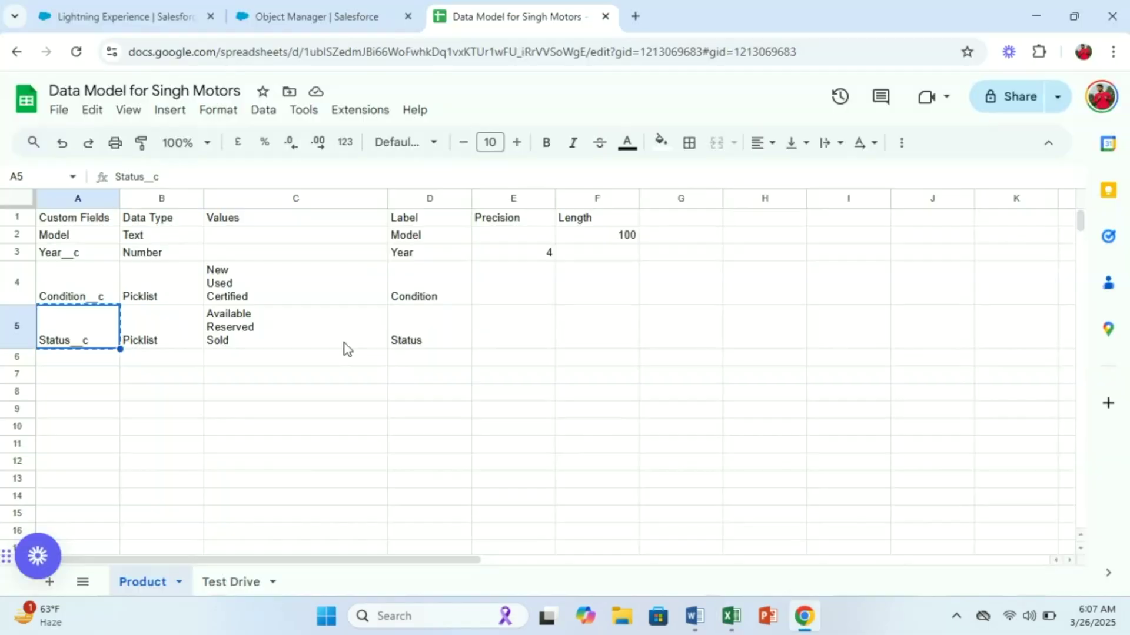
left_click(323, 277)
key("ctrl+c")
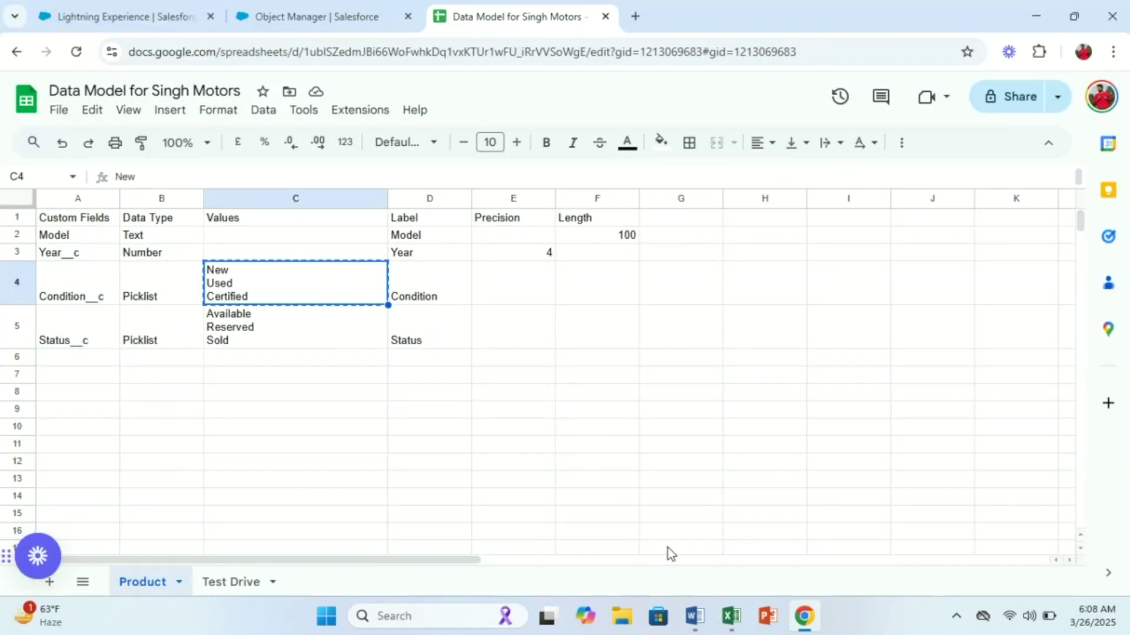
left_click(731, 616)
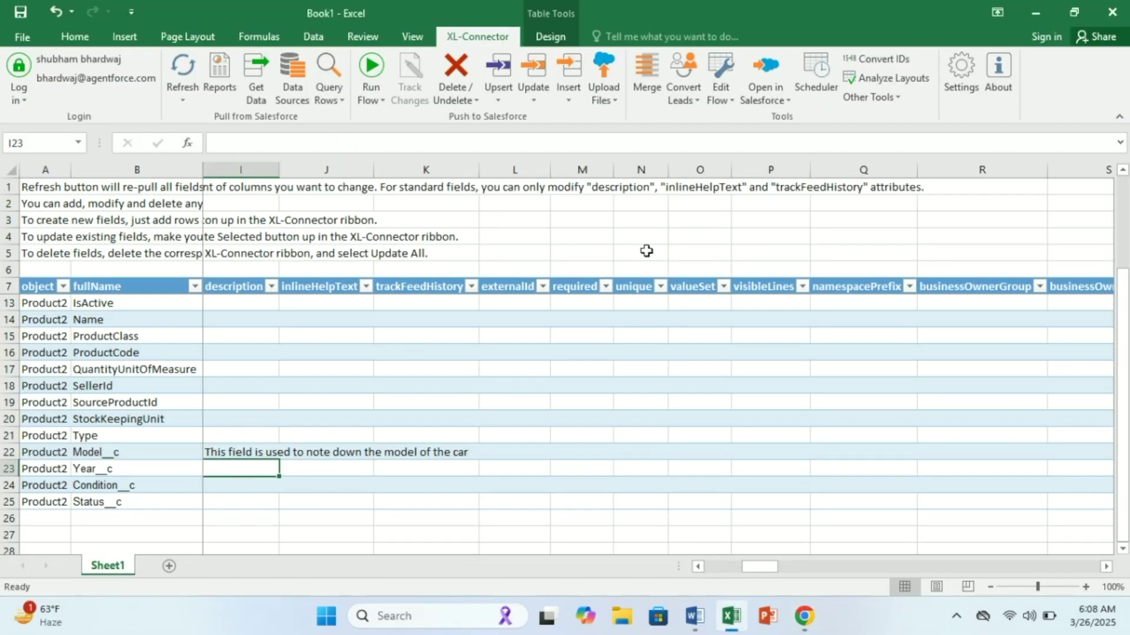
left_click(687, 490)
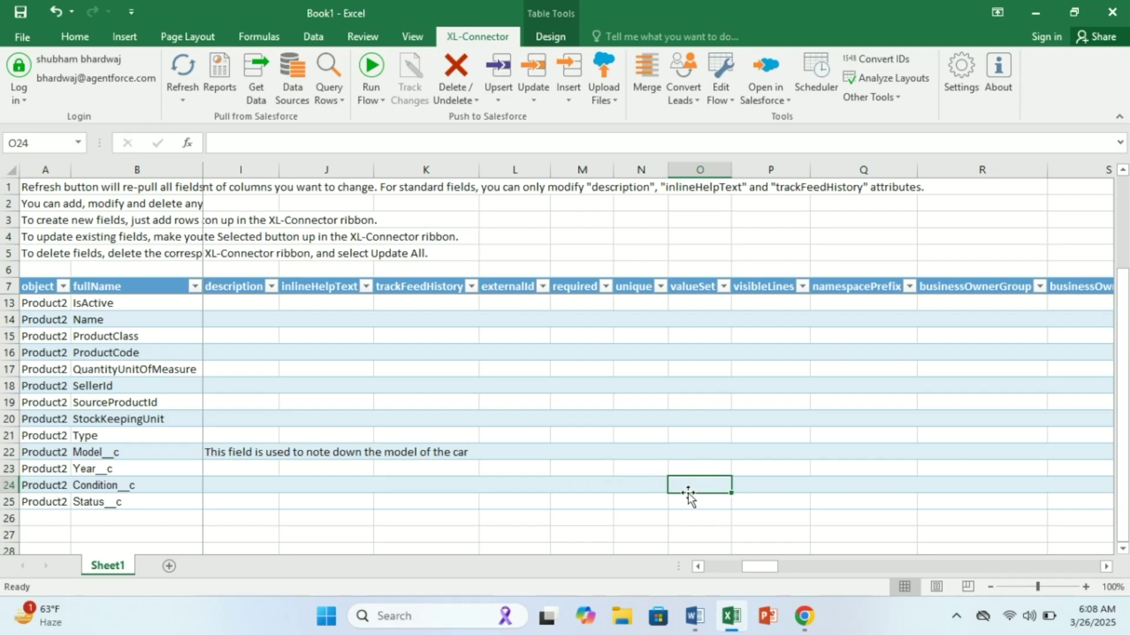
key("ctrl+v")
left_click(598, 497)
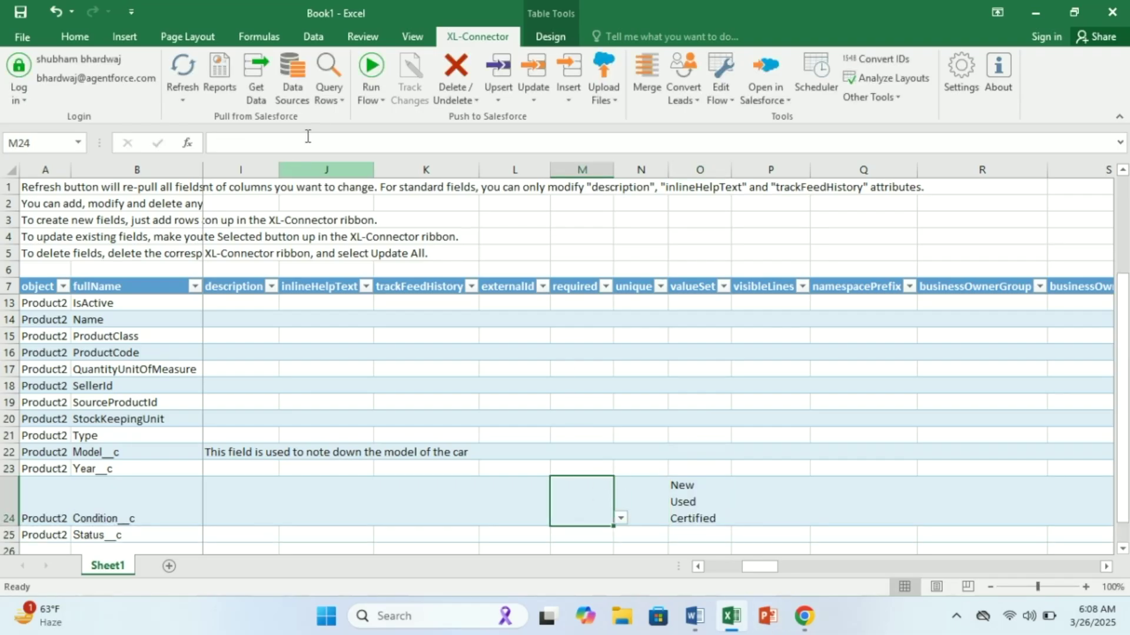
Copy the Status values Available, Reserved and Sold from the Product data model into the valueSet cell of row 25.
key("alt+Tab")
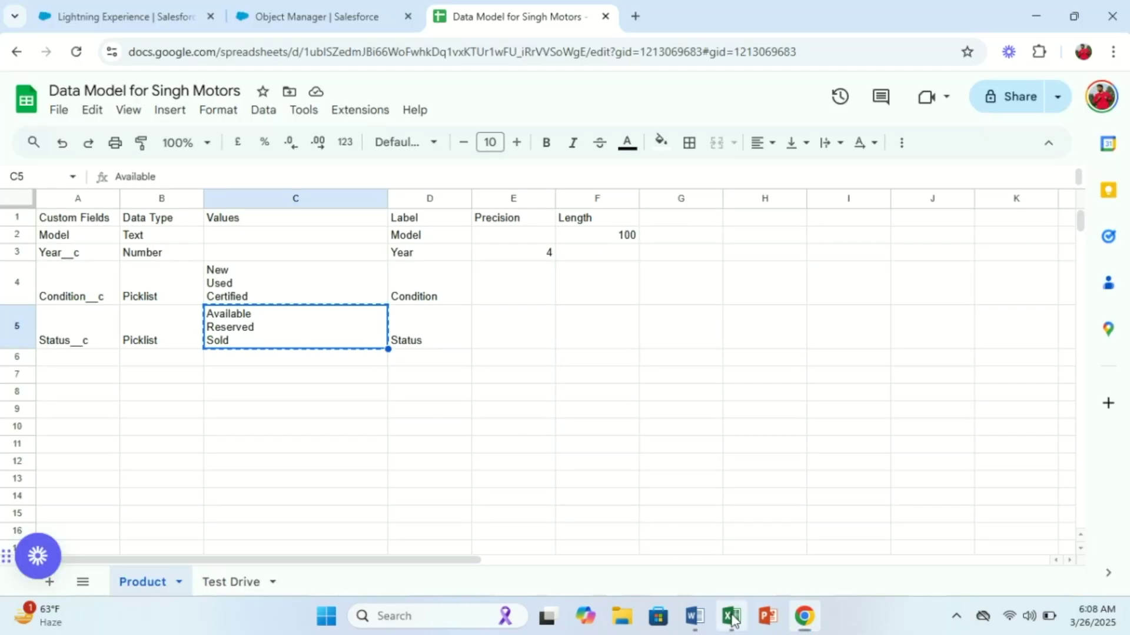
left_click(732, 617)
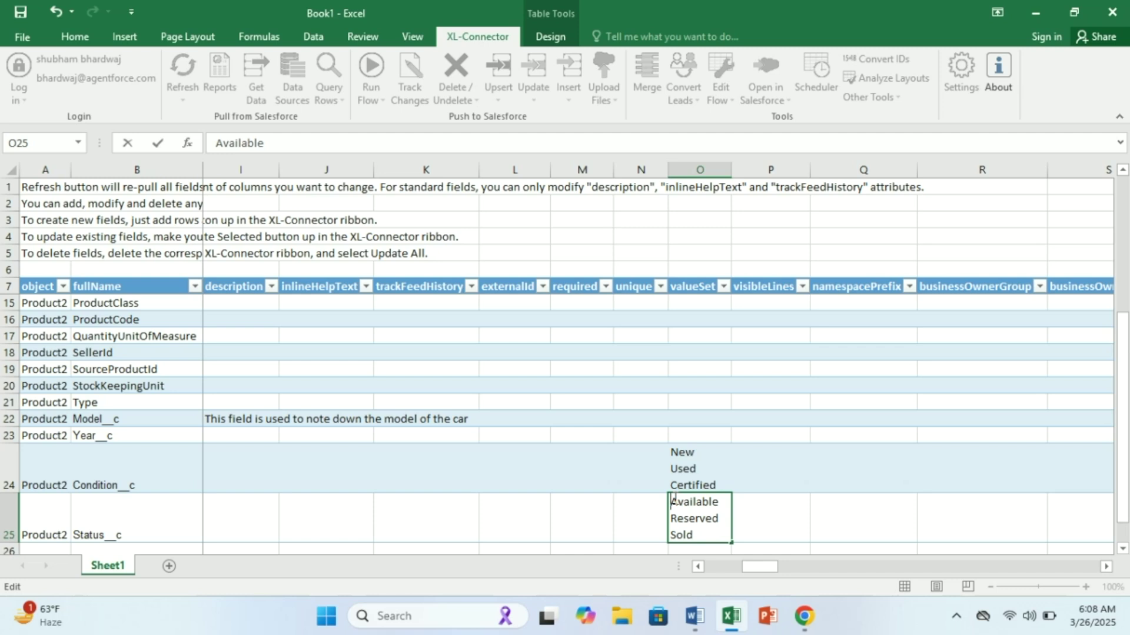
left_click(640, 485)
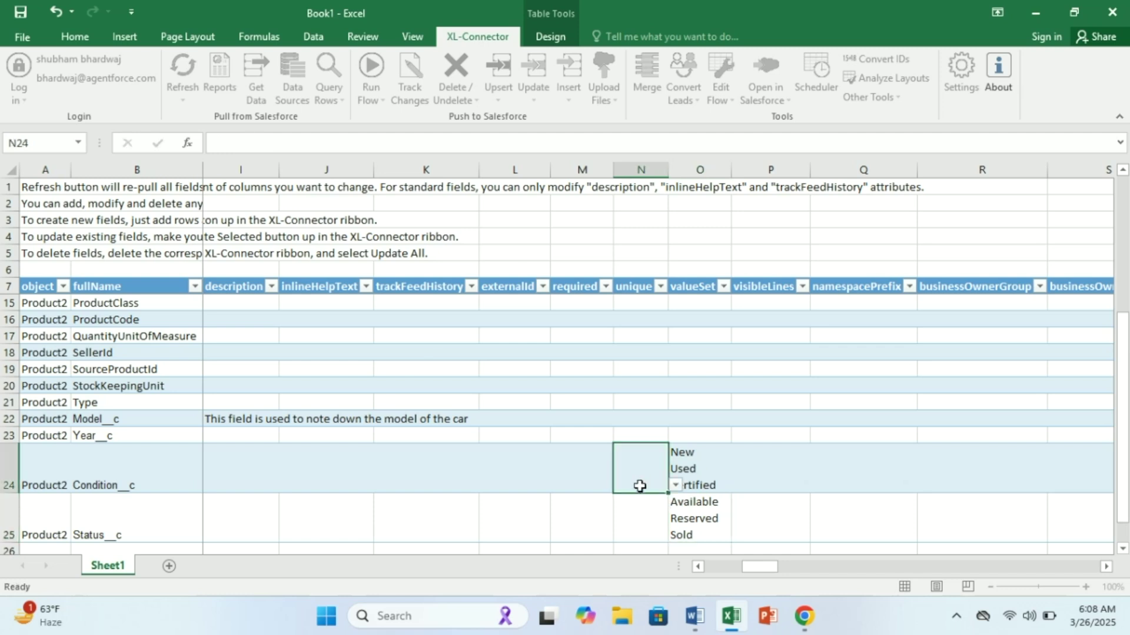
Select the entire Year__c, Condition__c and Status__c rows, 23 to 25, and open the options for updating Salesforce.
left_click_drag(761, 563, 697, 562)
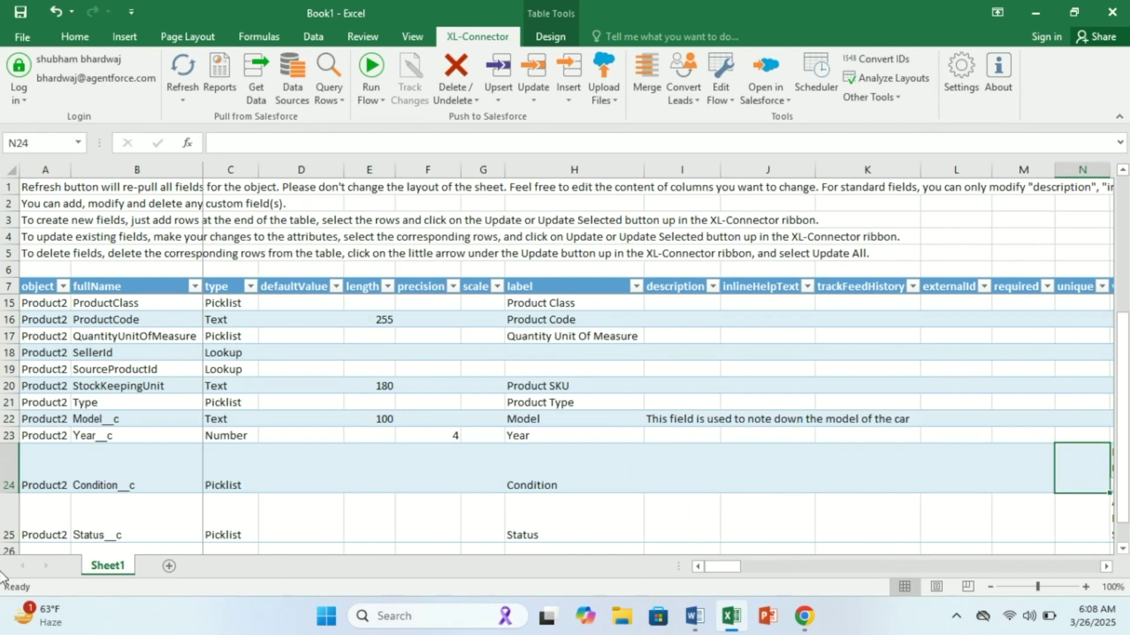
left_click(9, 435)
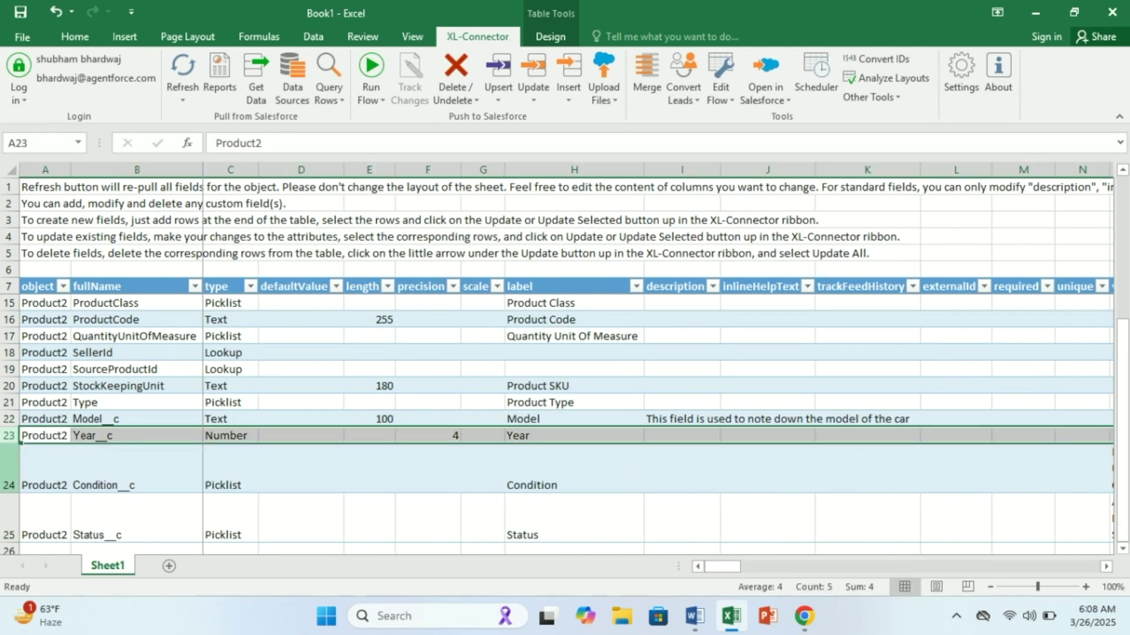
left_click(9, 470, "ctrl")
left_click(10, 517, "ctrl")
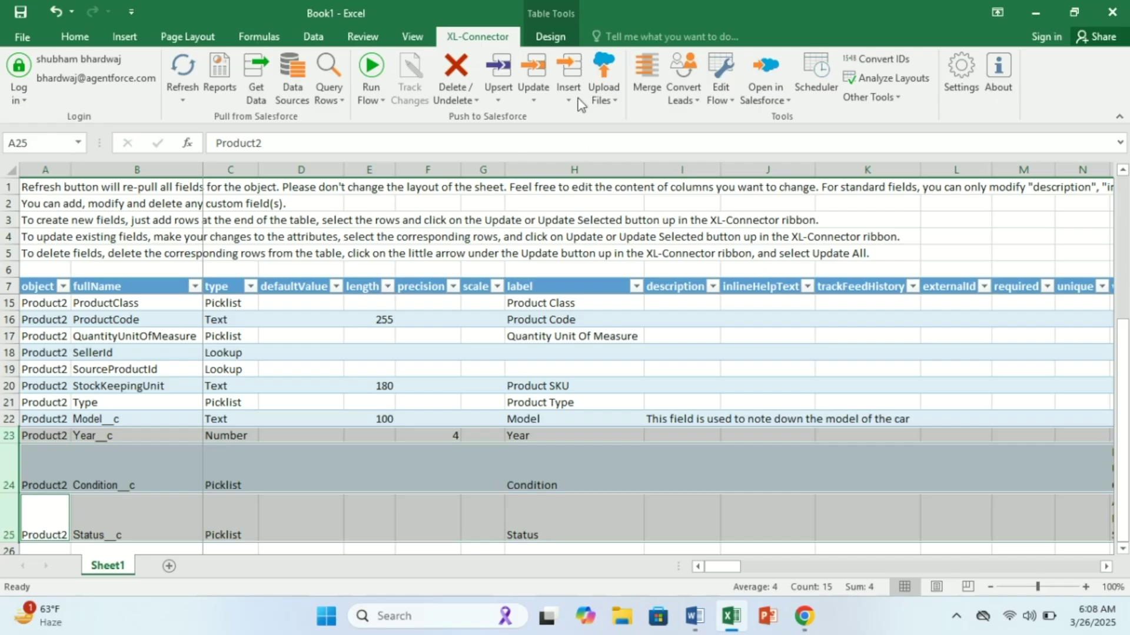
left_click(533, 94)
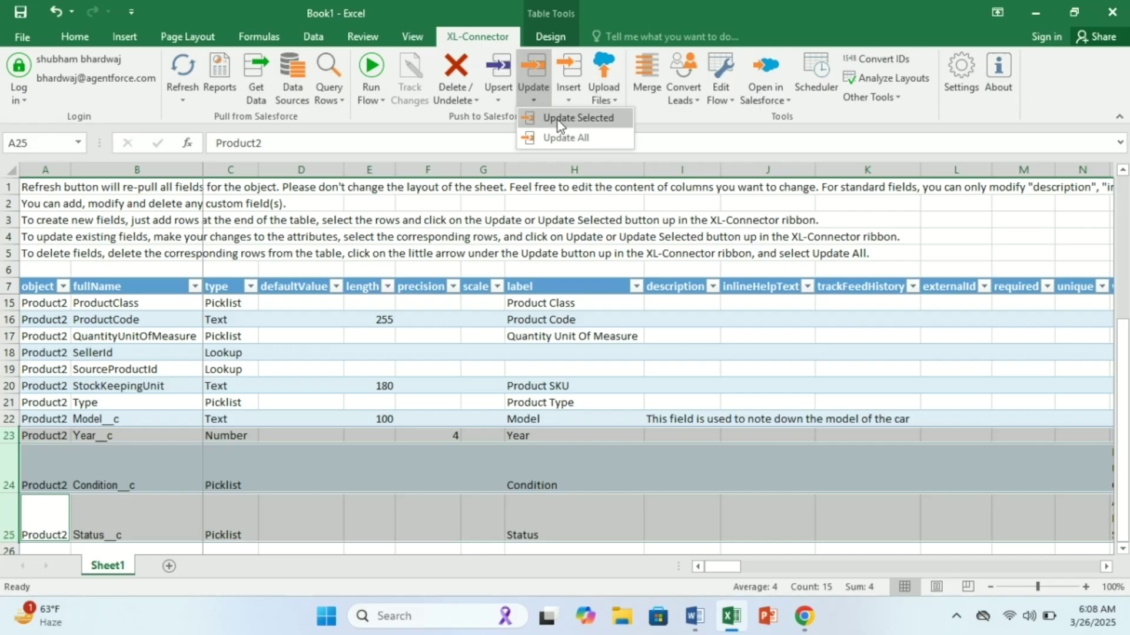
Switch to Salesforce in Chrome, open the Product object's Fields & Relationships from Object Manager, and search its fields for "status".
mouse_move(810, 618)
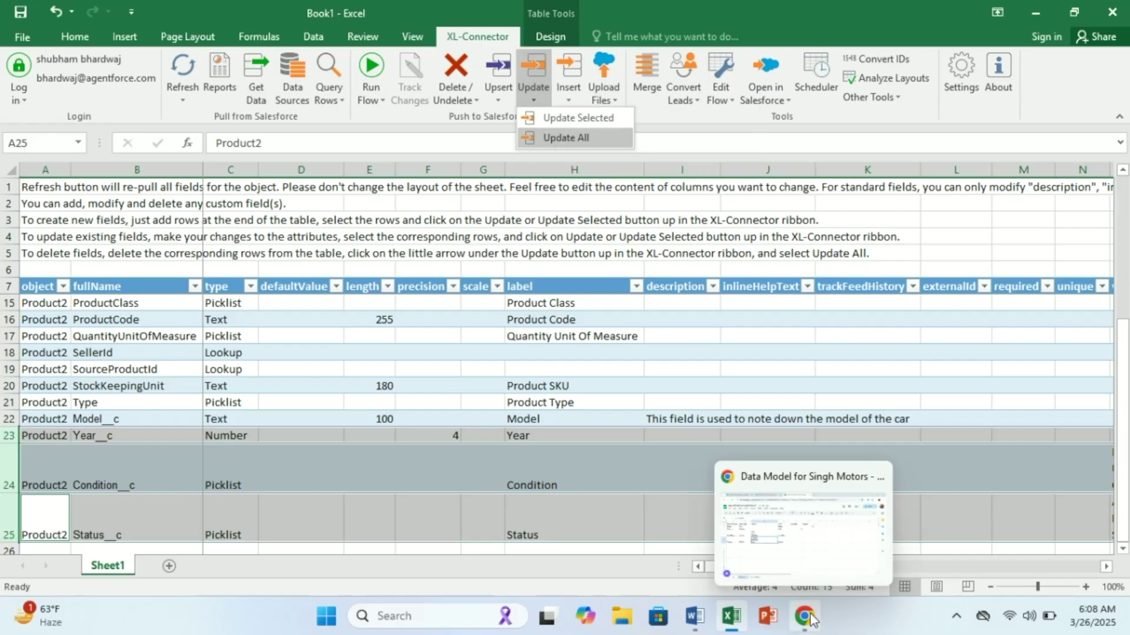
left_click(805, 617)
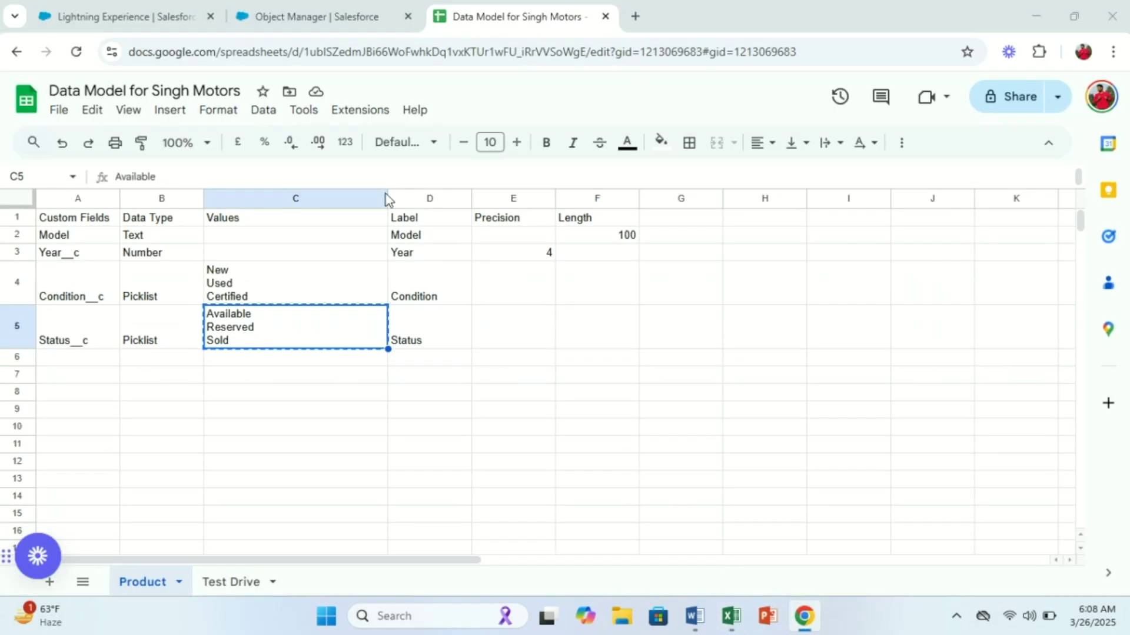
left_click(280, 19)
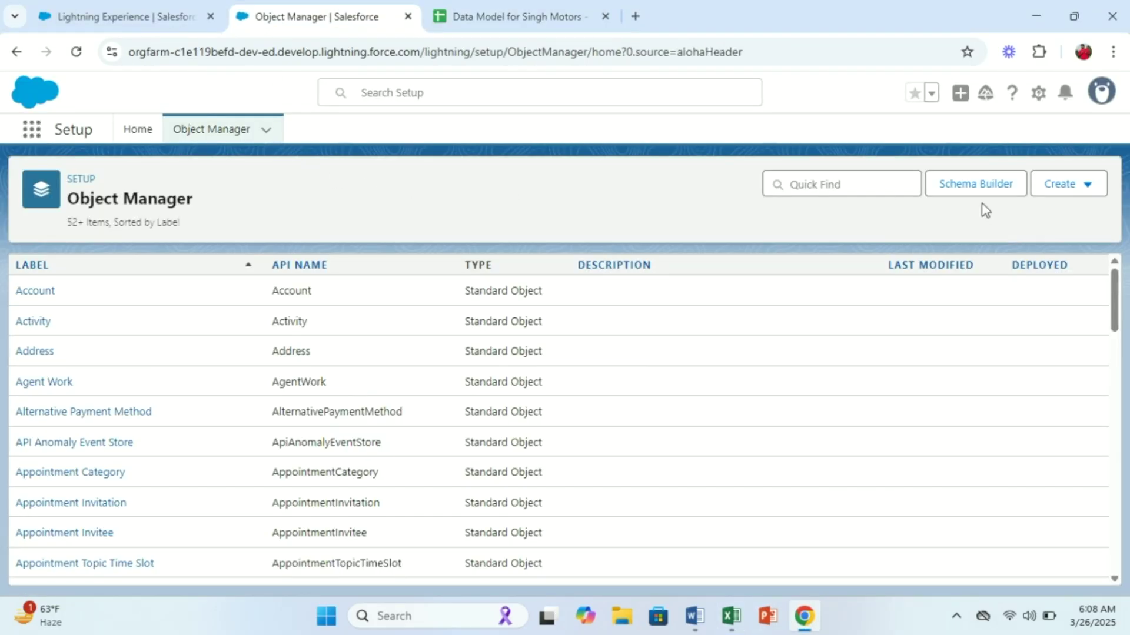
left_click(897, 186)
type("prod")
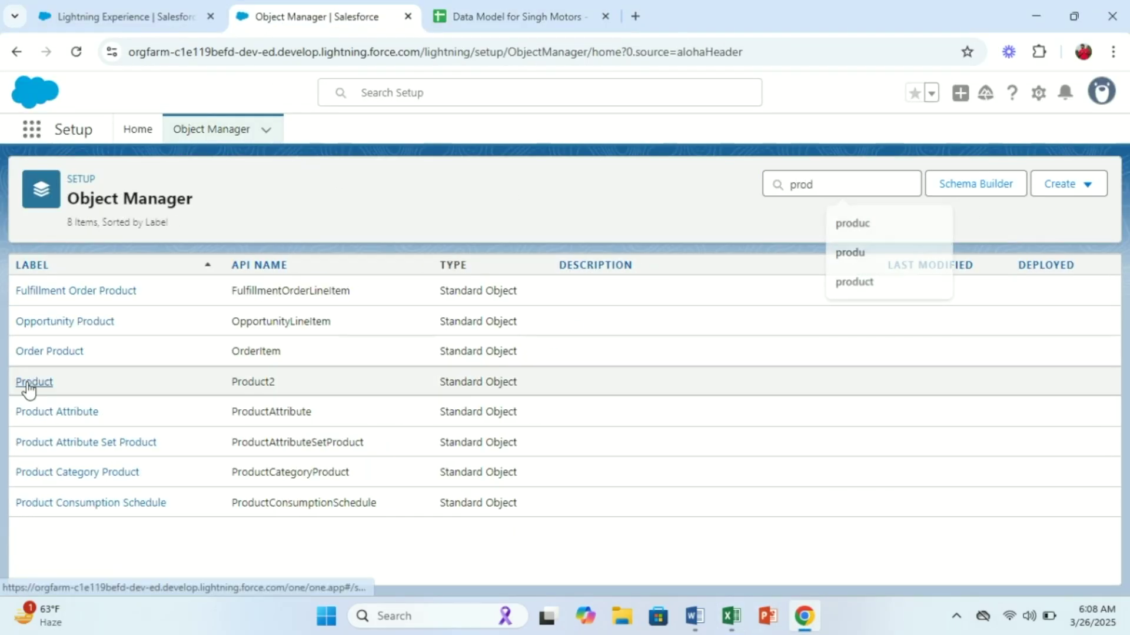
left_click(27, 383)
left_click(78, 293)
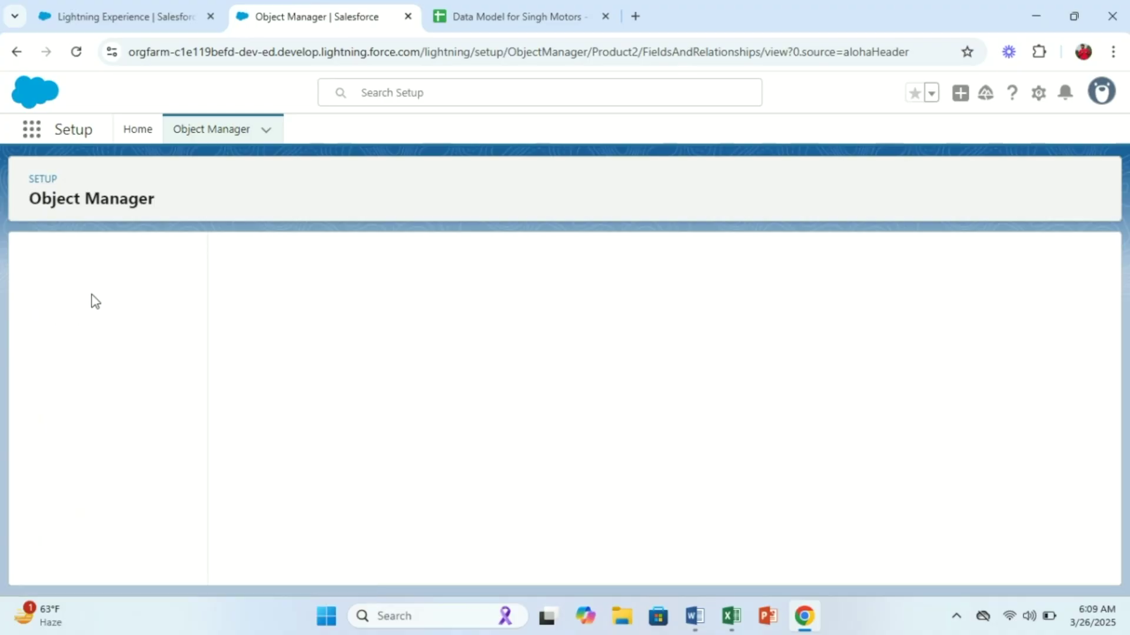
left_click(663, 261)
type("status")
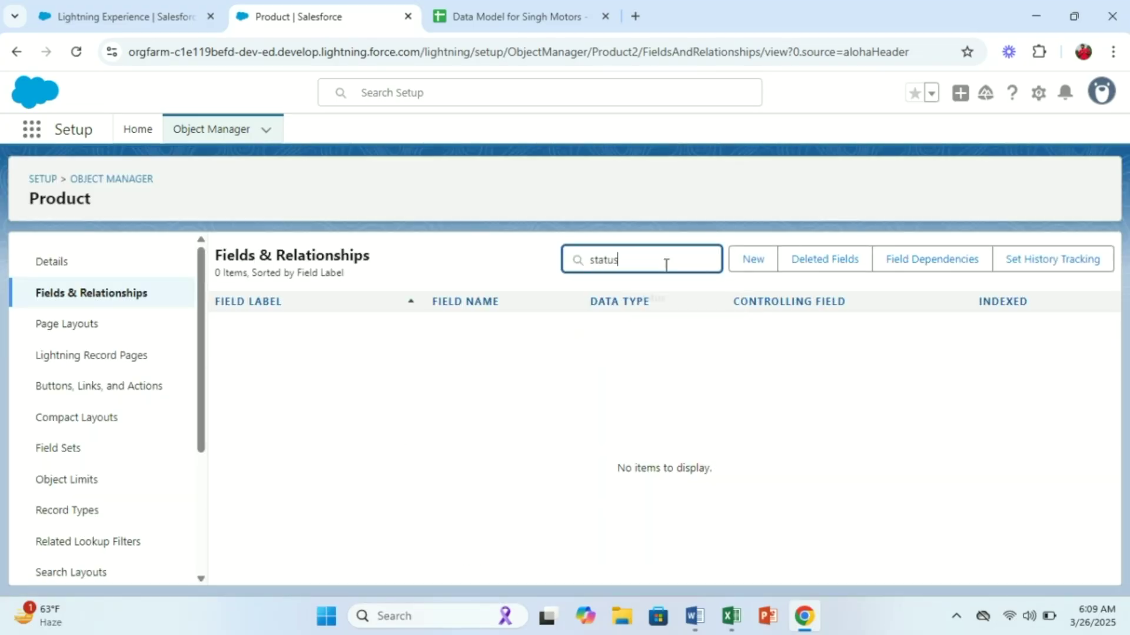
Switch to Excel, update Salesforce with the selected Year__c, Condition__c and Status__c rows, and check their operation results.
left_click(725, 612)
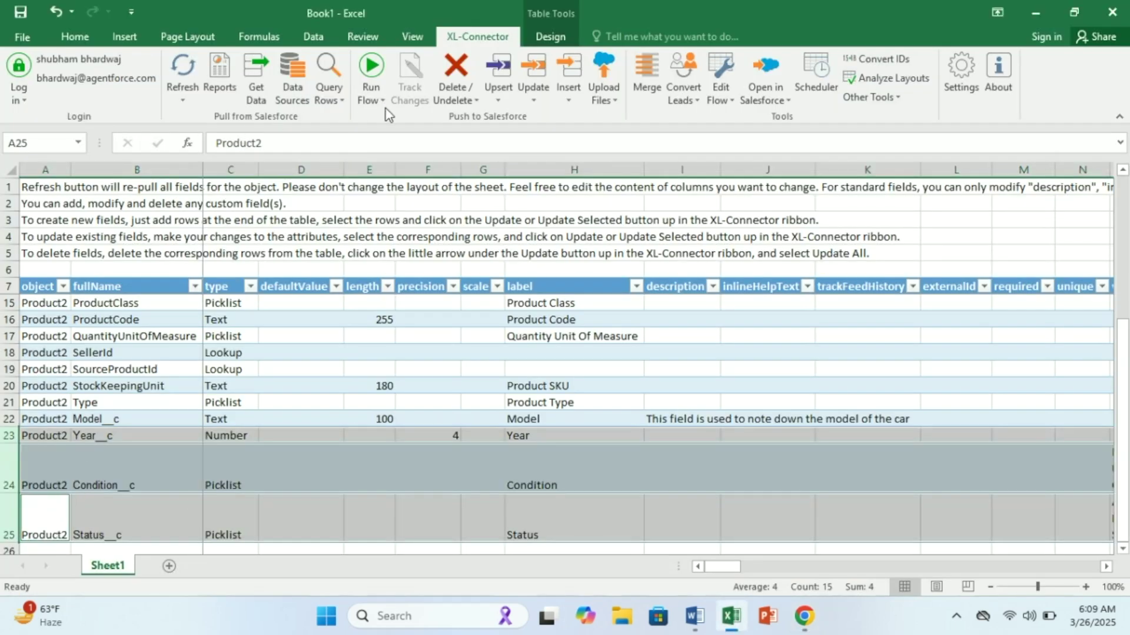
left_click(533, 100)
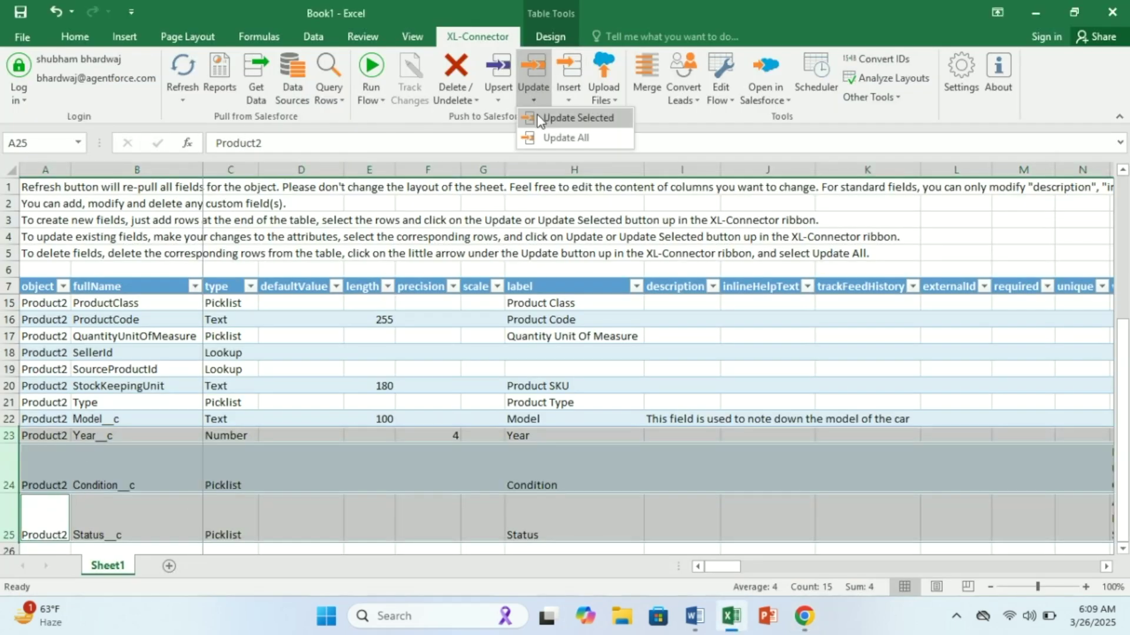
left_click(539, 121)
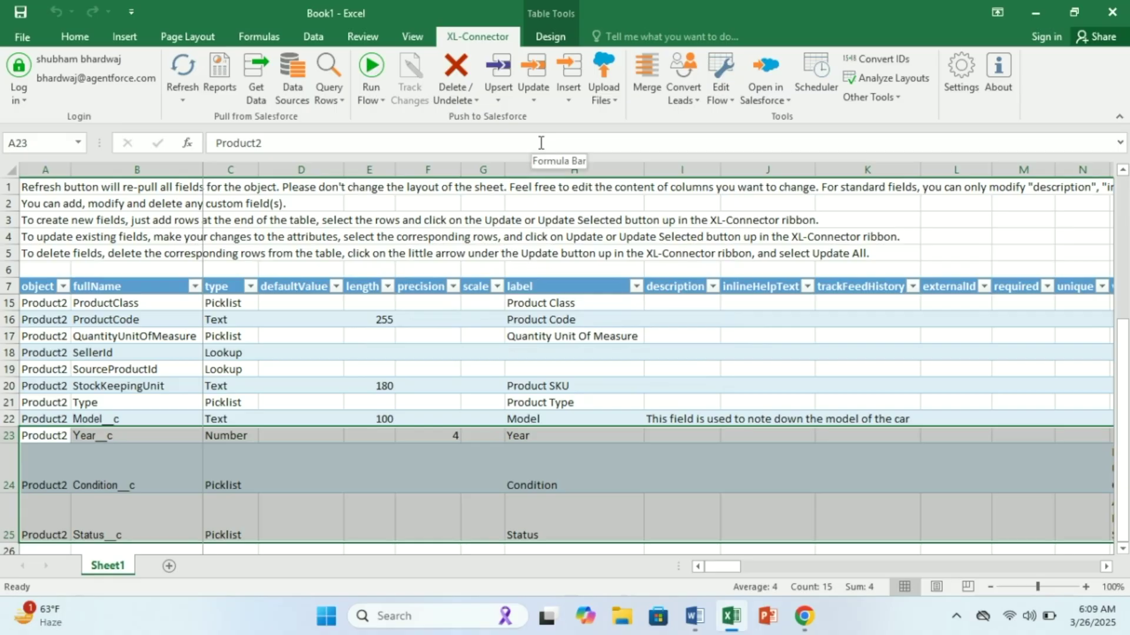
left_click_drag(732, 568, 1073, 560)
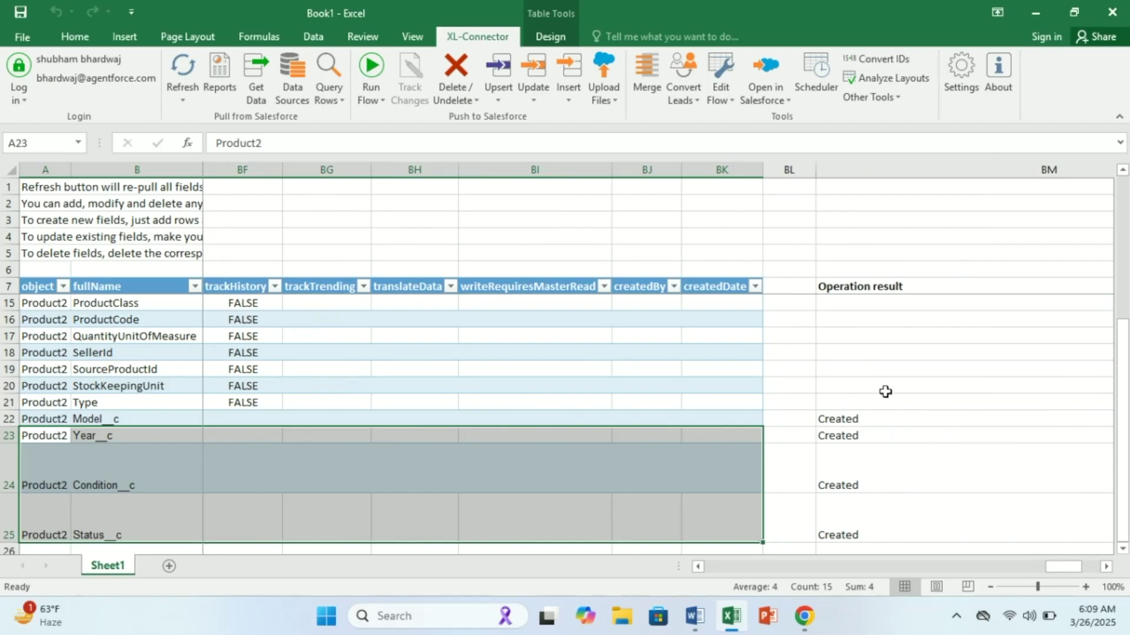
Switch to Chrome and search the Product object's Fields & Relationships for the Condition field and for "year".
left_click(803, 616)
key("BackSpace")
key("BackSpace")
key("ctrl+a")
type("condi")
key("BackSpace")
key("BackSpace")
key("BackSpace")
key("BackSpace")
key("BackSpace")
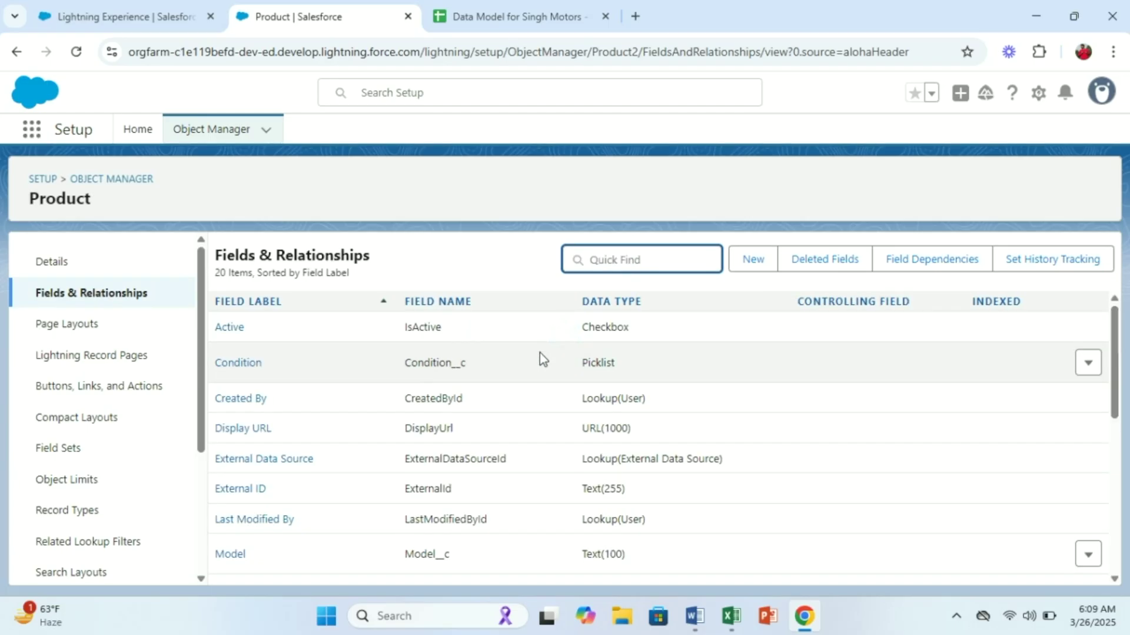
type("year")
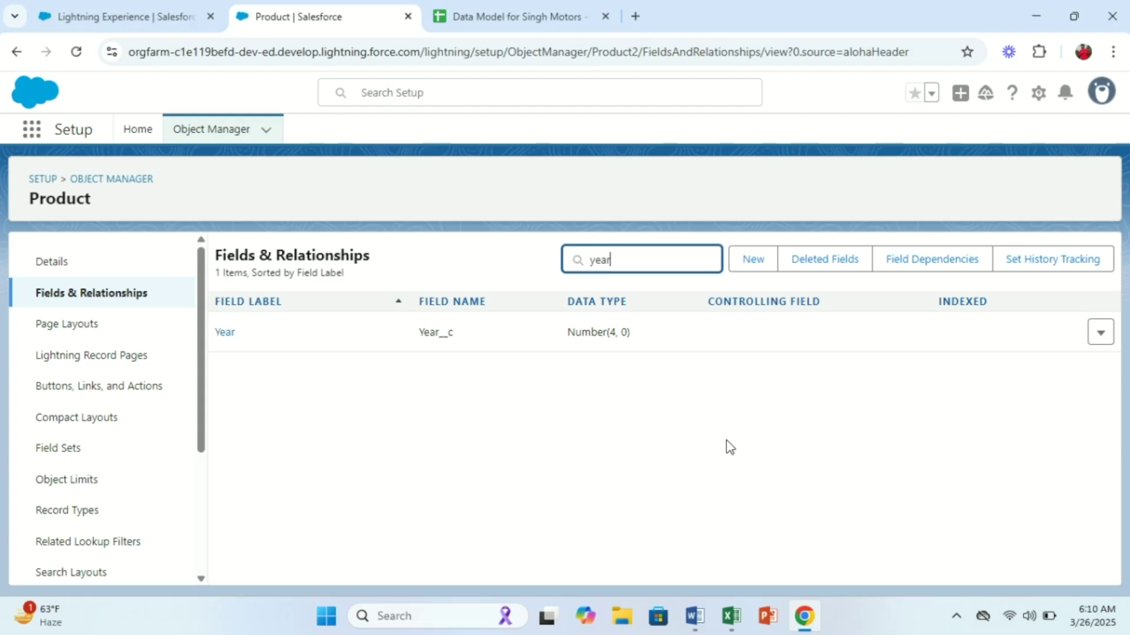
View the Test Drive sheet of the Singh Motors data model, and switch to Excel and open XL-Connector's object fields metadata download.
left_click(521, 18)
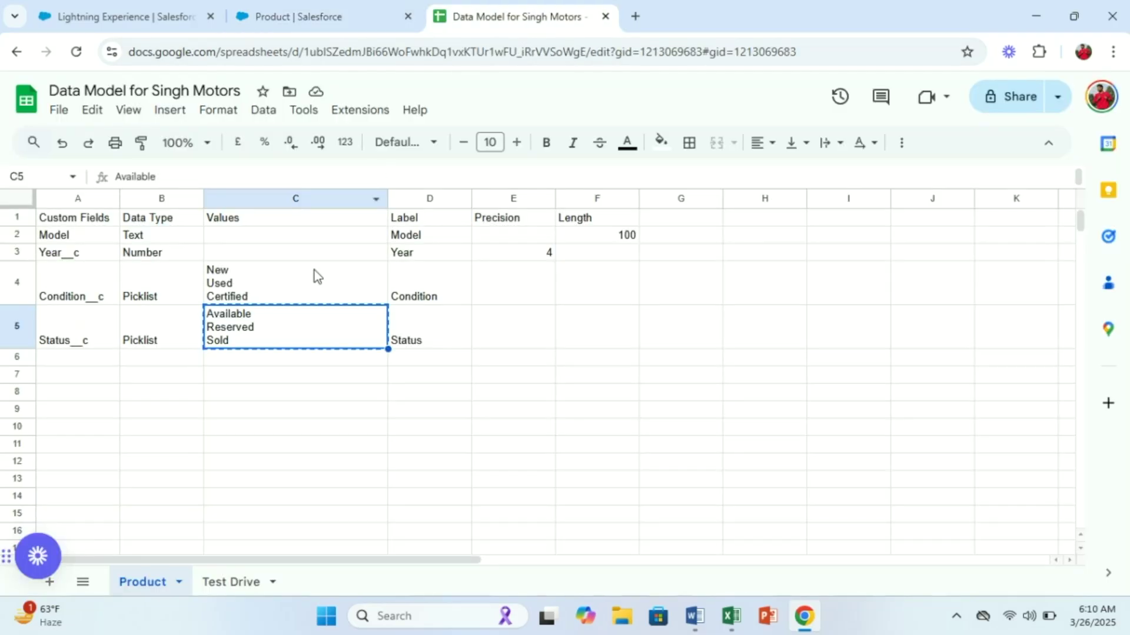
left_click(219, 583)
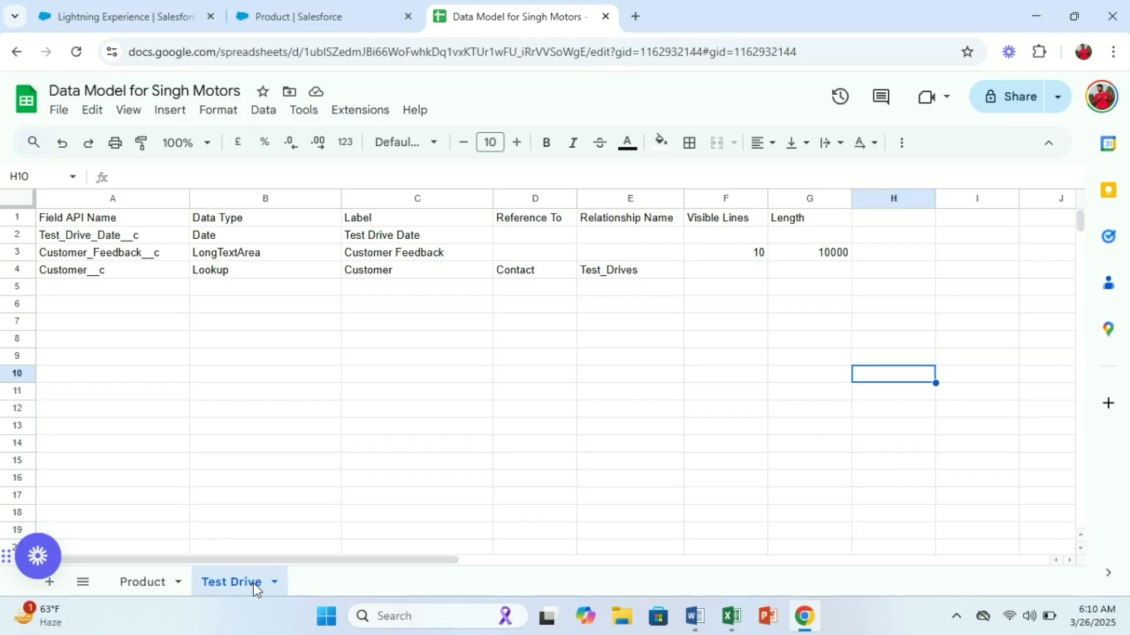
left_click(731, 616)
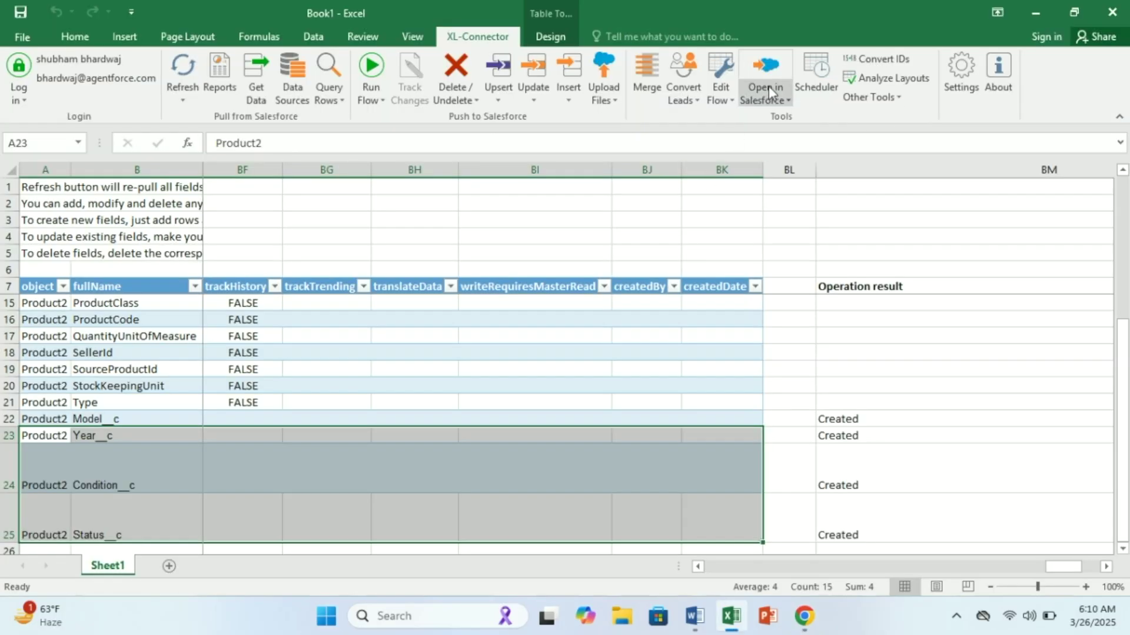
left_click(847, 105)
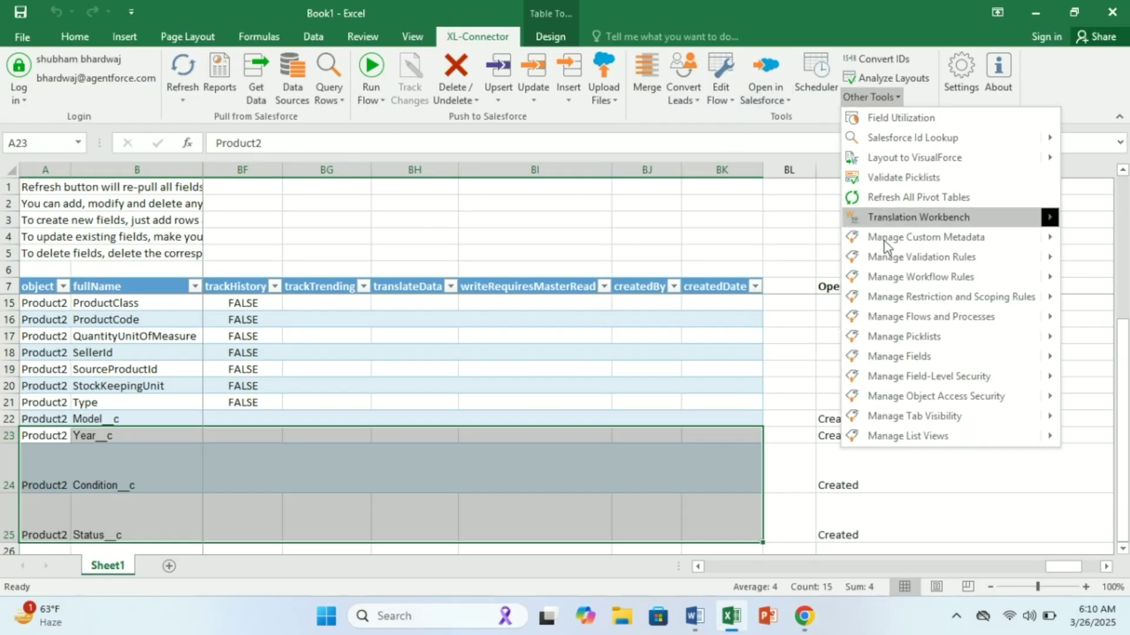
mouse_move(912, 362)
left_click(764, 358)
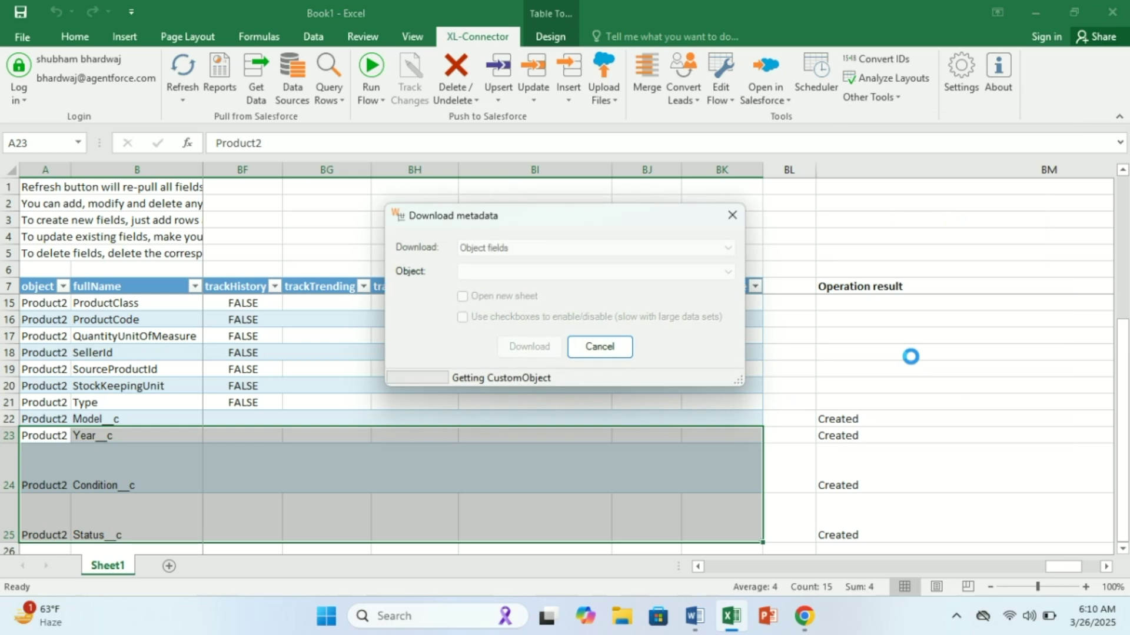
Download the object fields of Test_Drive__c into a new sheet.
left_click(473, 272)
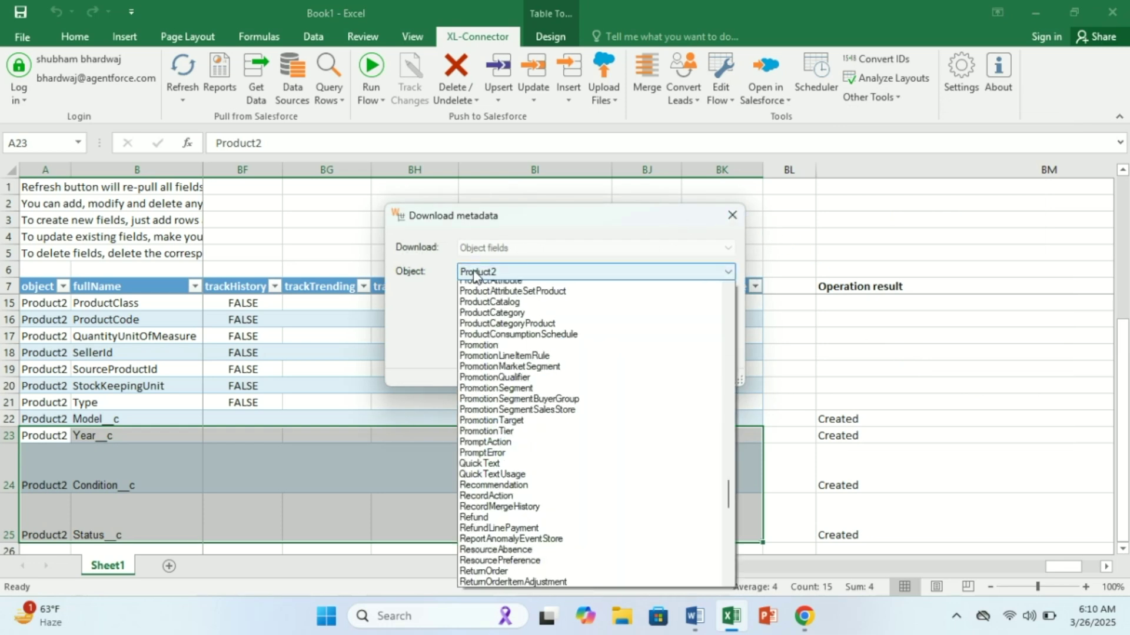
scroll(473, 270, "up", 10)
scroll(506, 385, "down", 15)
left_click(506, 385)
left_click(462, 296)
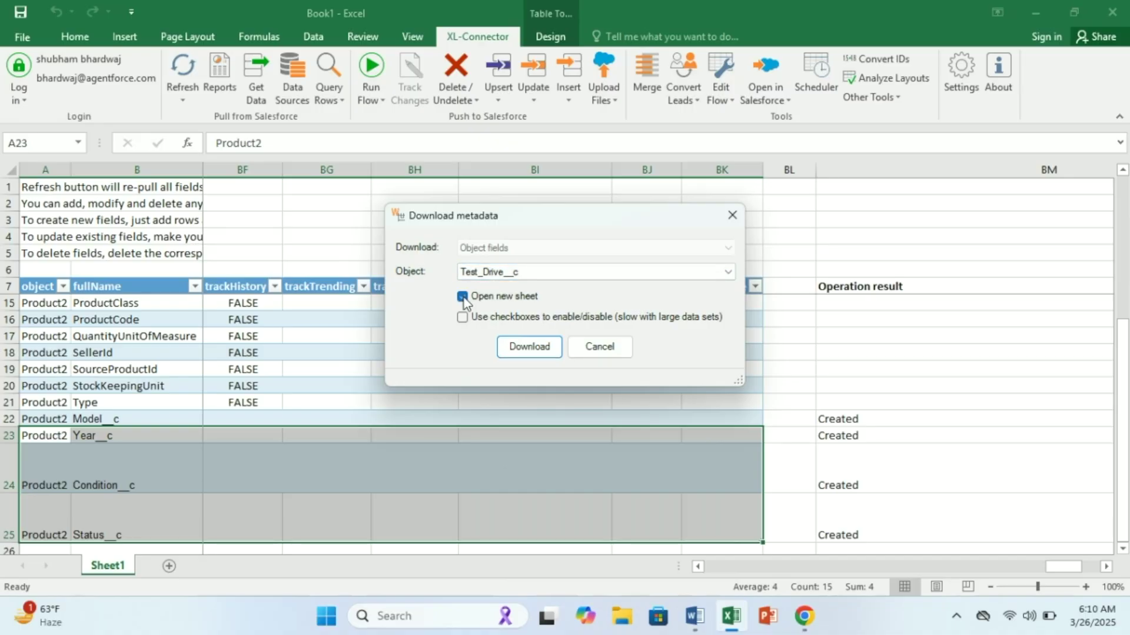
left_click(520, 347)
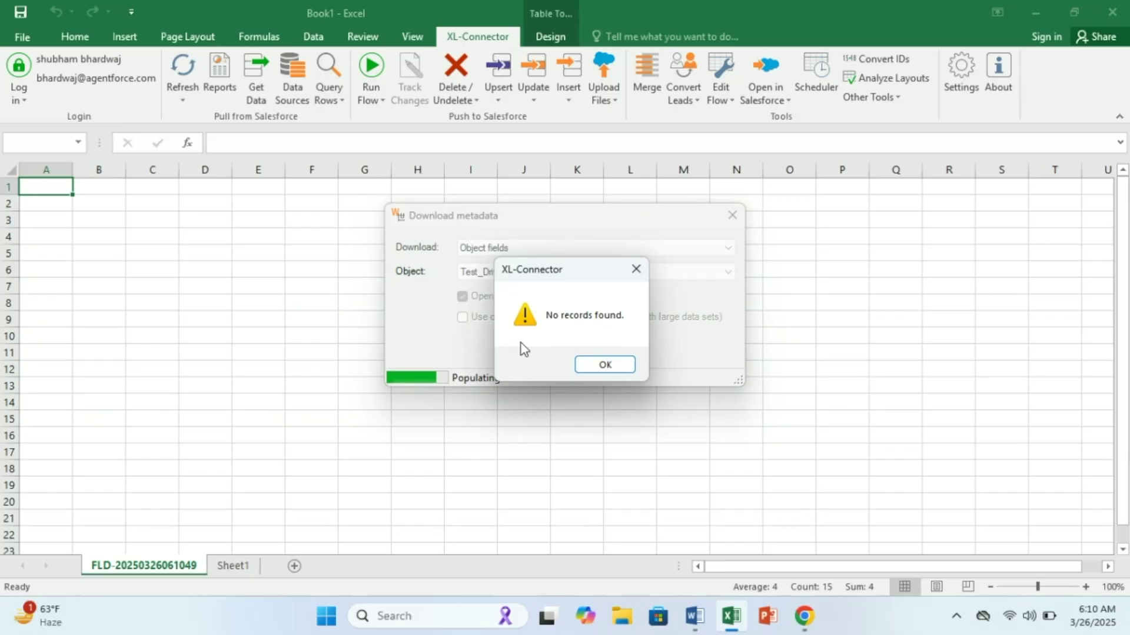
left_click(604, 365)
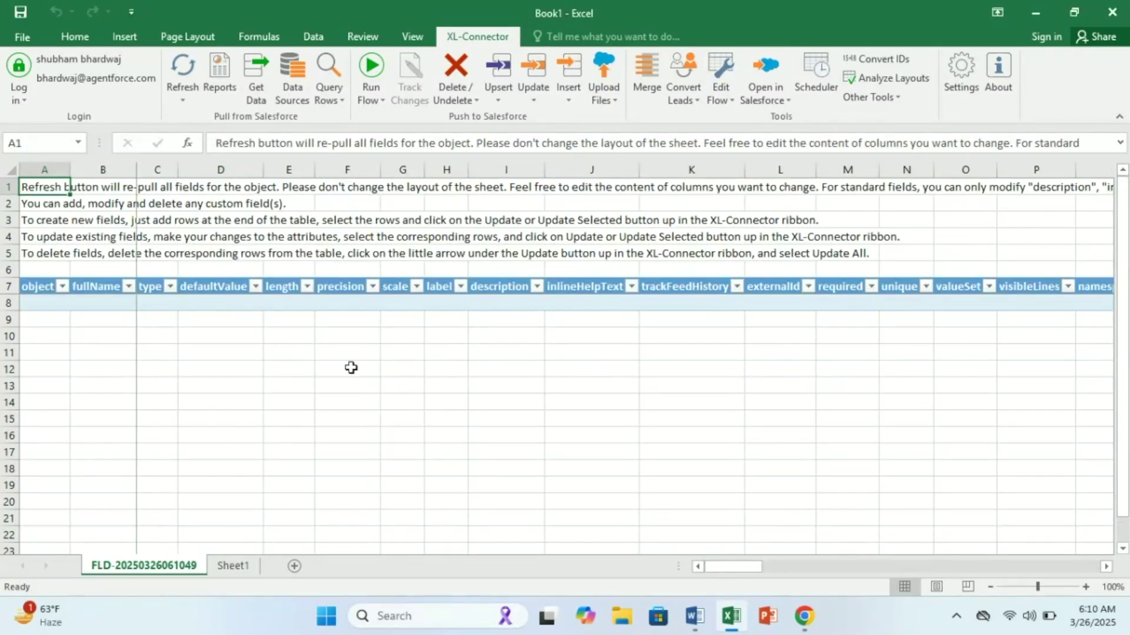
Enter Test_Drive__c as the object in row 8 and widen the object column to fit it.
left_click(52, 306)
type("Test")
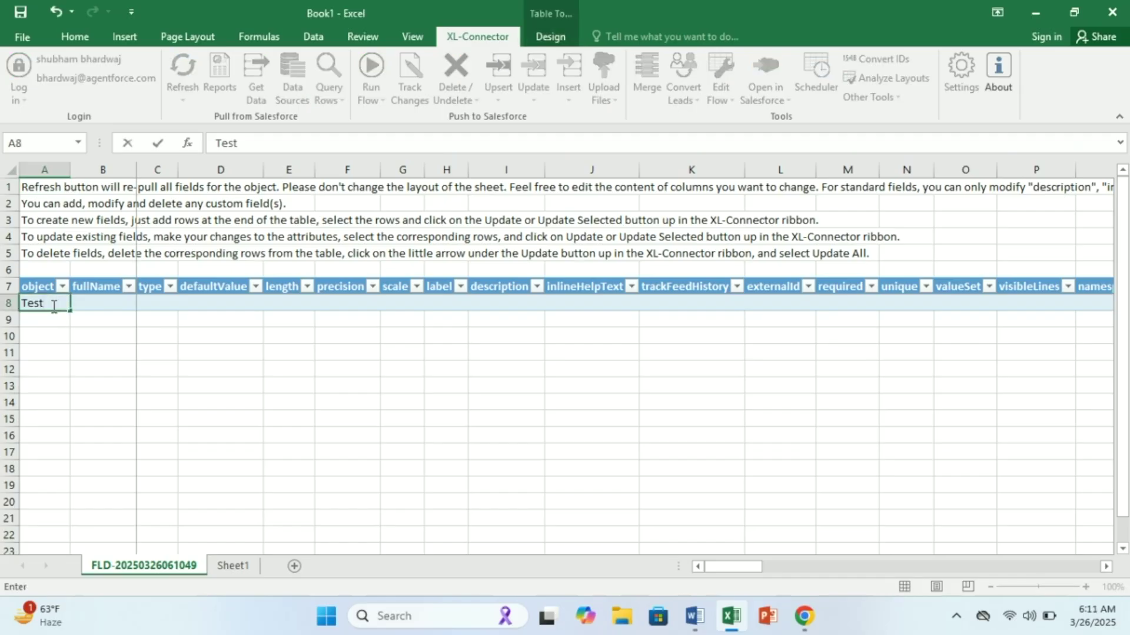
type("_Drive__c")
left_click_drag(70, 169, 108, 169)
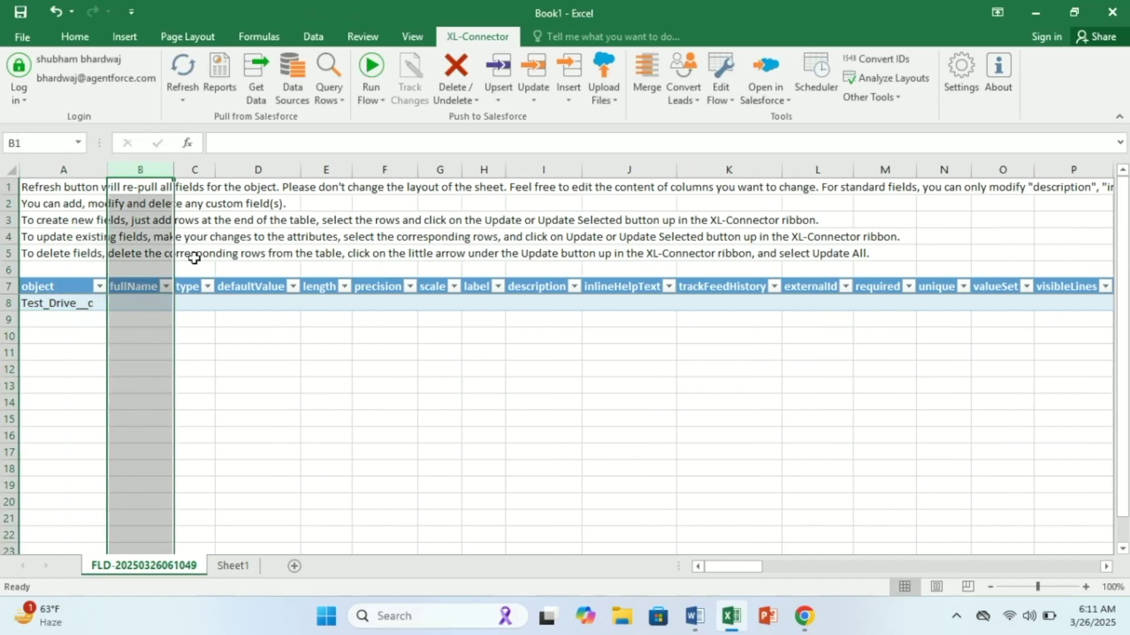
left_click(354, 406)
Copy the Test_Drive__c object name from row 8 into rows 9 and 10.
left_click(59, 303)
key("ctrl+c")
left_click(59, 320)
key("ctrl+v")
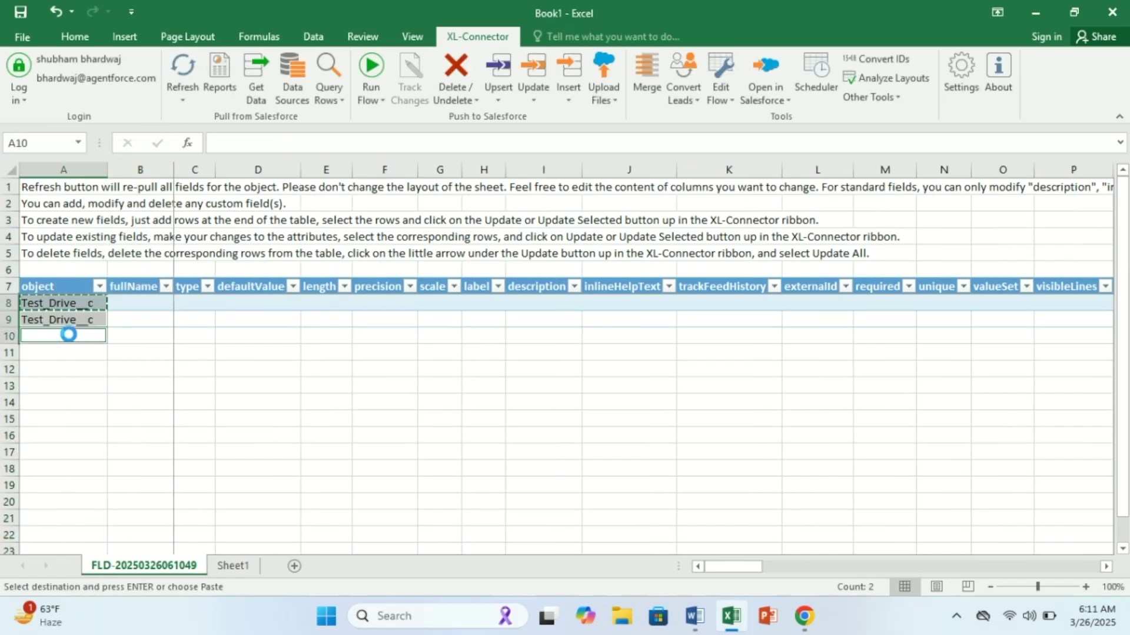
left_click(59, 336)
key("ctrl+v")
left_click(109, 384)
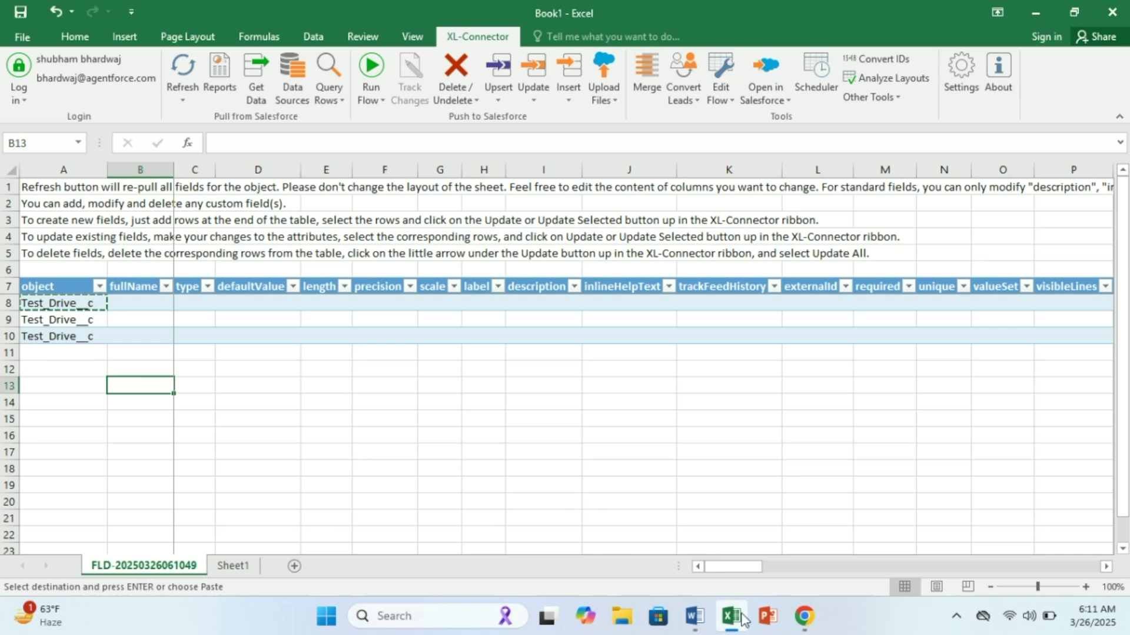
Copy Test_Drive_Date__c from the Test Drive data model into the fullName cell of row 8.
mouse_move(805, 625)
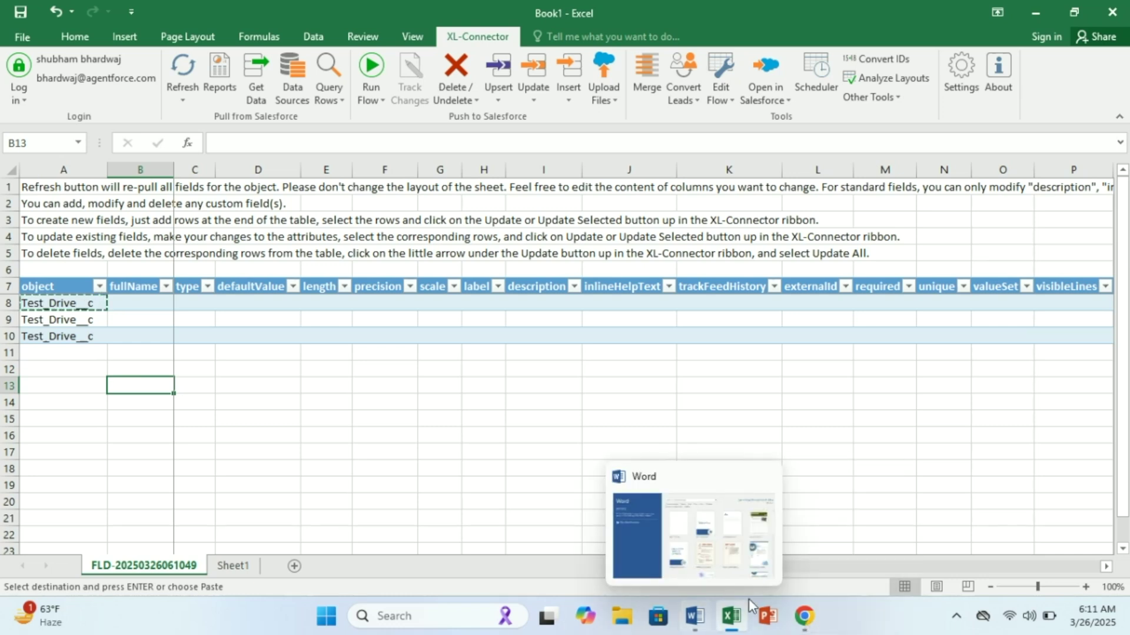
left_click(804, 616)
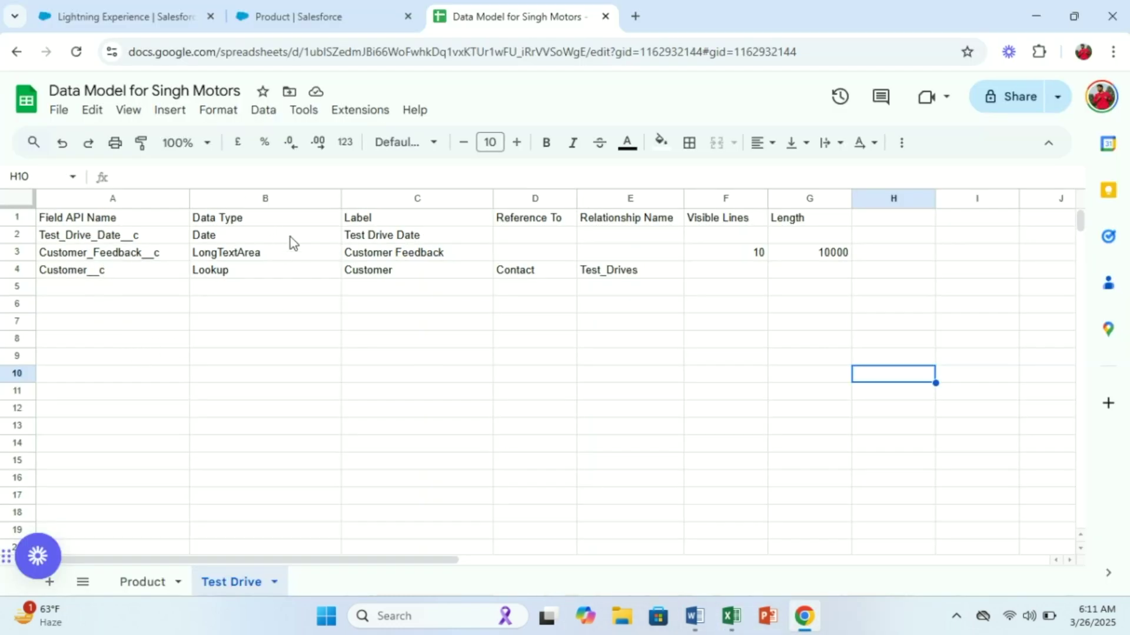
left_click(104, 237)
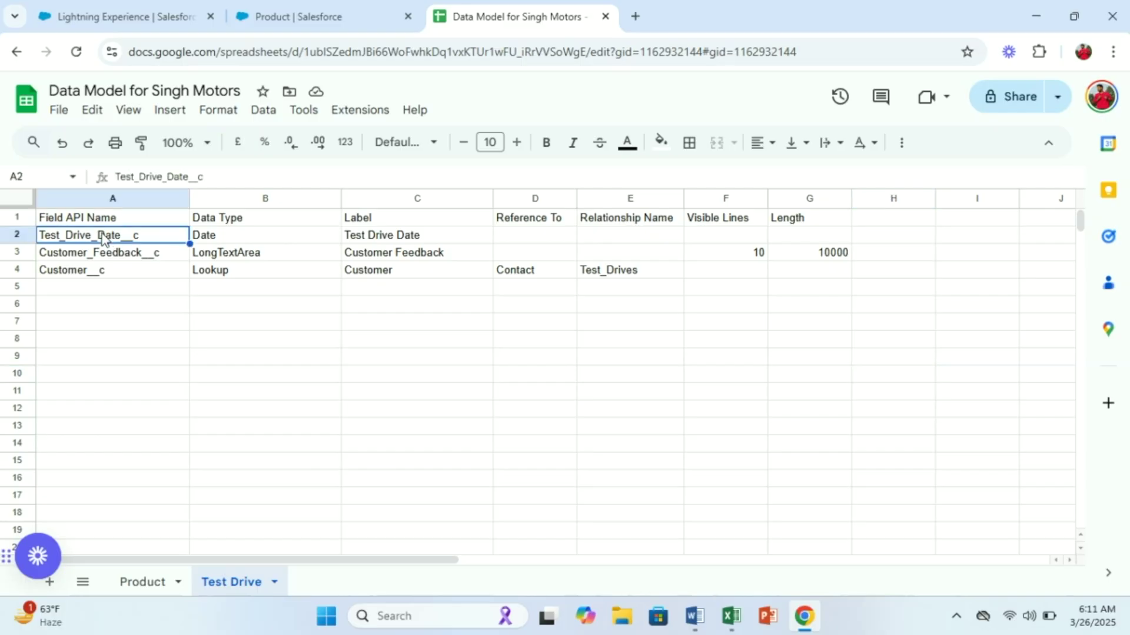
key("ctrl+c")
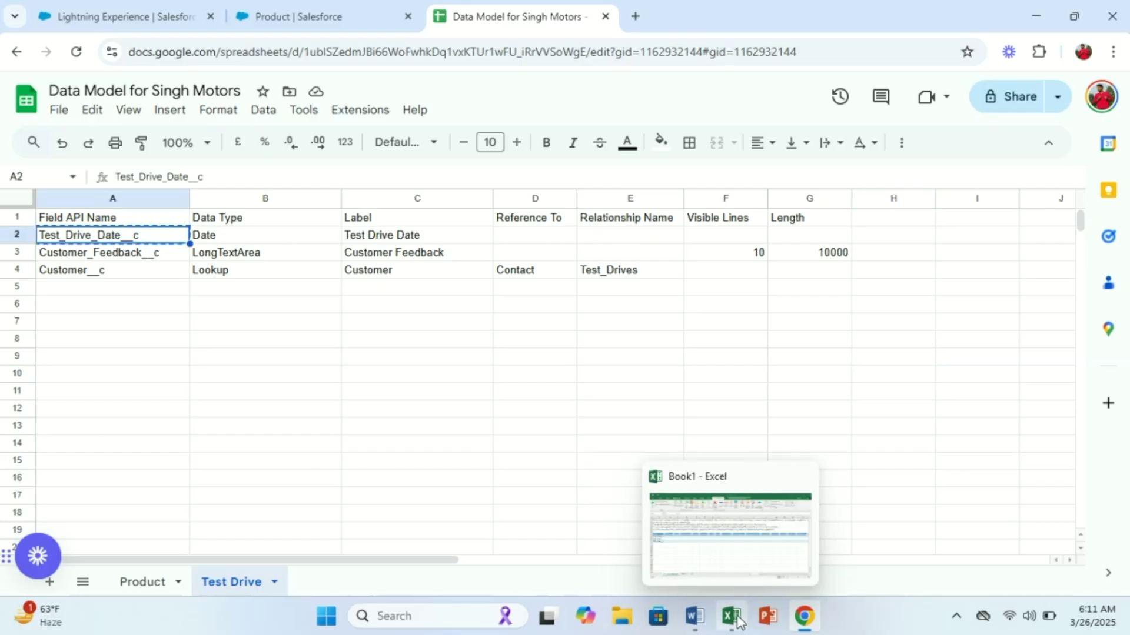
left_click(731, 616)
key("ctrl+v")
Copy Customer_Feedback__c from the Test Drive data model into the fullName cell of row 9.
left_click(805, 618)
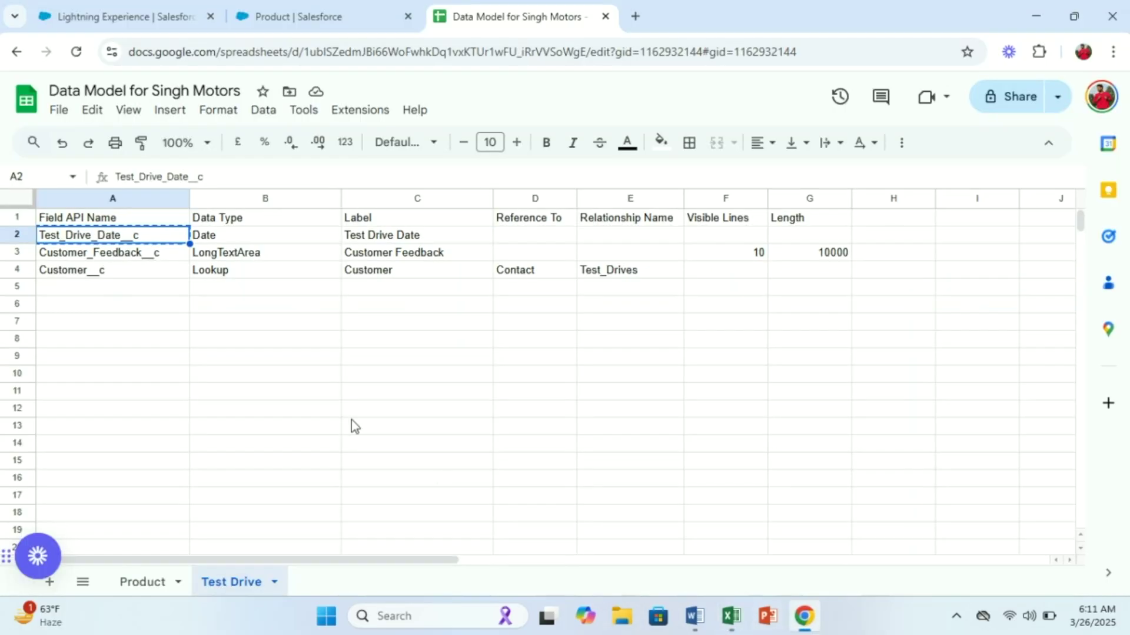
left_click(73, 254)
key("ctrl+c")
key("alt+Tab")
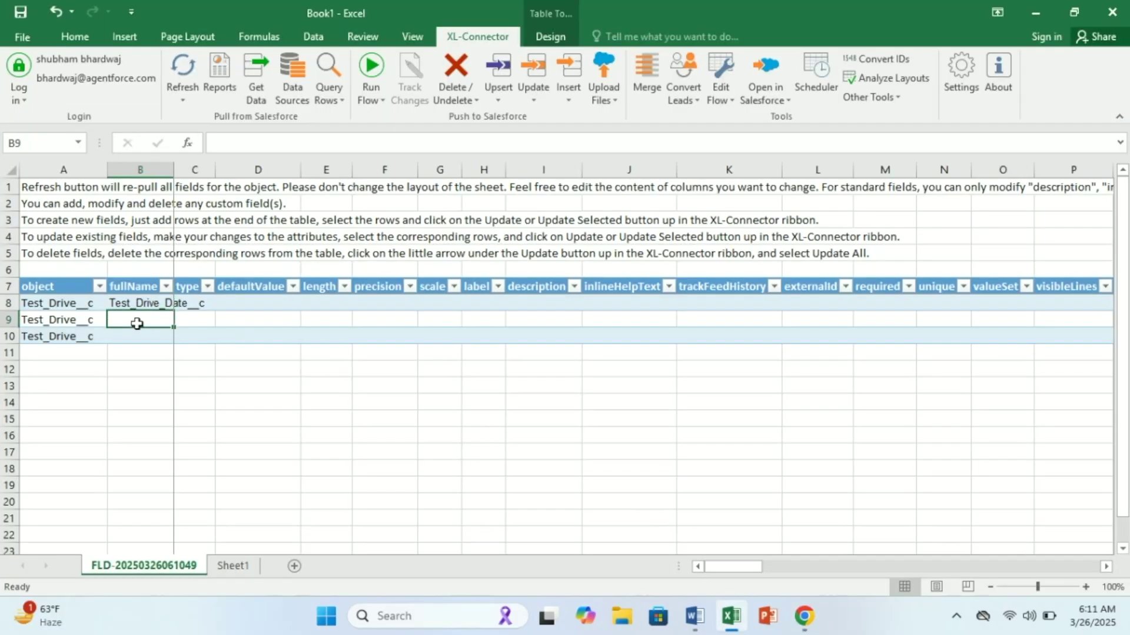
key("ctrl+v")
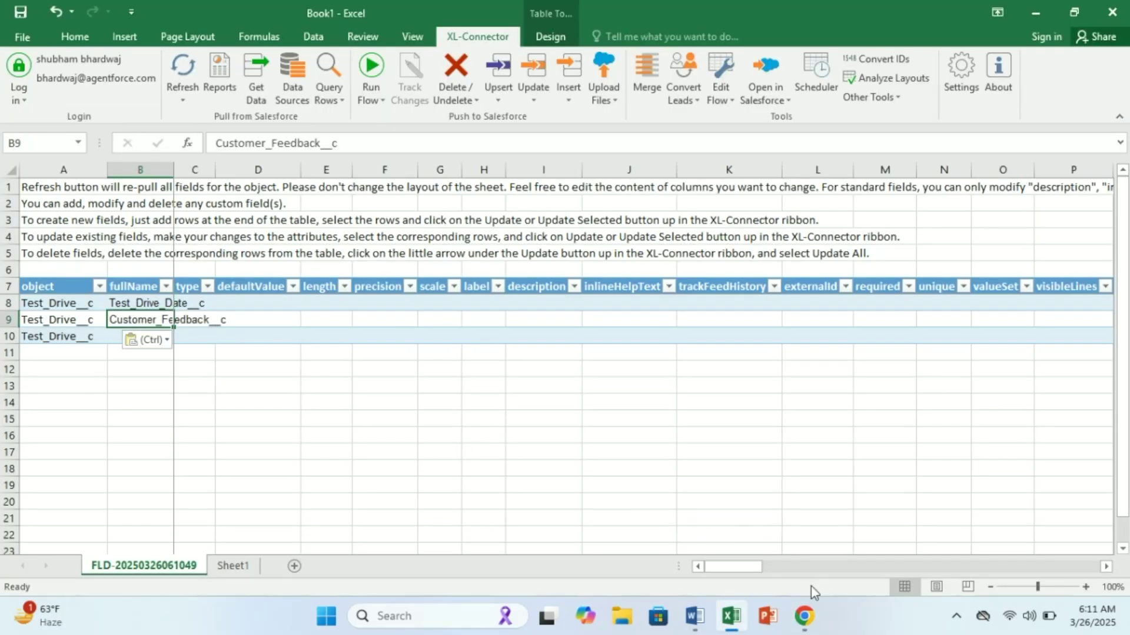
Copy Customer__c from the Test Drive data model into the fullName cell of row 10.
left_click(805, 616)
left_click(91, 272)
key("ctrl+c")
key("alt+Tab")
key("Down")
key("ctrl+v")
Widen the type column and set the types in rows 8 to 10 to Date, LongTextArea and Lookup.
left_click_drag(217, 170, 282, 169)
left_click(233, 306)
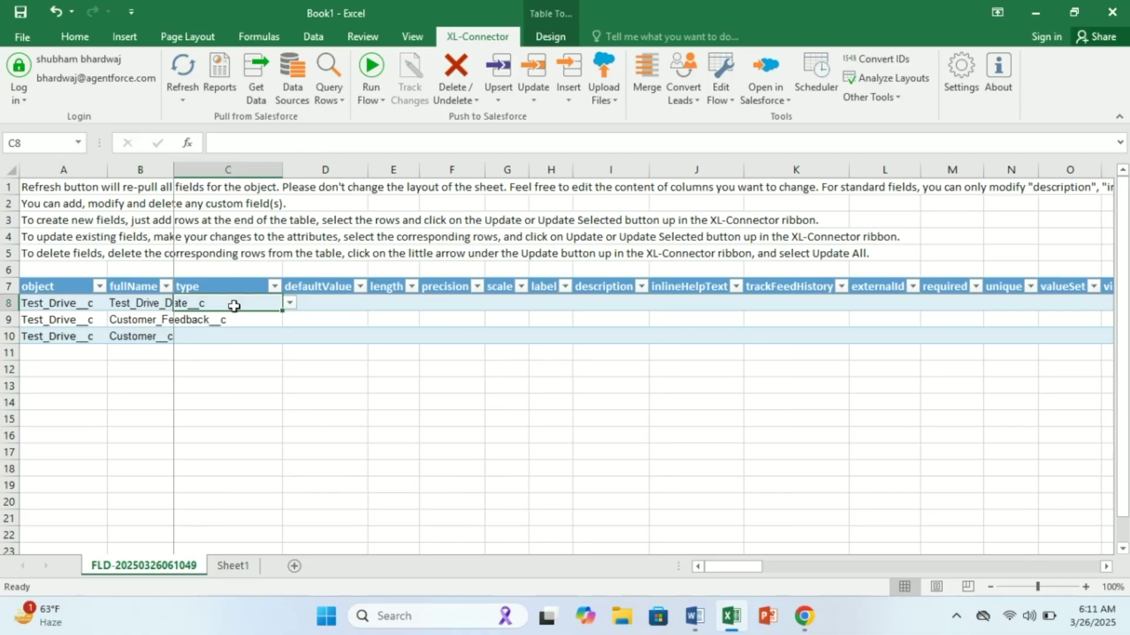
type("Date")
left_click(251, 319)
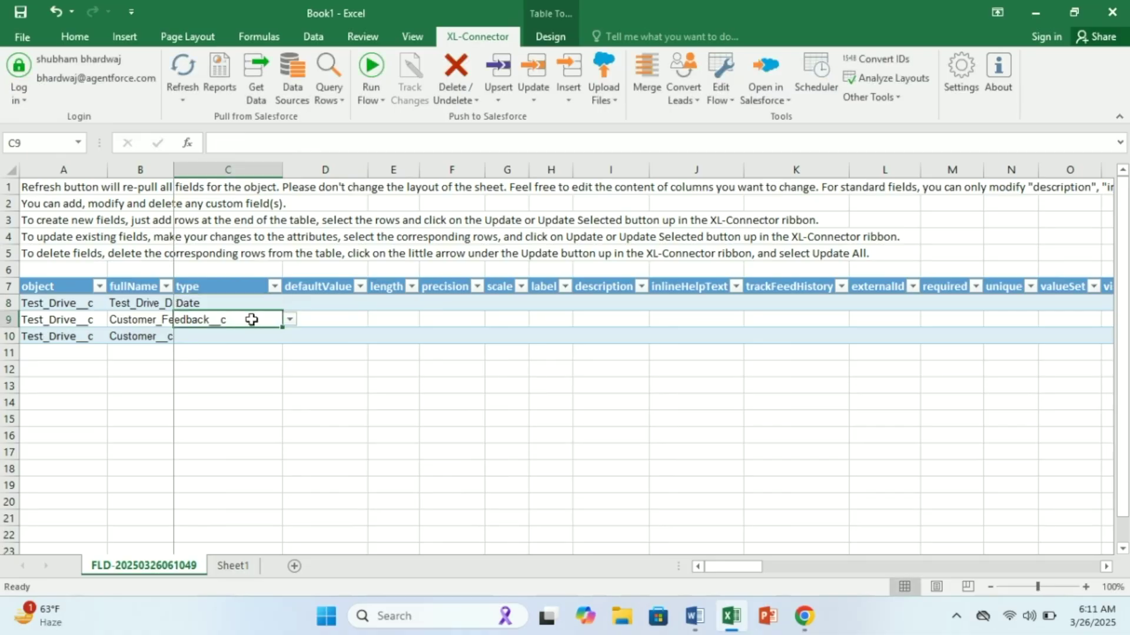
type("LongT")
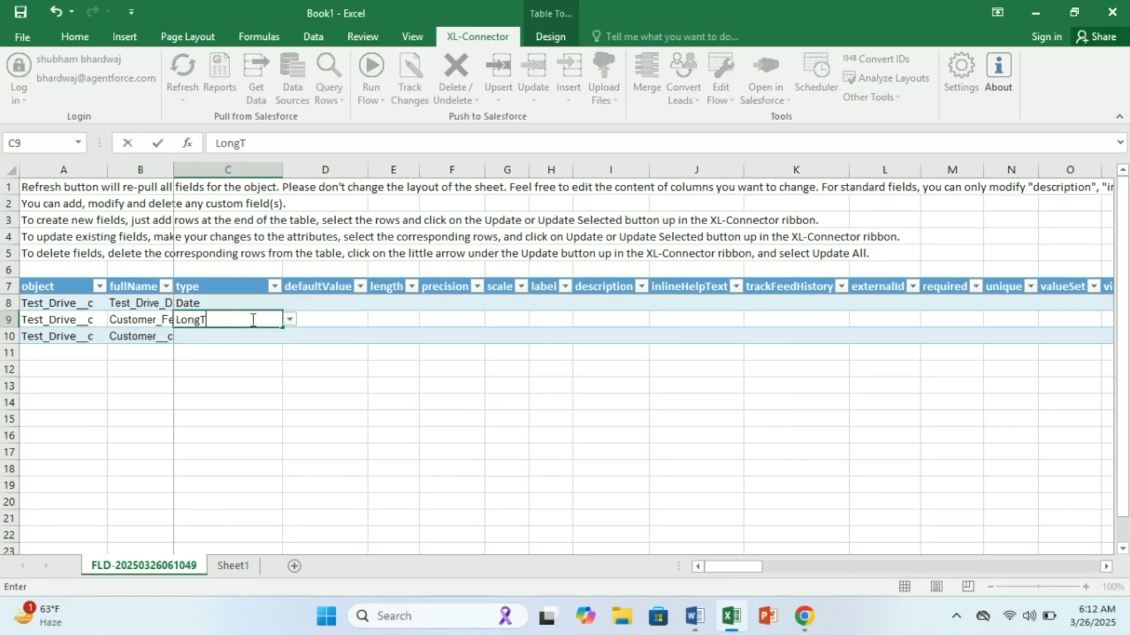
type("extArea")
left_click(253, 336)
type("Lookup")
left_click(398, 383)
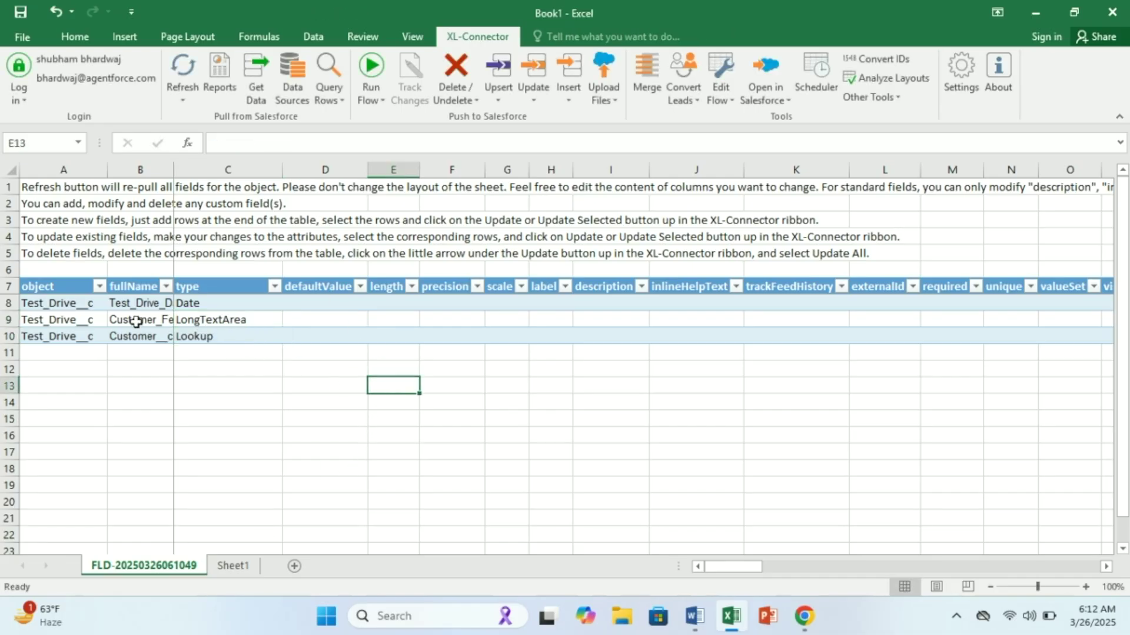
Set the length of the Customer_Feedback__c field in row 9 to 10000.
left_click(378, 319)
type("1000")
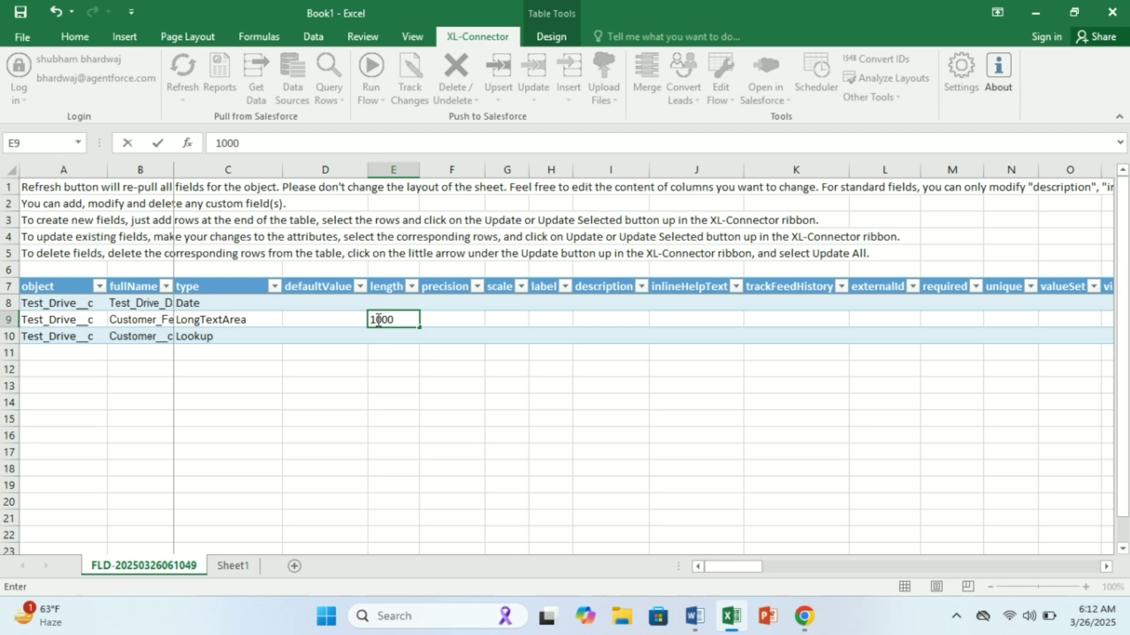
type("0")
left_click(507, 352)
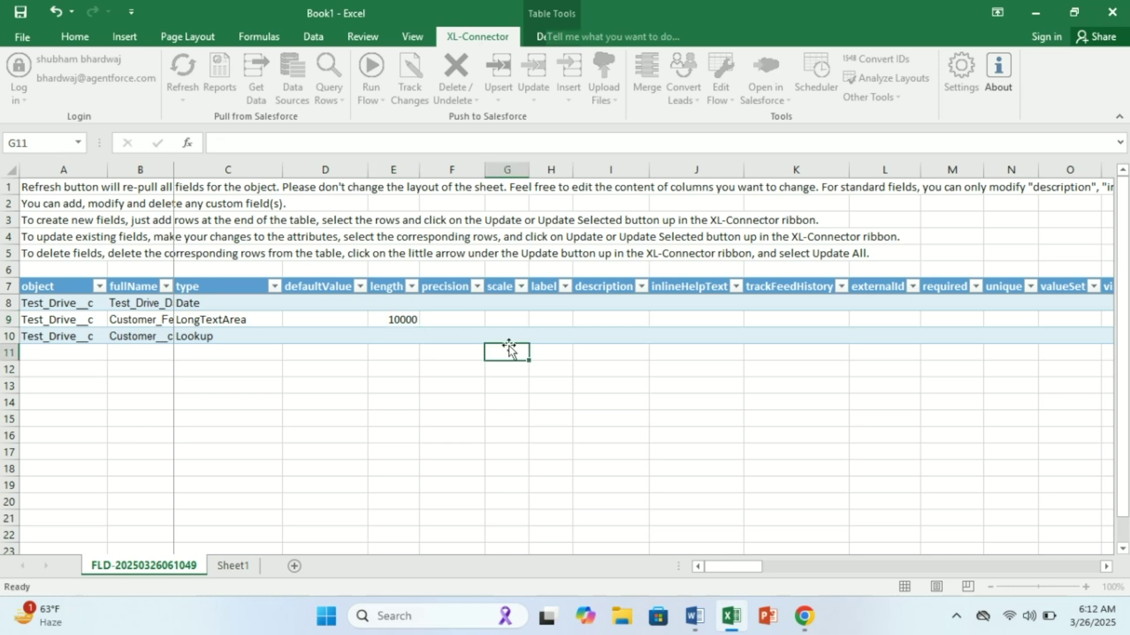
Label the fields in rows 8 to 10 as Test Drive Date, Customer Feedback and Customer.
left_click(541, 304)
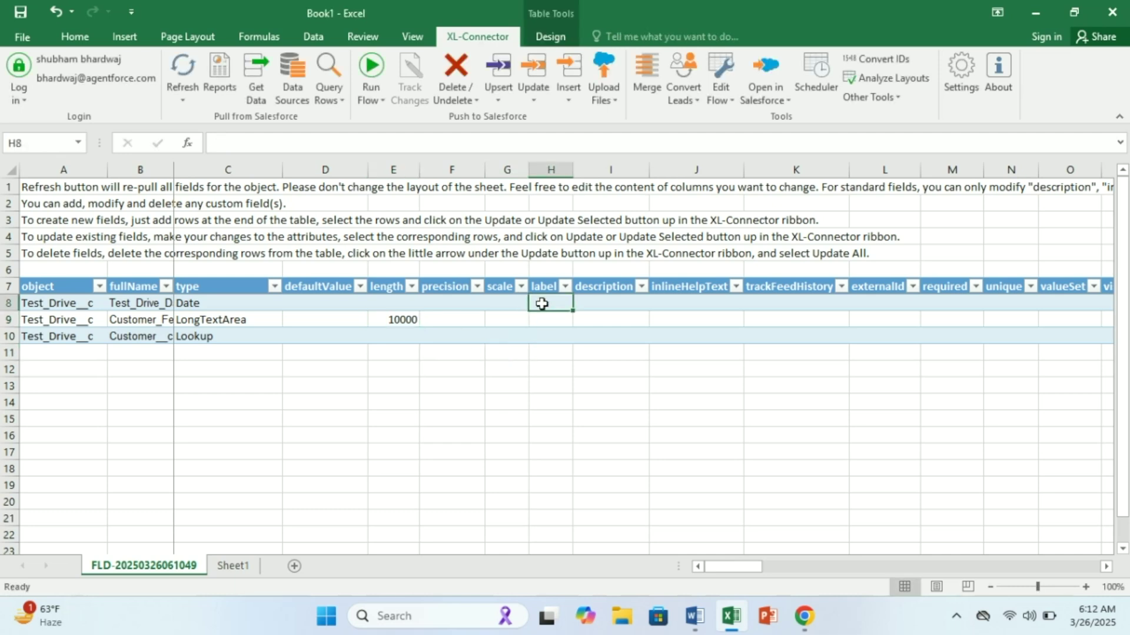
type("Test Drive Date")
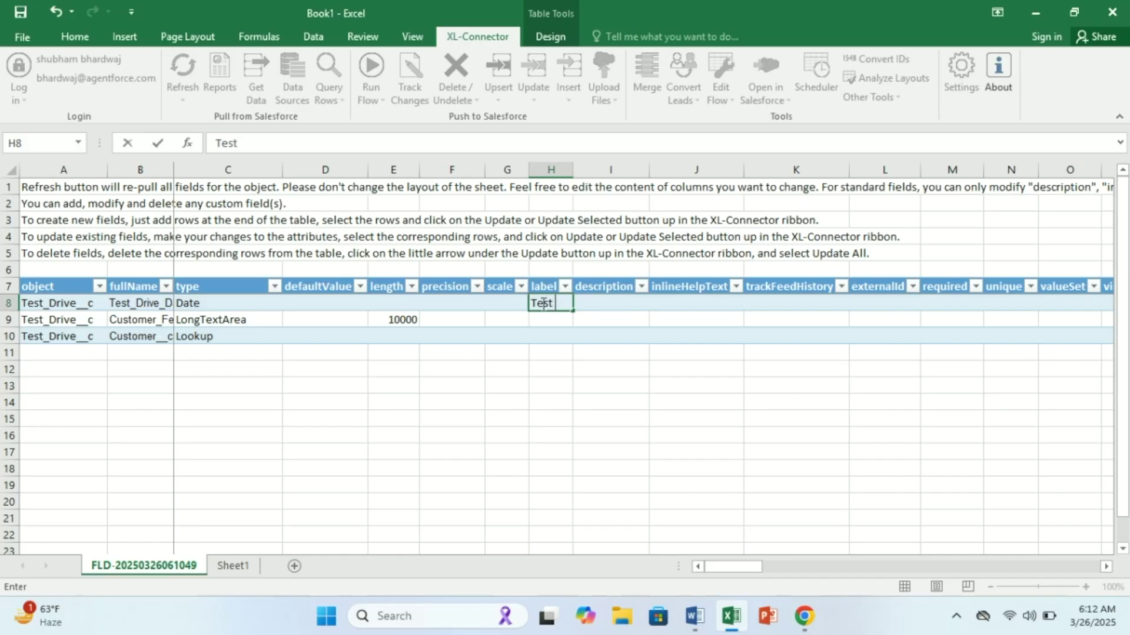
key("Return")
type("Customer Feedback")
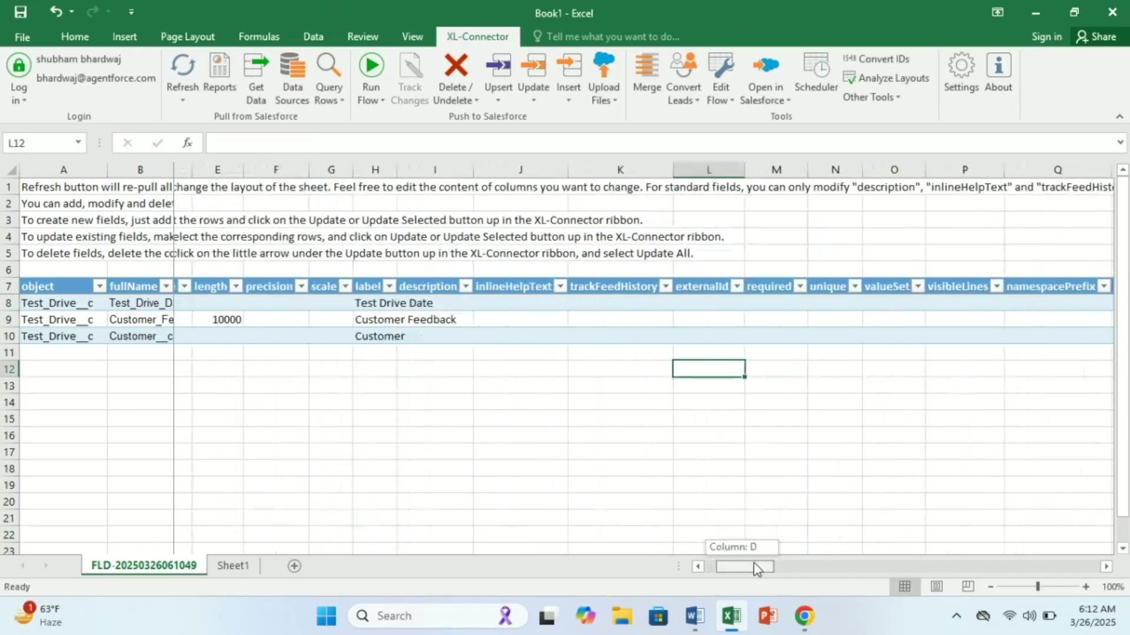
Set visibleLines to 10 for the Customer_Feedback__c field in row 9.
left_click_drag(754, 568, 796, 566)
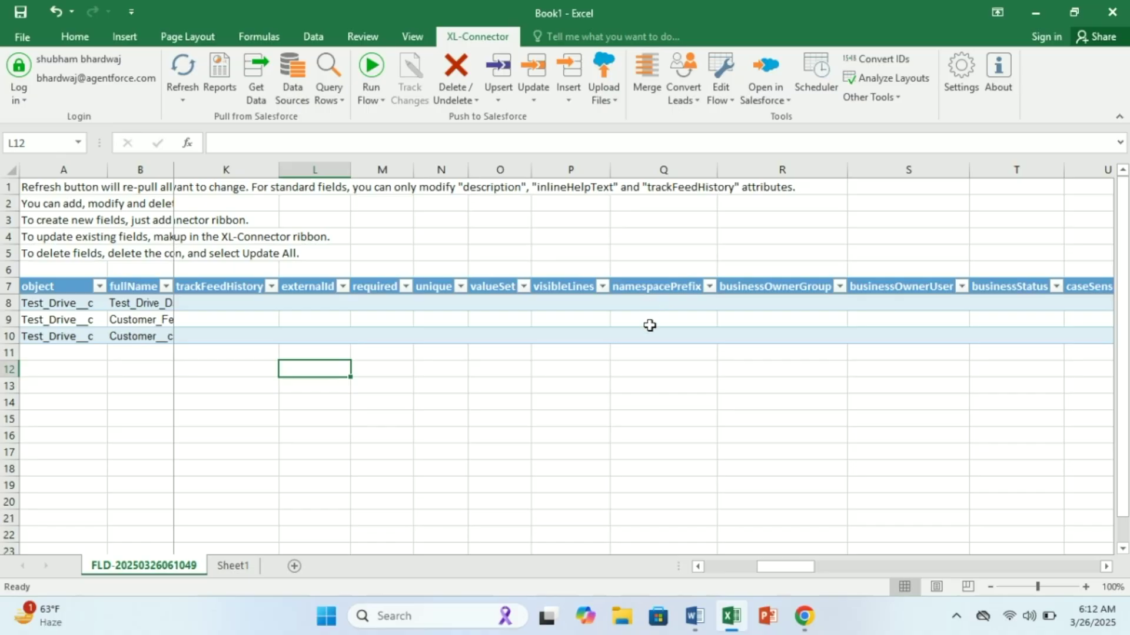
left_click(647, 324)
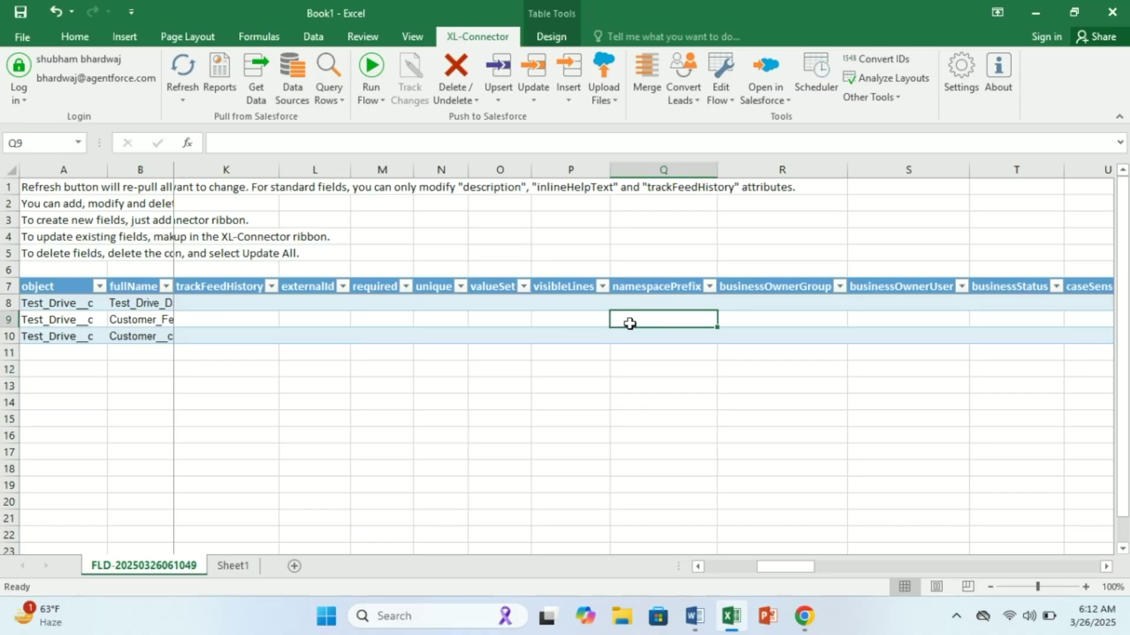
left_click(593, 326)
type("10")
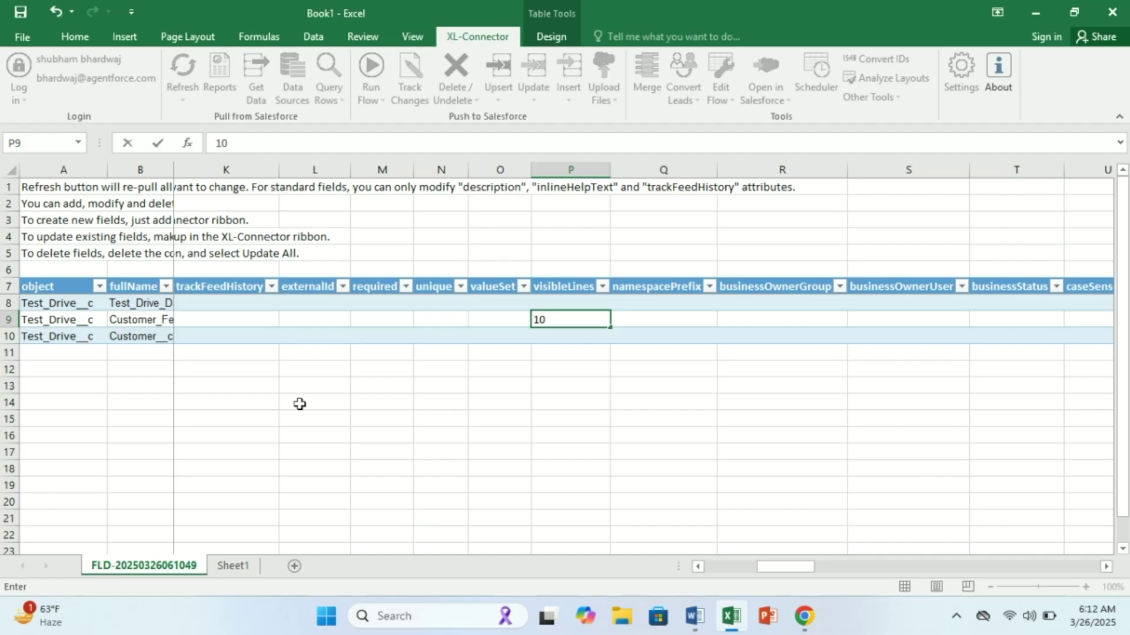
Find the reference columns and set referenceTo to Contact for the Customer__c lookup in row 10.
left_click_drag(787, 566, 823, 566)
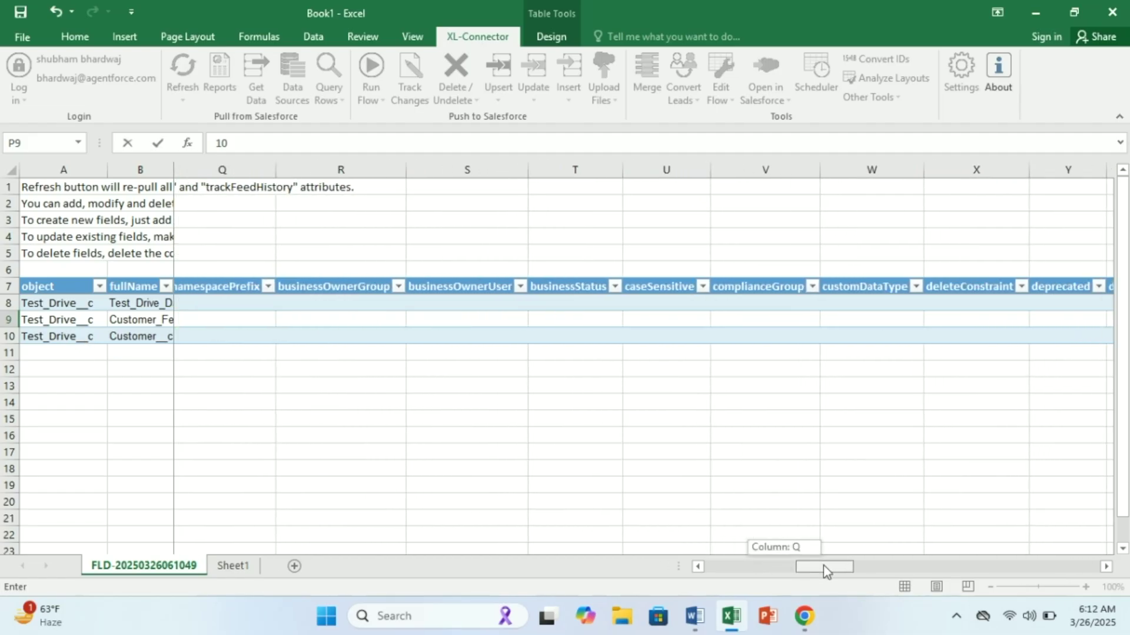
left_click_drag(824, 566, 875, 568)
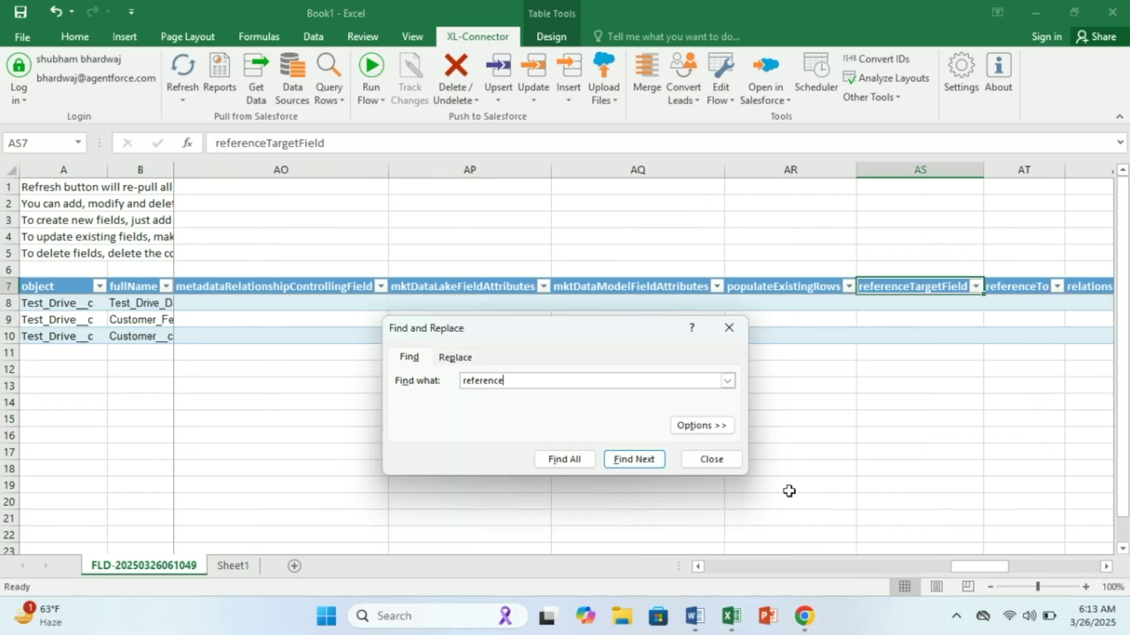
left_click(730, 328)
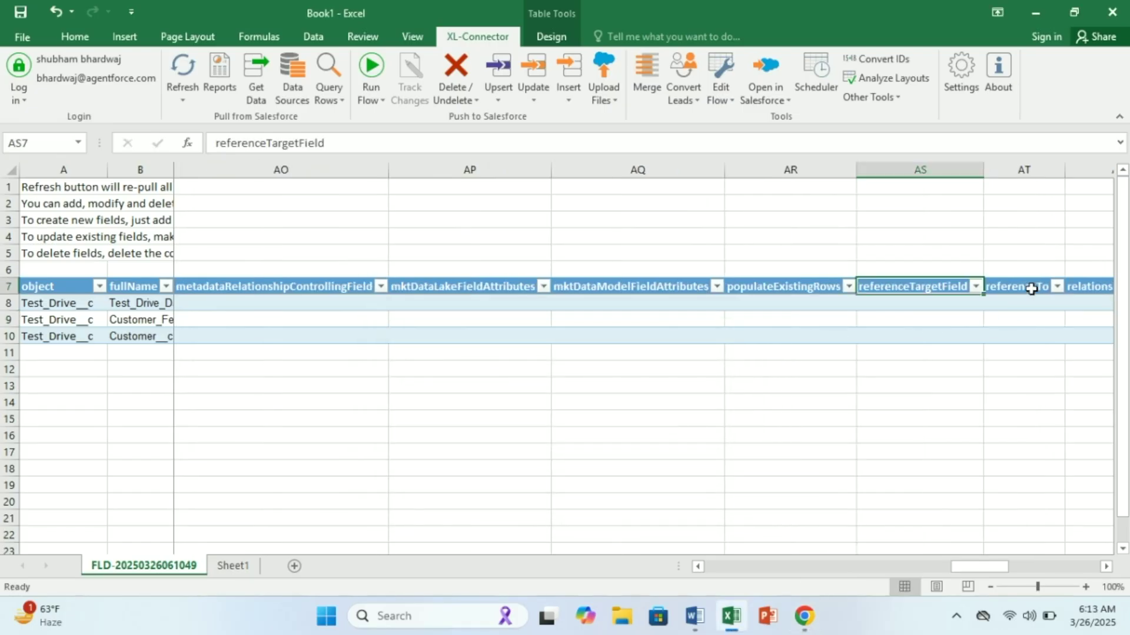
left_click(1020, 337)
type("Contact")
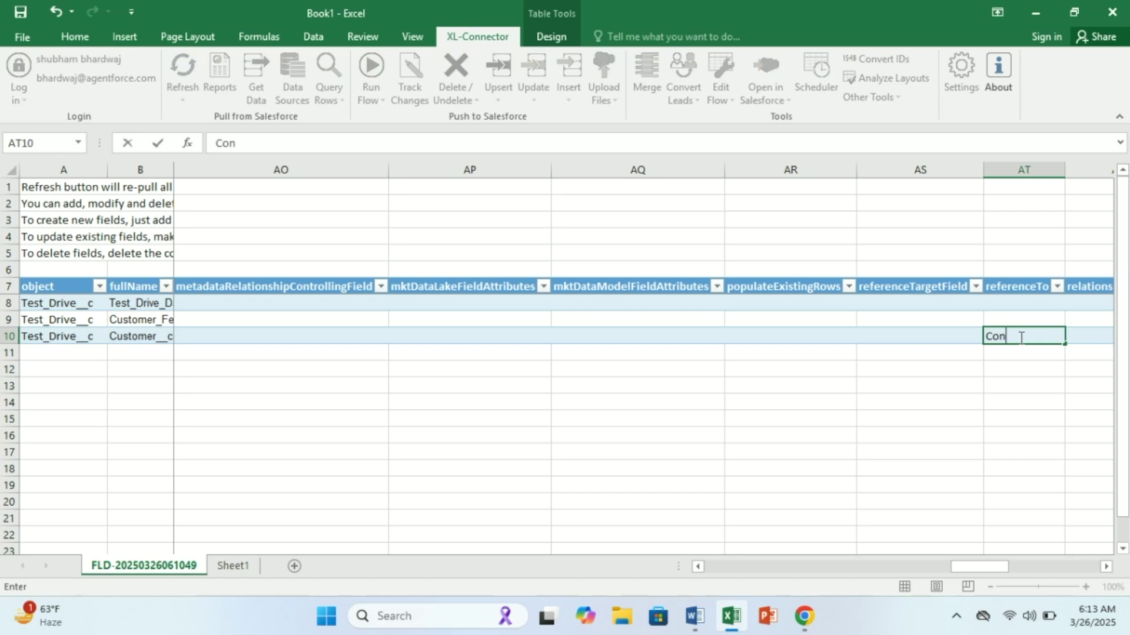
Set the relationshipName to Test_Drives and the relationshipLabel to Test Drives for Customer__c in row 10.
left_click_drag(1000, 566, 1014, 565)
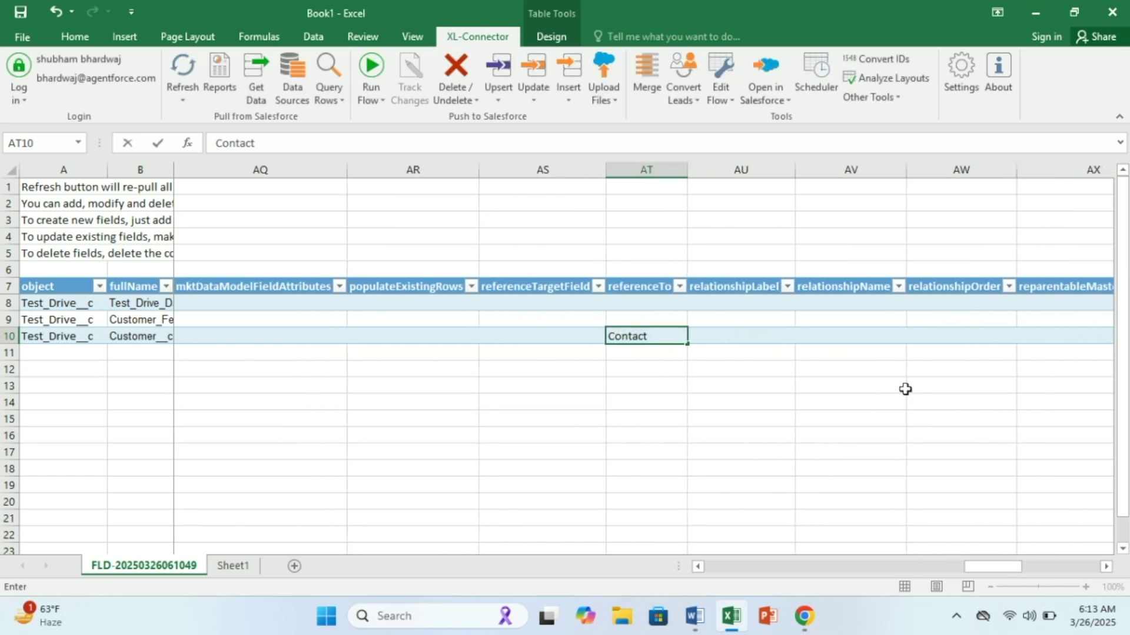
left_click(798, 336)
type("Test_Drives")
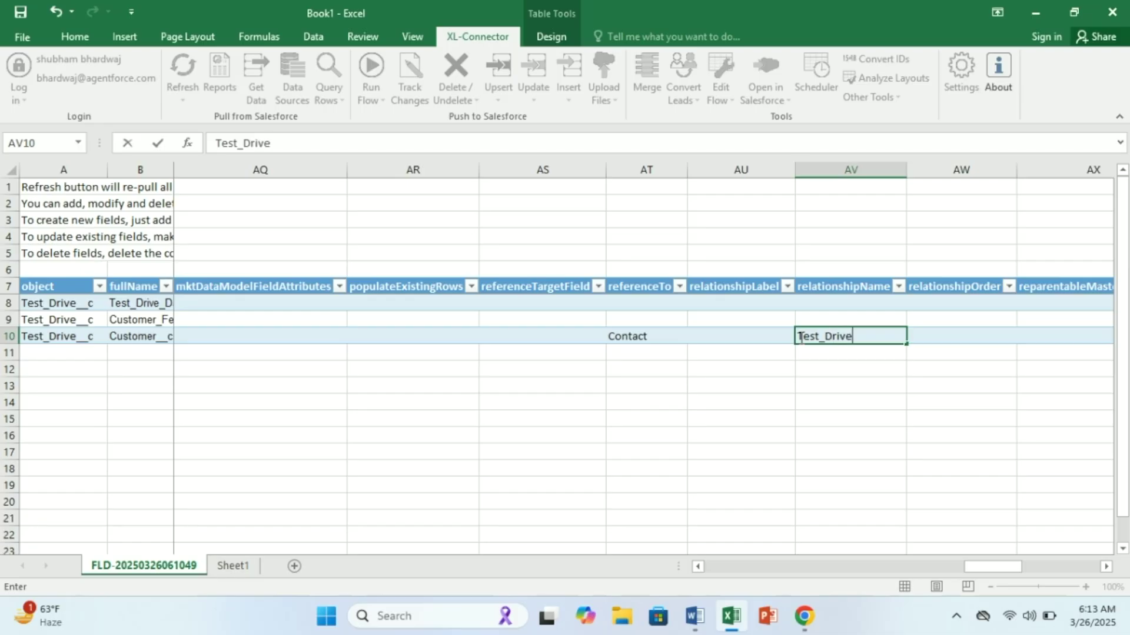
left_click(754, 336)
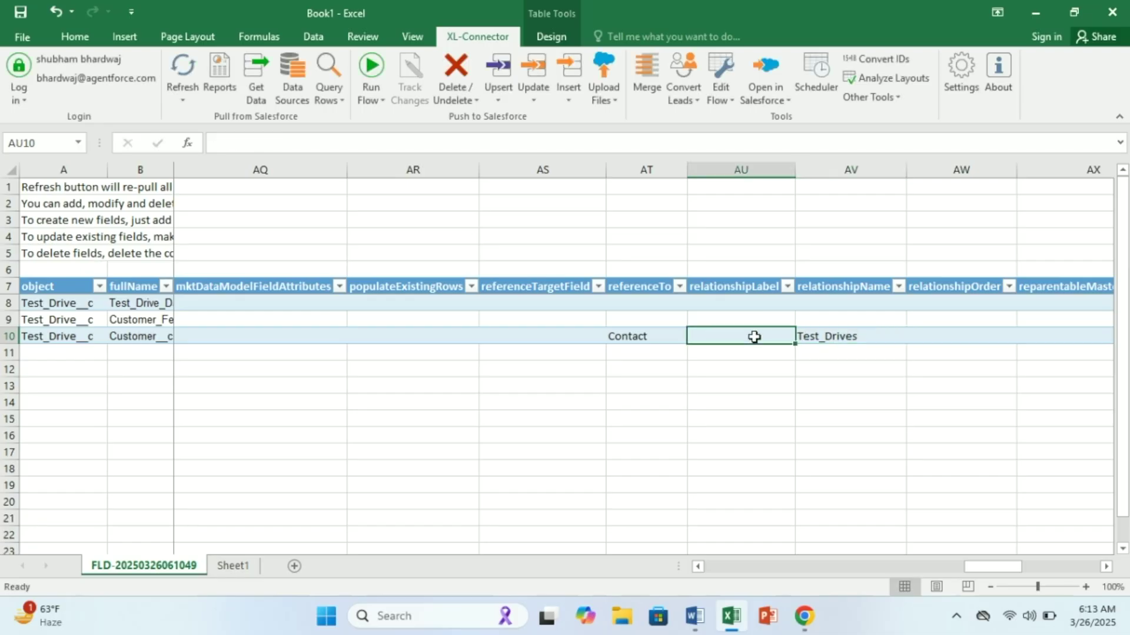
type("Test Drives")
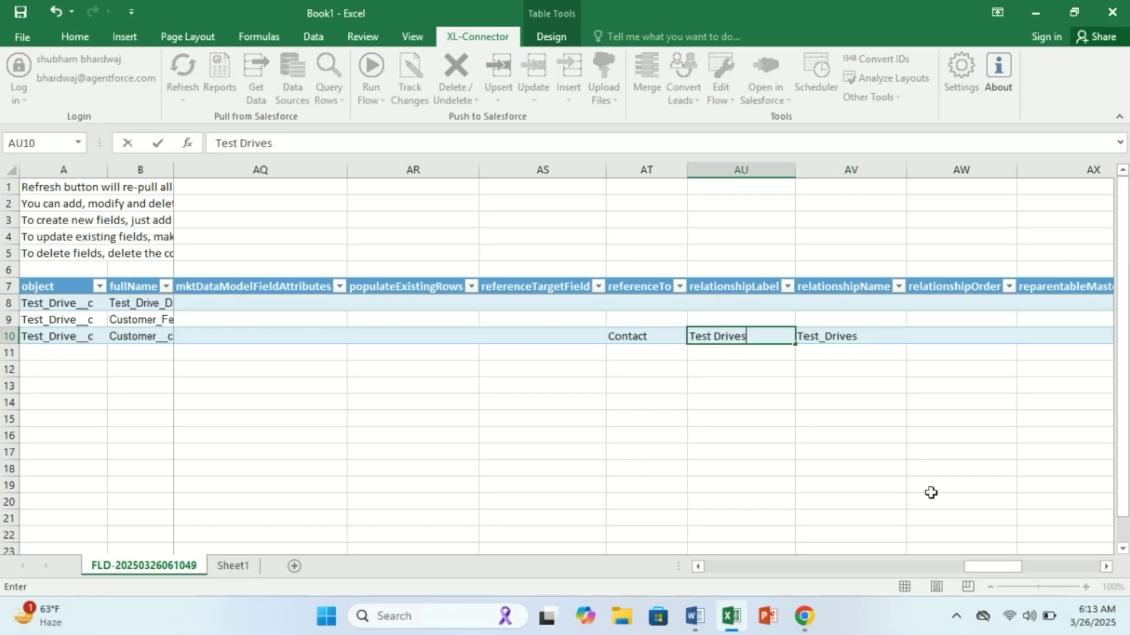
left_click(930, 492)
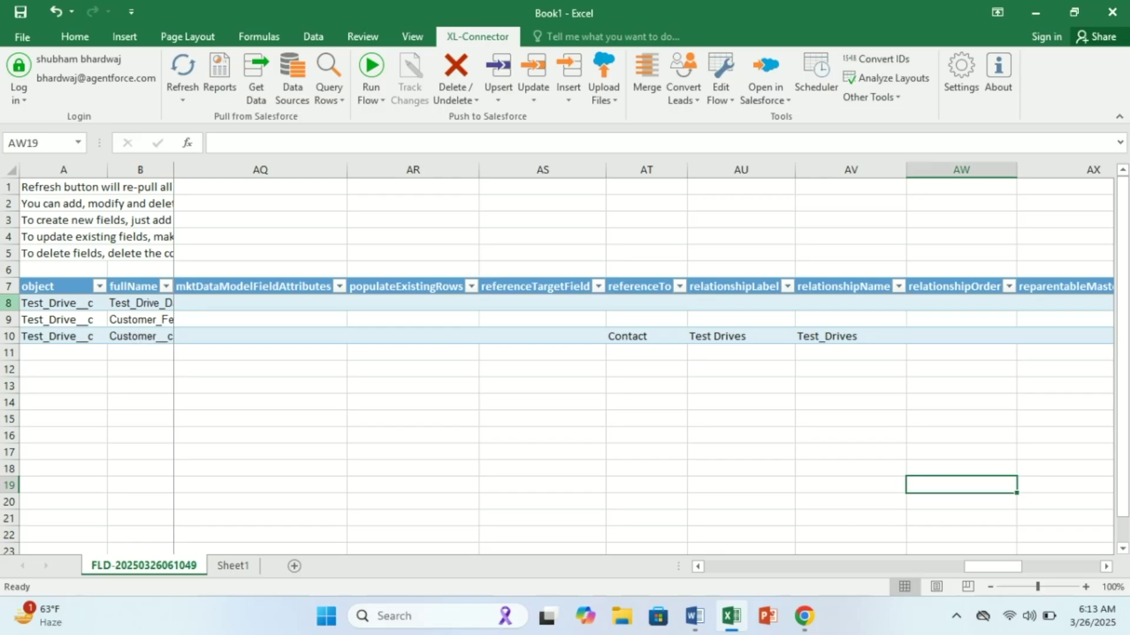
Push only rows 8 to 10 to Salesforce with Update Selected and check the Operation column for them.
left_click(17, 303)
left_click(11, 320, "ctrl")
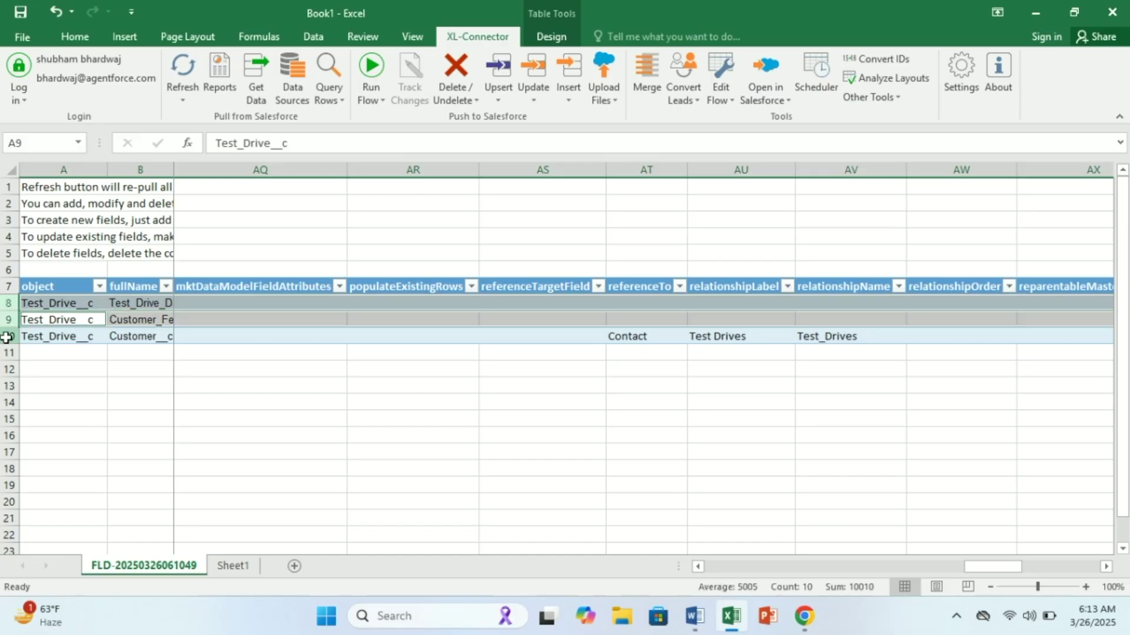
left_click(12, 336, "ctrl")
left_click(534, 97)
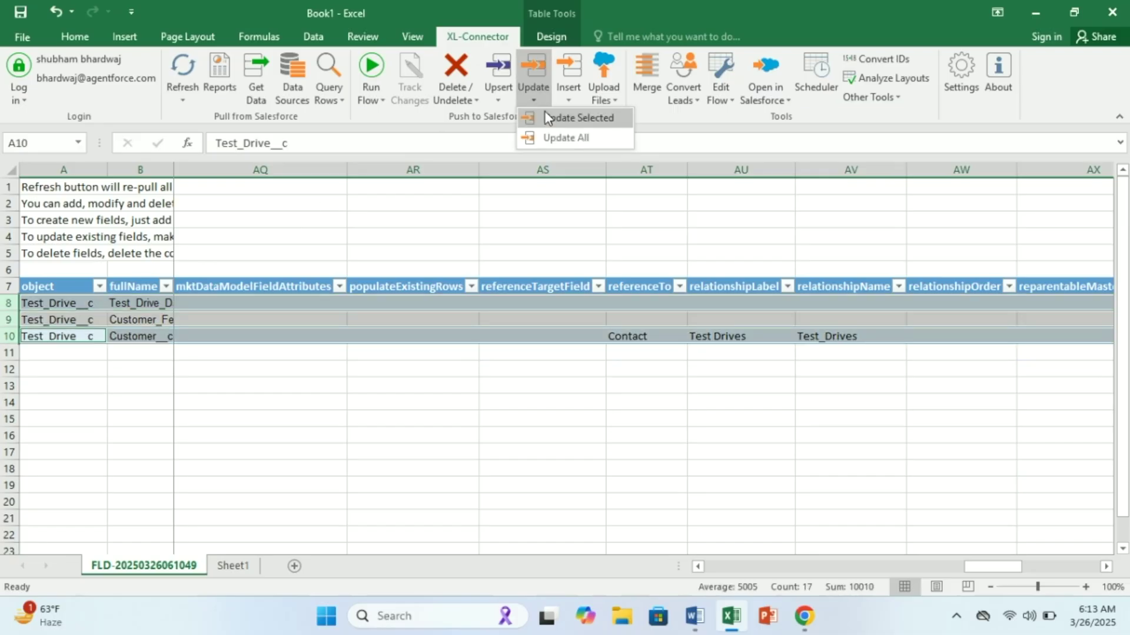
left_click(548, 111)
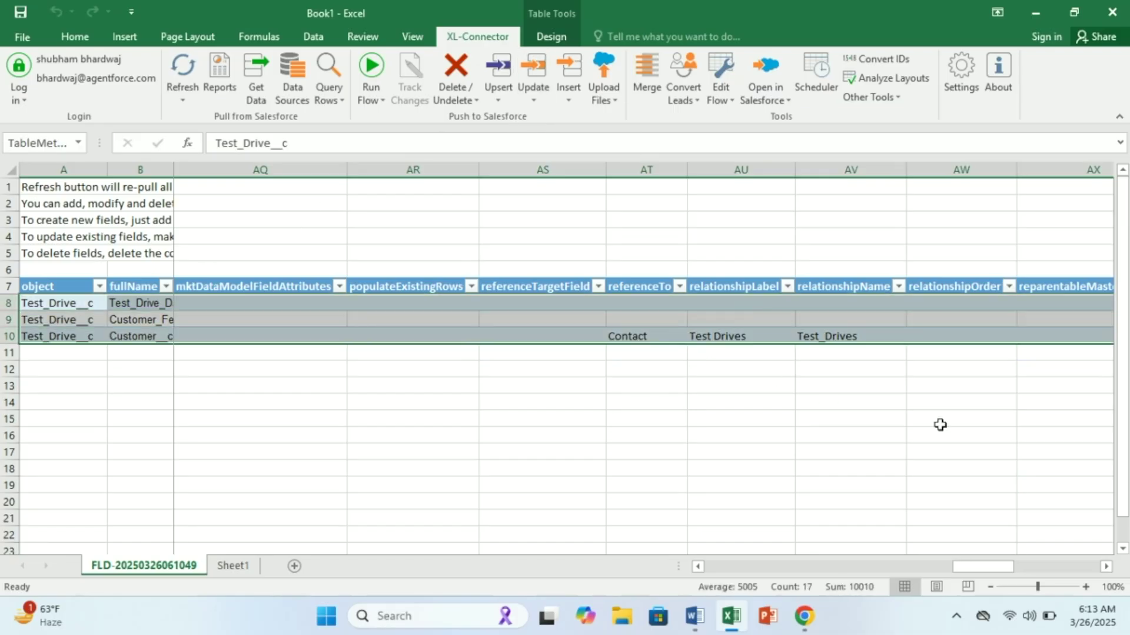
left_click_drag(989, 568, 1114, 579)
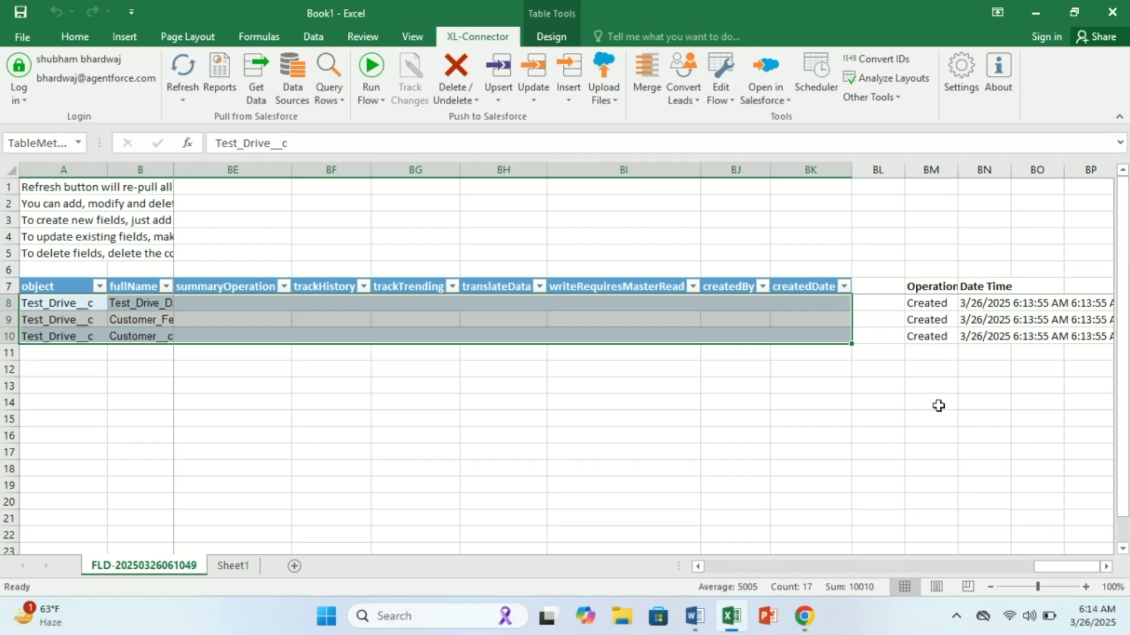
Switch to Salesforce in Chrome, find the Test Drive object in Object Manager and check its Fields & Relationships list.
left_click(804, 616)
left_click(360, 17)
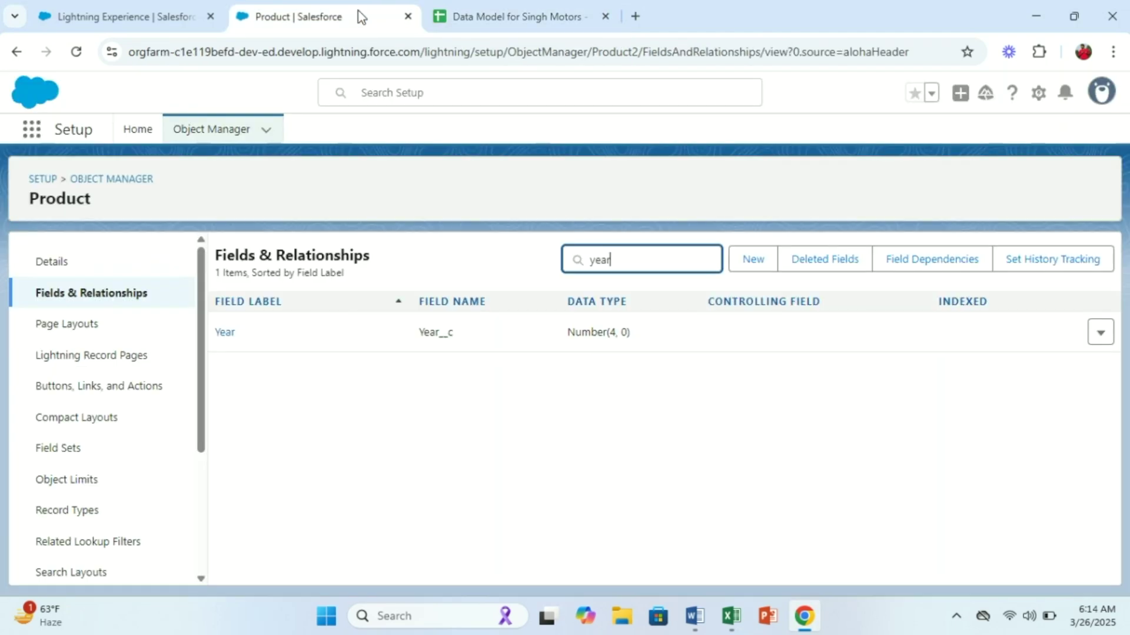
left_click(113, 180)
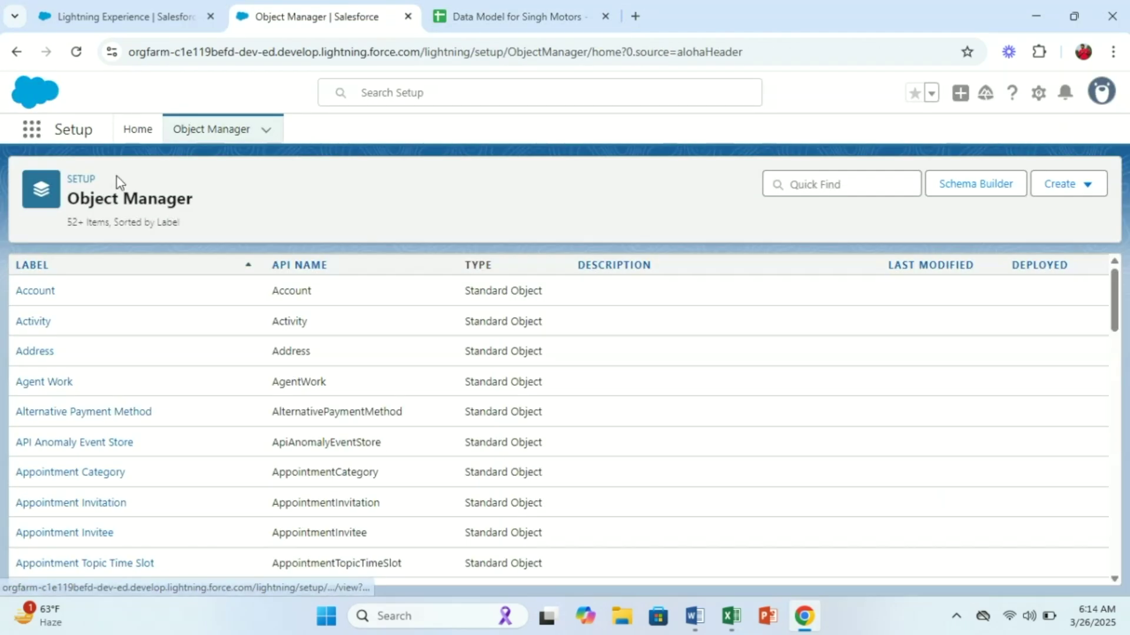
left_click(836, 184)
type("test drive")
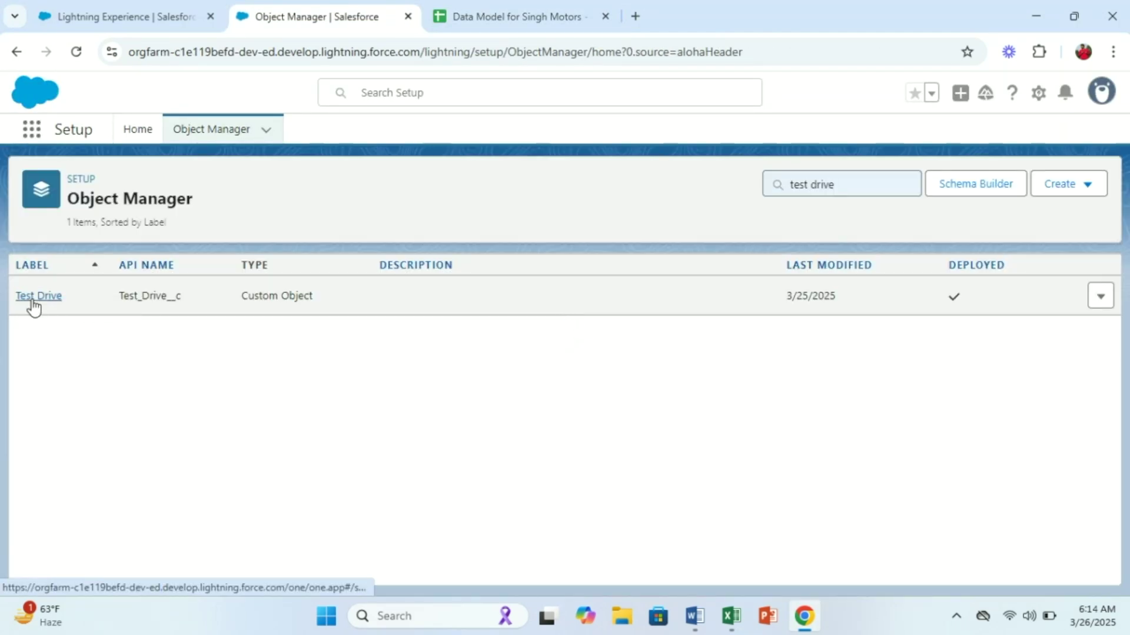
left_click(34, 300)
left_click(43, 295)
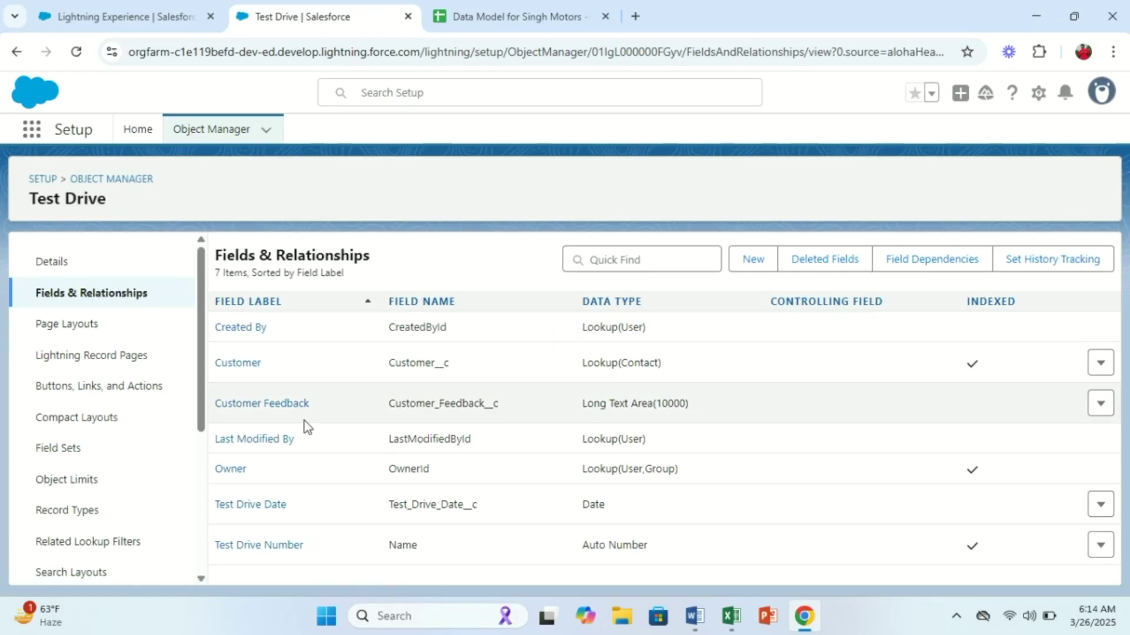
left_click_drag(291, 363, 241, 363)
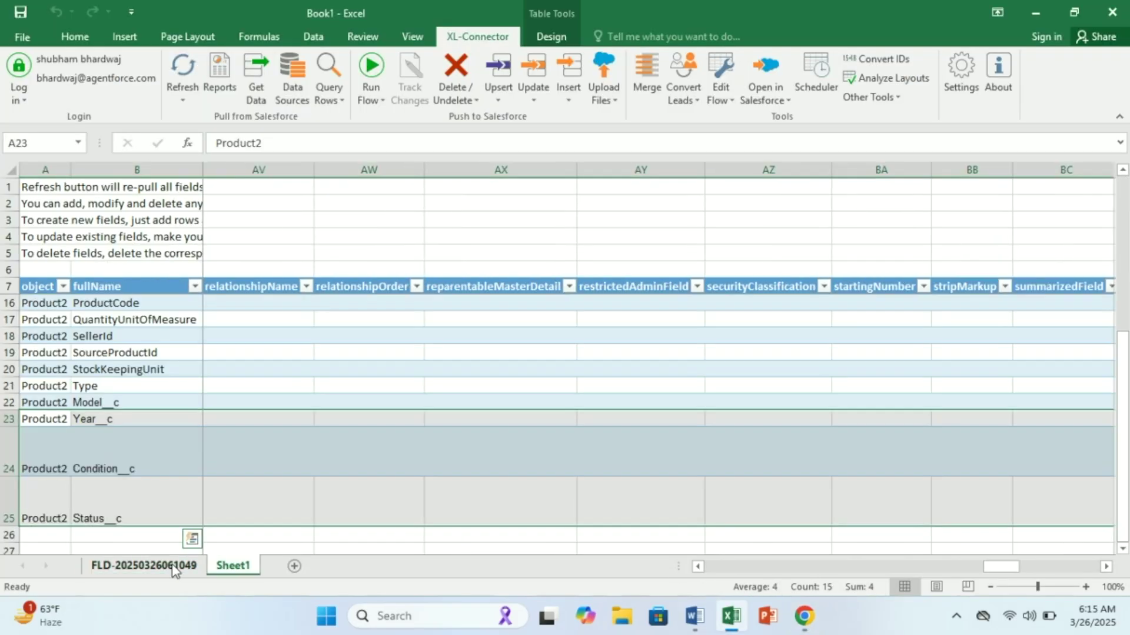
left_click(173, 566)
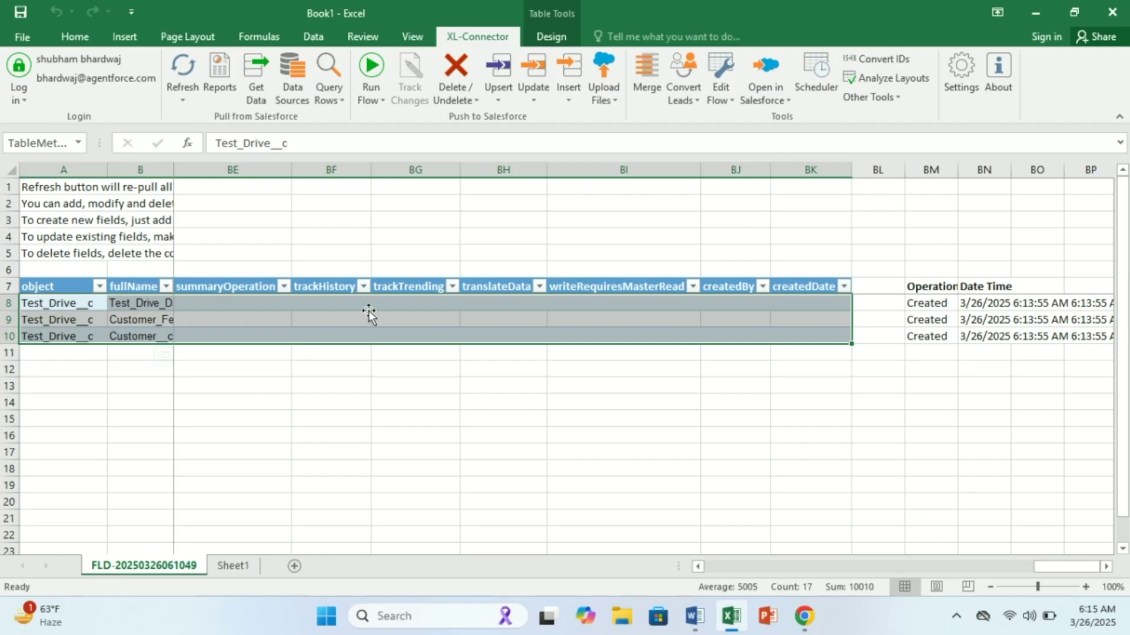
scroll(368, 311, "left", 3)
scroll(368, 311, "left", 10)
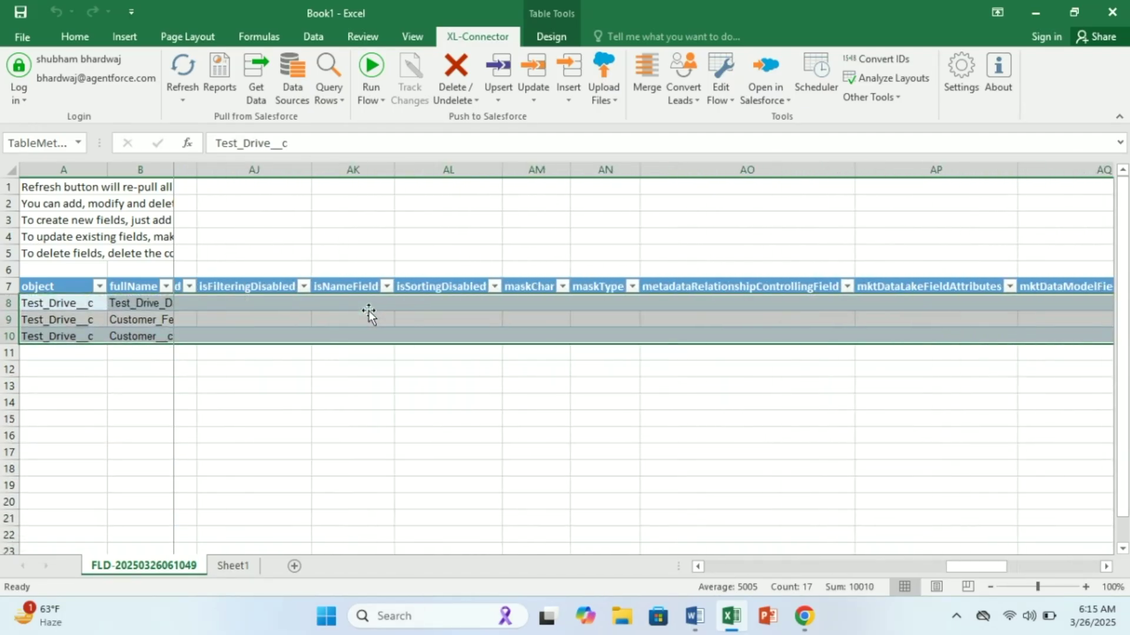
scroll(361, 305, "left", 8)
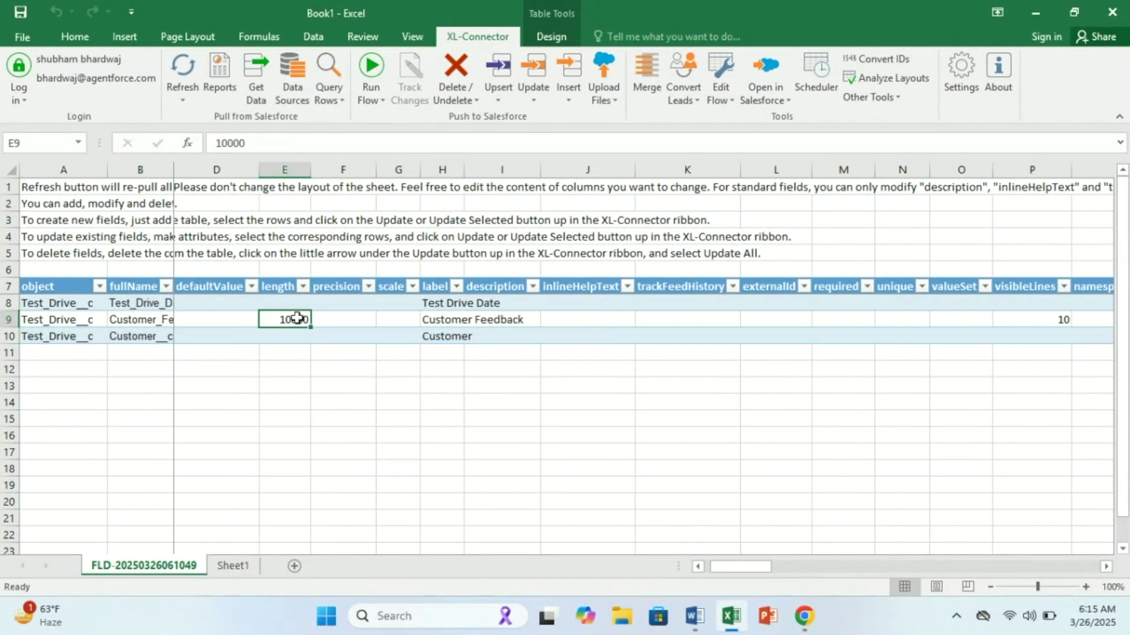
double_click(298, 320)
key("BackSpace")
type("2")
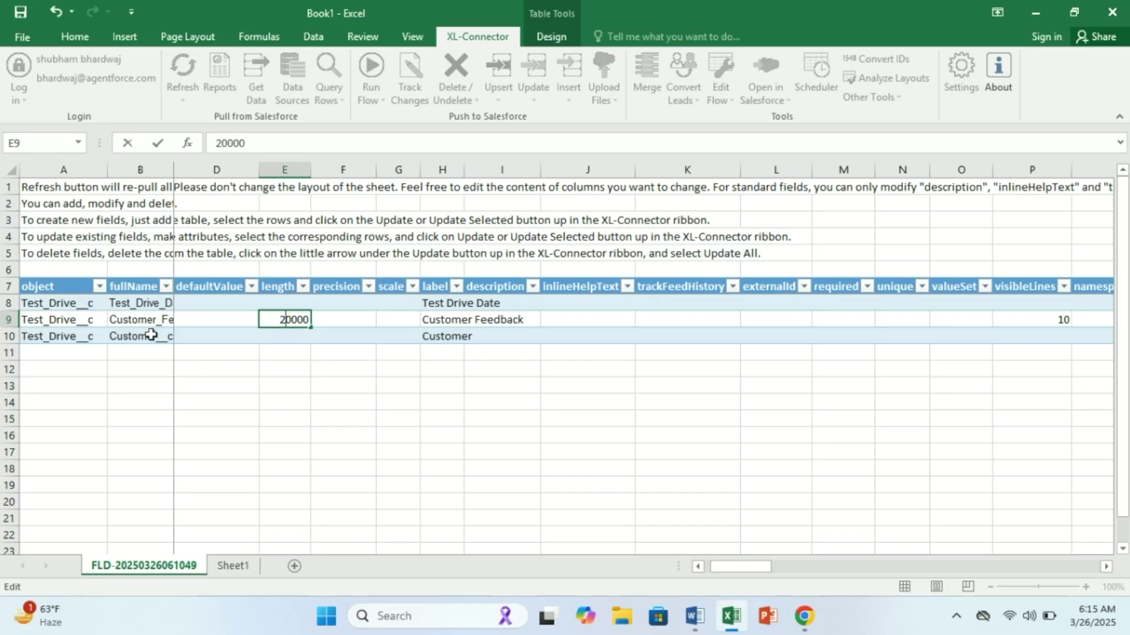
left_click(307, 419)
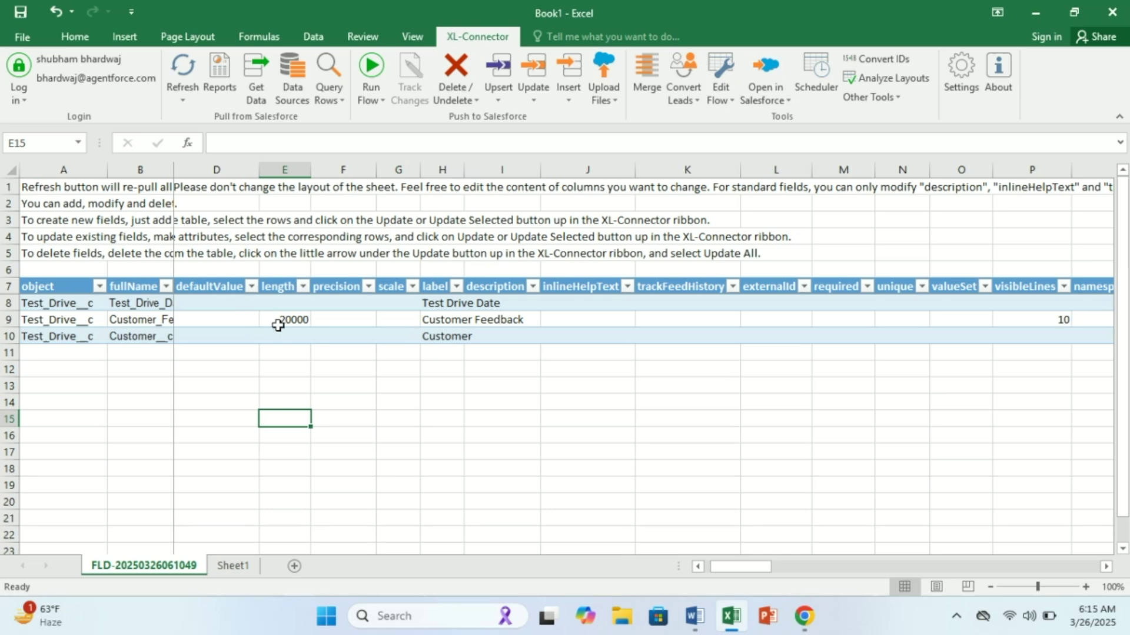
Push only the Customer_Feedback__c row to Salesforce with Update Selected.
left_click(9, 320)
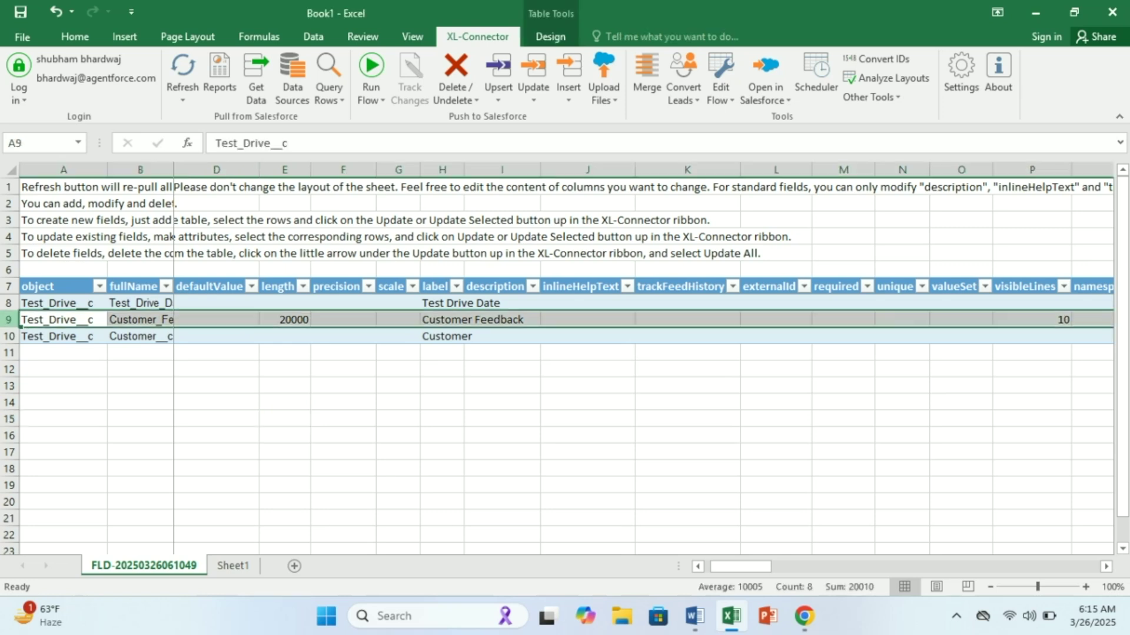
left_click(535, 101)
left_click(550, 117)
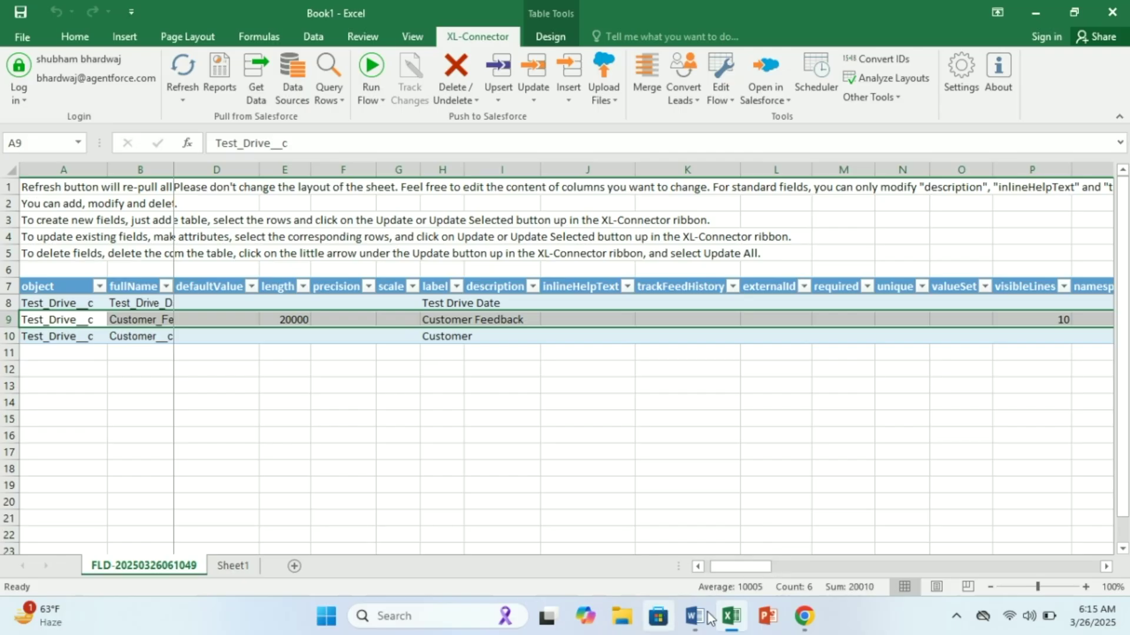
Switch to Salesforce in Chrome, reload the Test Drive field list and check the Customer Feedback field's data type length.
left_click(804, 616)
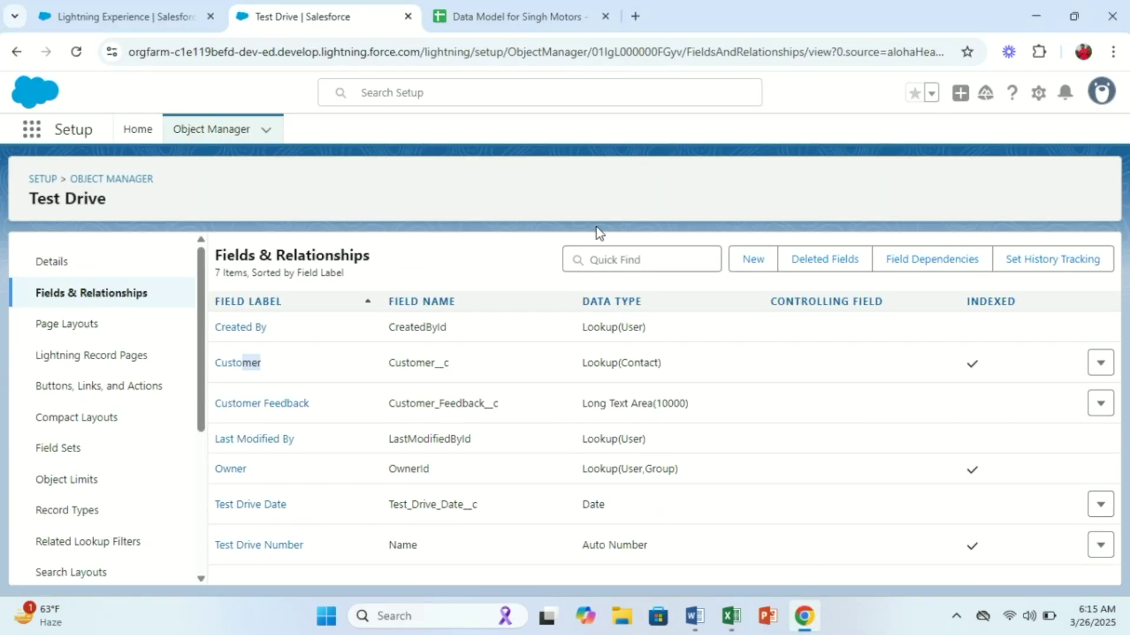
key("F5")
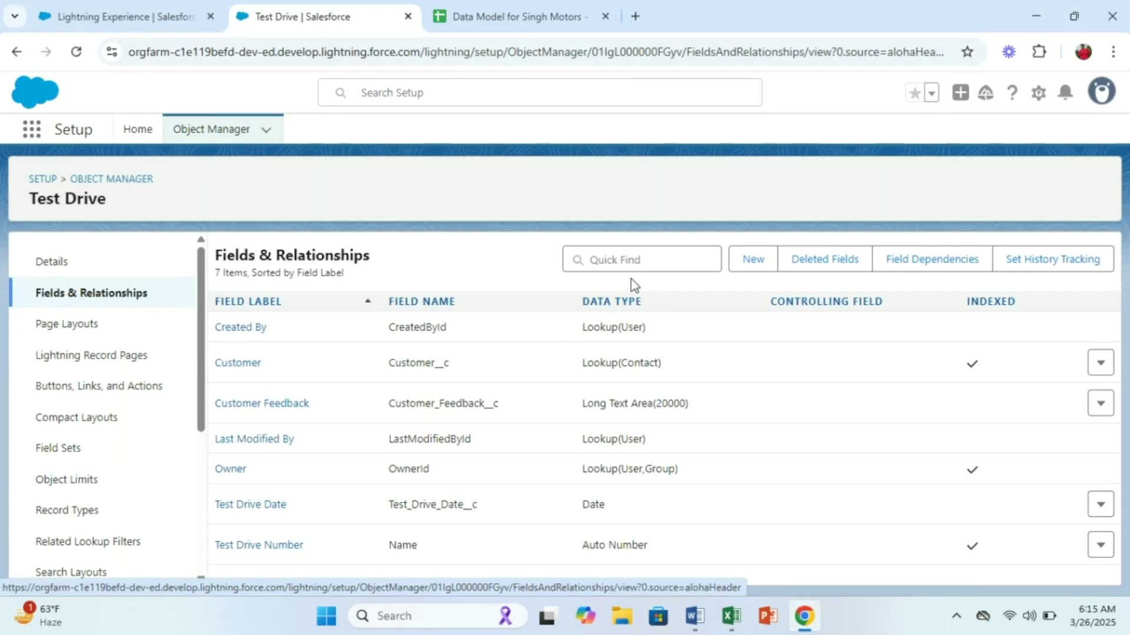
double_click(662, 403)
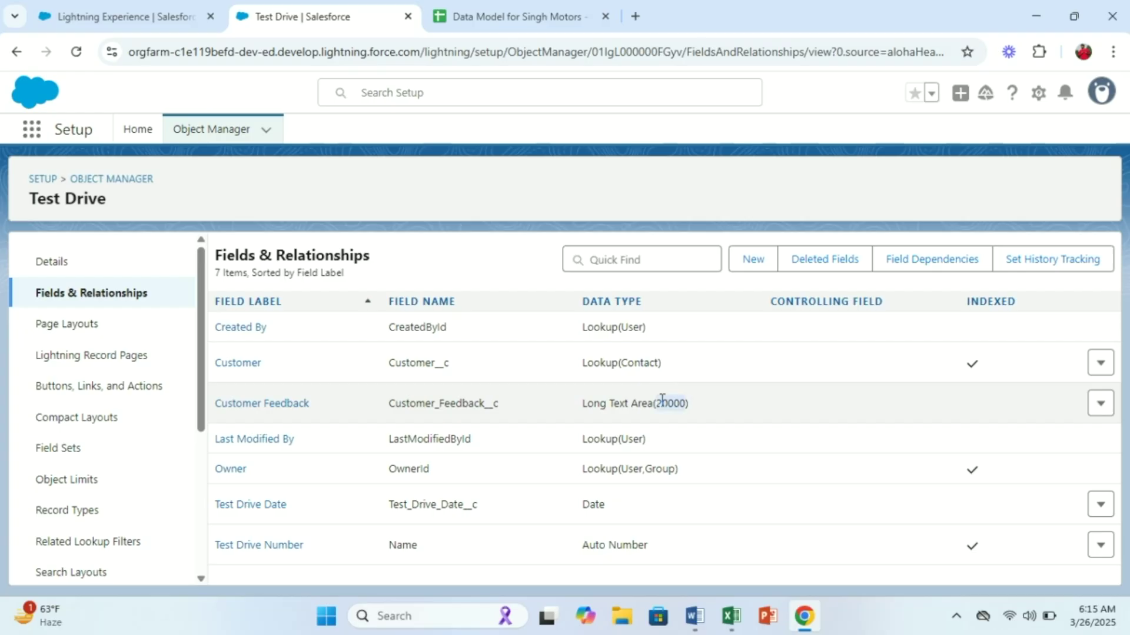